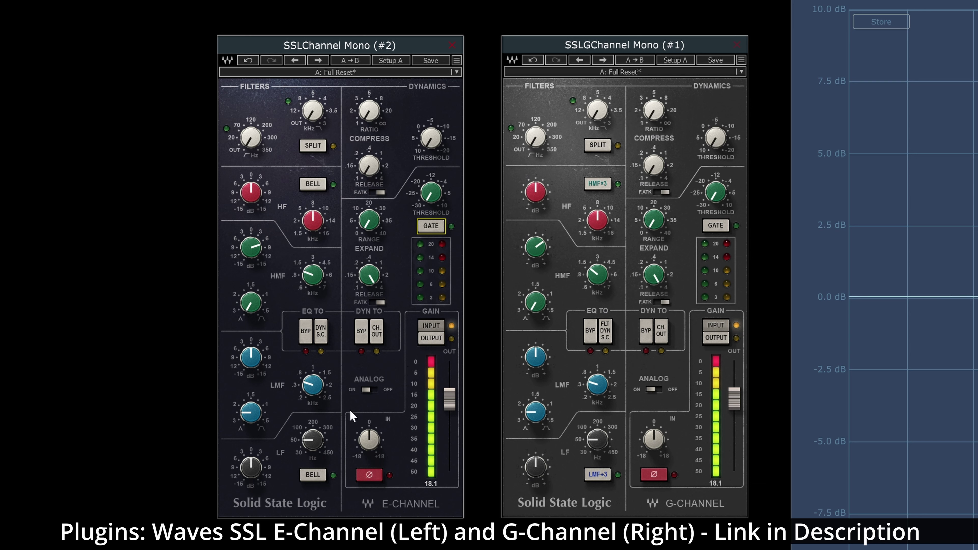
- Toggle the E-Channel analog modelling and flip its polarity on, then back off
{"action": "left_click", "coordinate": [367, 390]}
{"action": "left_click", "coordinate": [371, 481]}
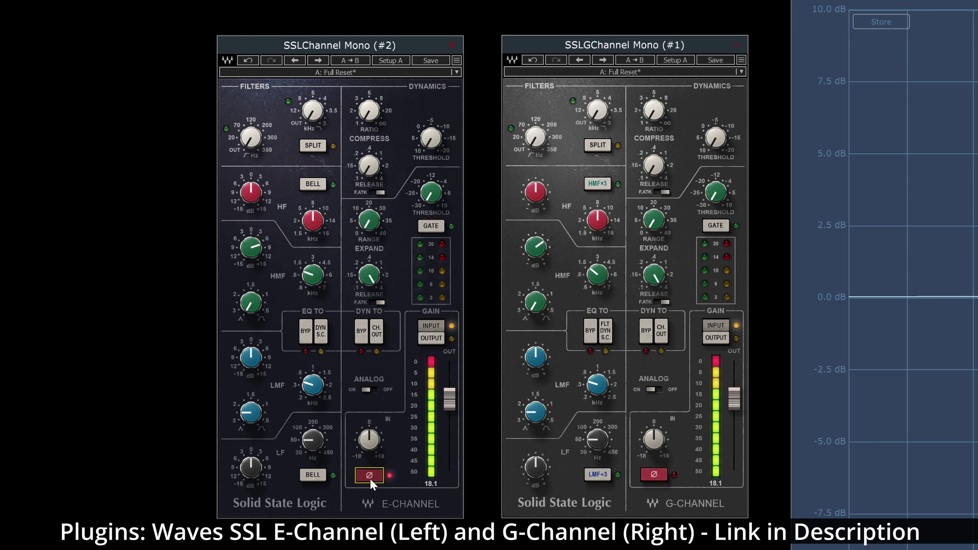
{"action": "left_click", "coordinate": [371, 481]}
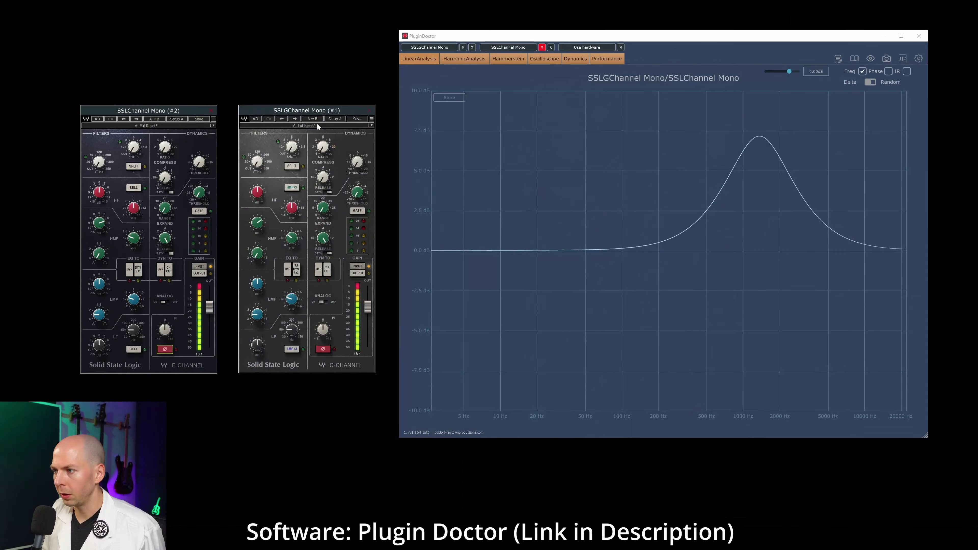
- Reset the channels to the Full Reset preset and raise the E-Channel high-pass frequency
{"action": "left_click", "coordinate": [318, 126]}
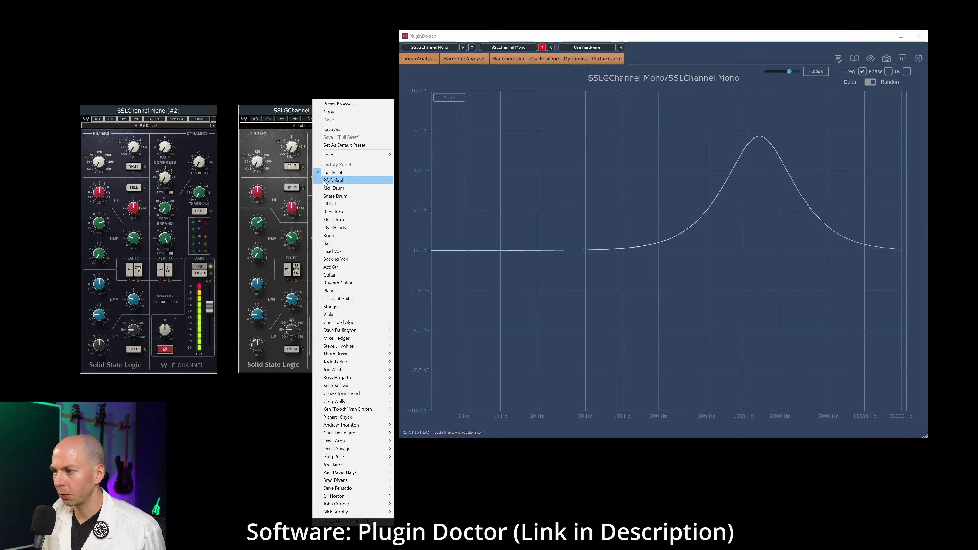
{"action": "left_click", "coordinate": [328, 173]}
{"action": "left_click_drag", "start_coordinate": [99, 162], "coordinate": [99, 158]}
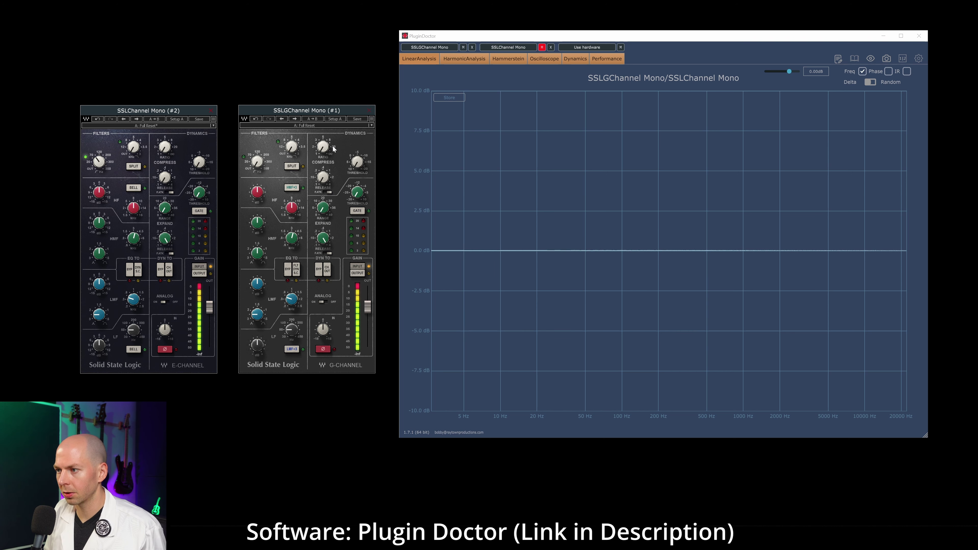
- Unmute SSLChannel Mono to show its curve and set the G-Channel high-pass to 70 Hz
{"action": "left_click", "coordinate": [542, 48]}
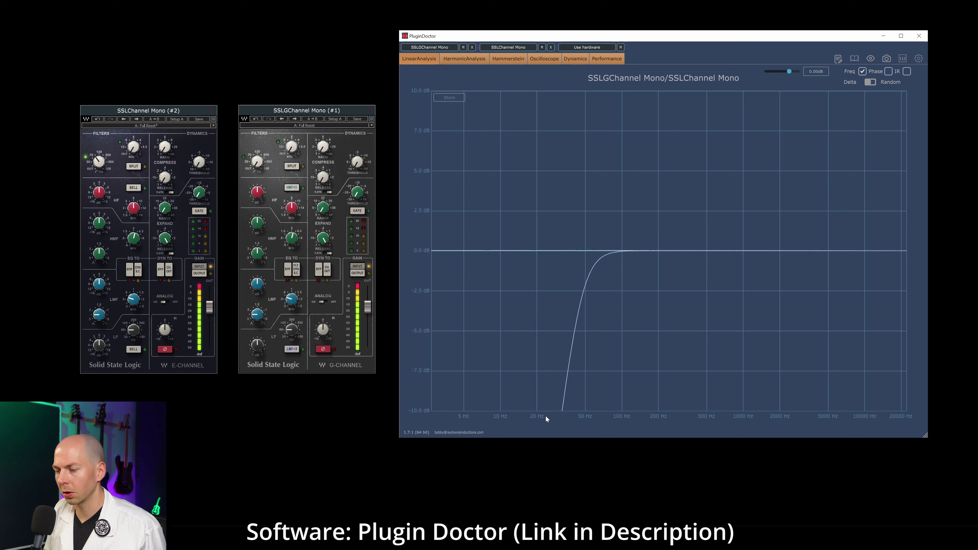
{"action": "left_click", "coordinate": [258, 161]}
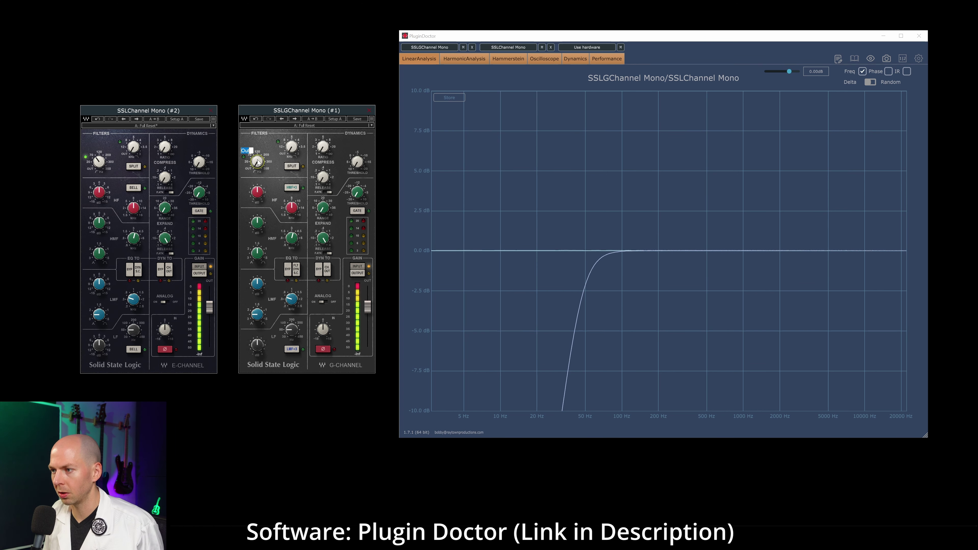
{"action": "type", "text": "70"}
{"action": "key", "text": "Return"}
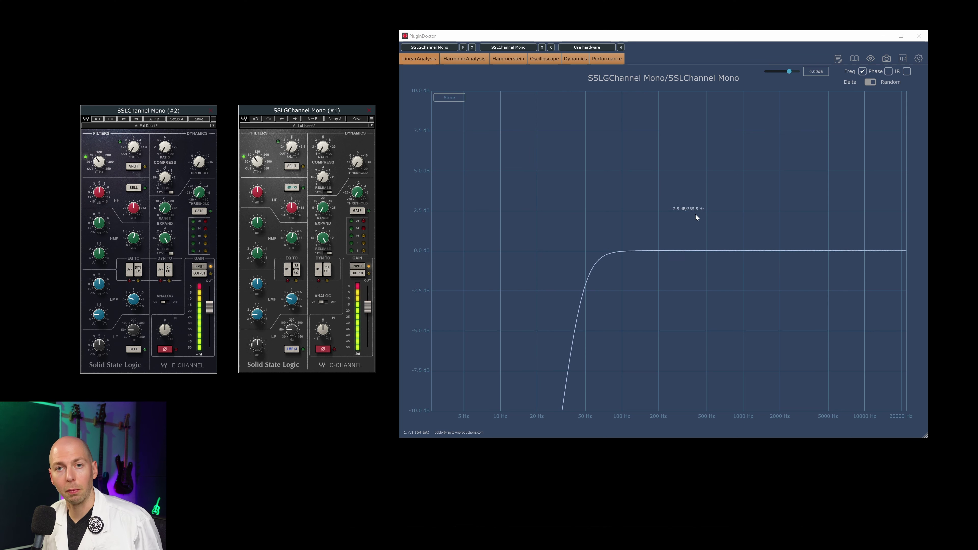
- Set the G-Channel low-pass cutoff to 5 kHz and check the E-Channel low-pass value
{"action": "left_click_drag", "start_coordinate": [292, 150], "coordinate": [292, 142]}
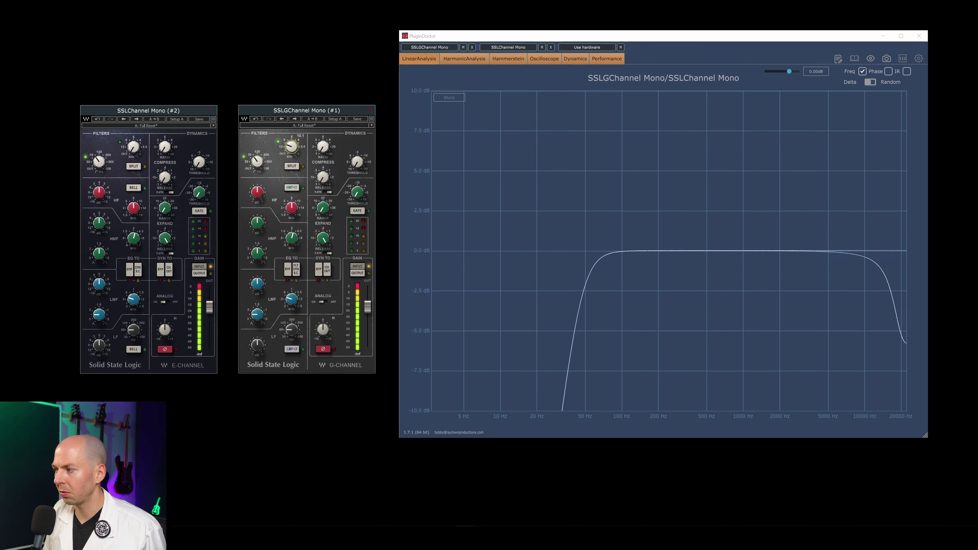
{"action": "double_click", "coordinate": [301, 147]}
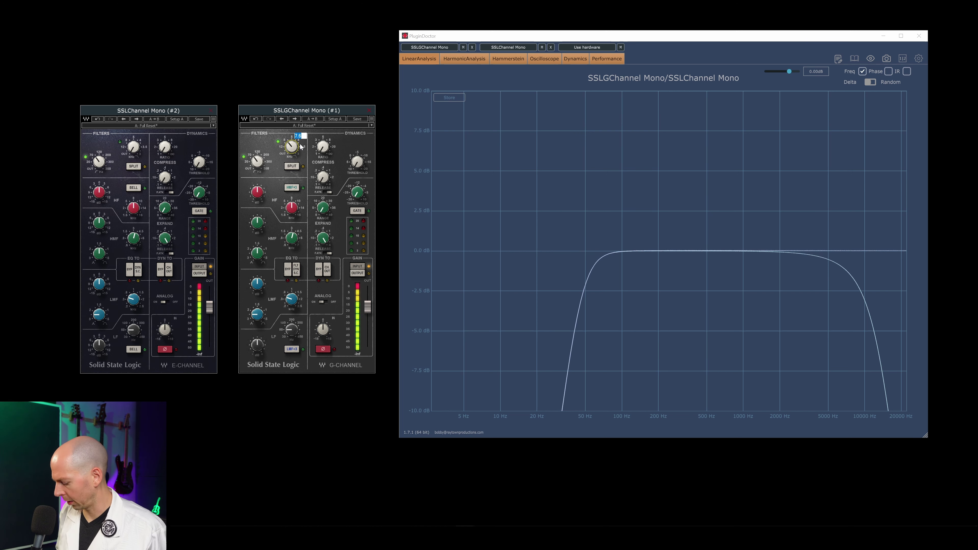
{"action": "type", "text": "5"}
{"action": "key", "text": "Return"}
{"action": "double_click", "coordinate": [145, 136]}
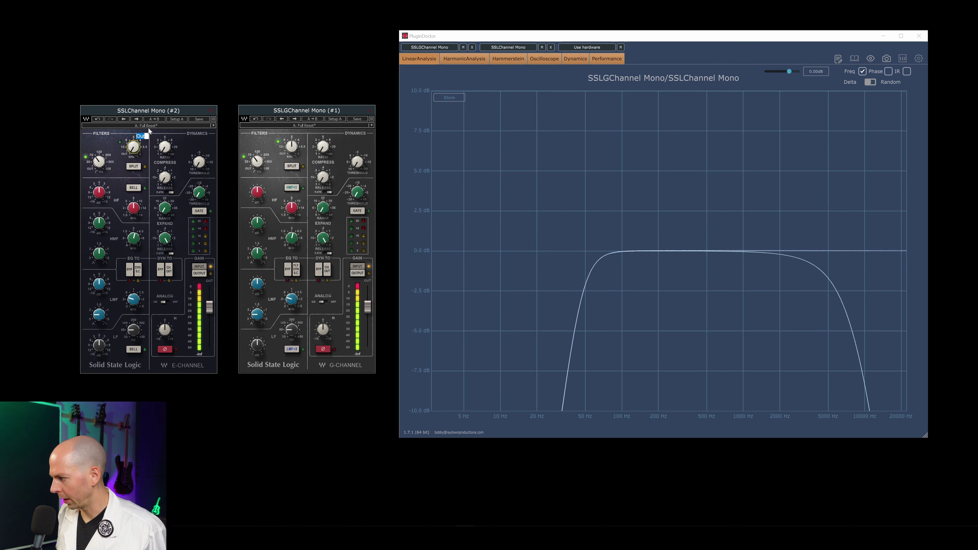
{"action": "key", "text": "Escape"}
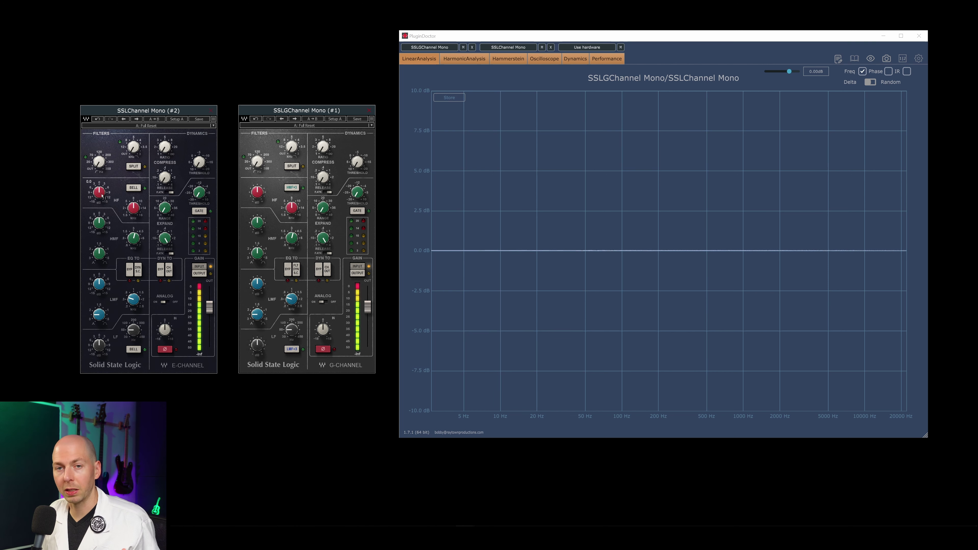
- Boost the E-Channel high band 4.6 dB and the G-Channel 4.8 dB, muting SSLChannel Mono to compare
{"action": "left_click_drag", "start_coordinate": [101, 195], "coordinate": [101, 172]}
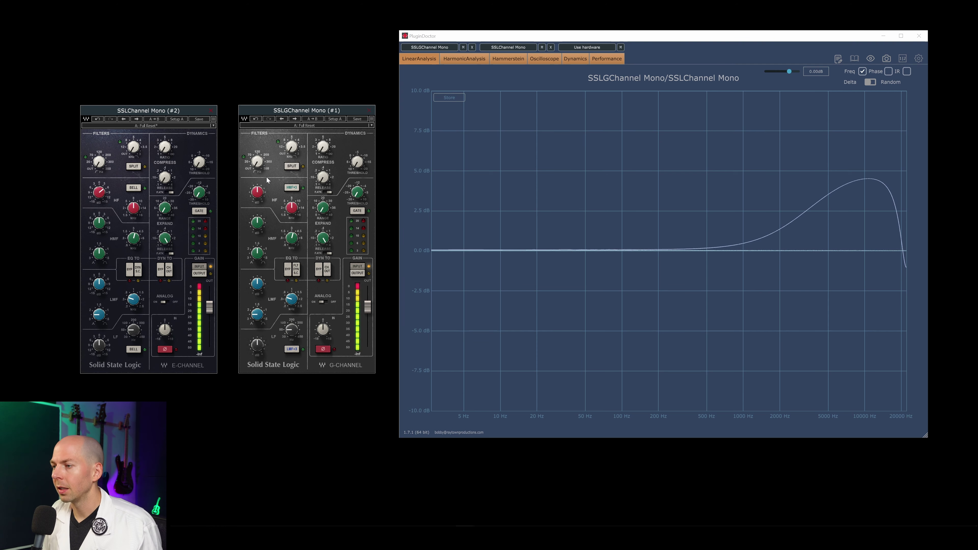
{"action": "left_click_drag", "start_coordinate": [258, 195], "coordinate": [258, 181]}
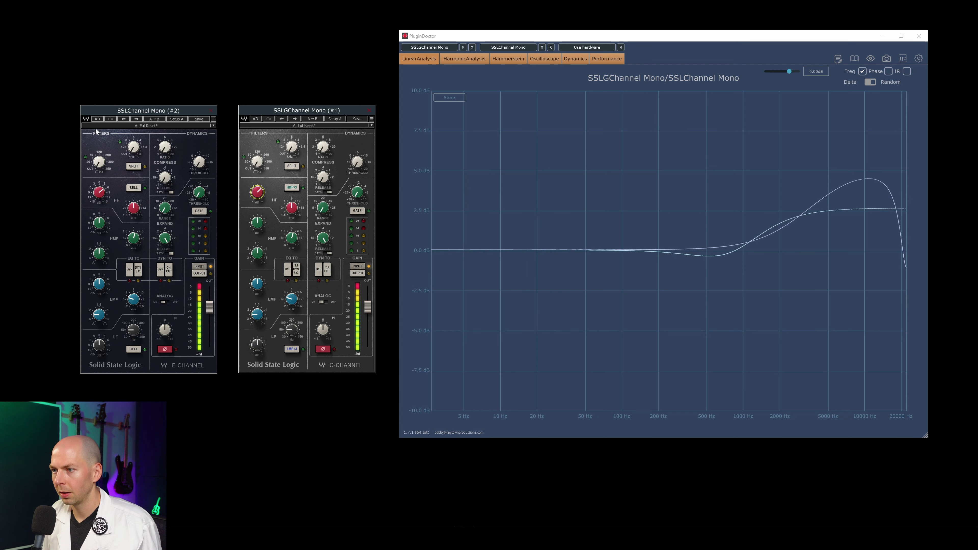
{"action": "left_click", "coordinate": [543, 48]}
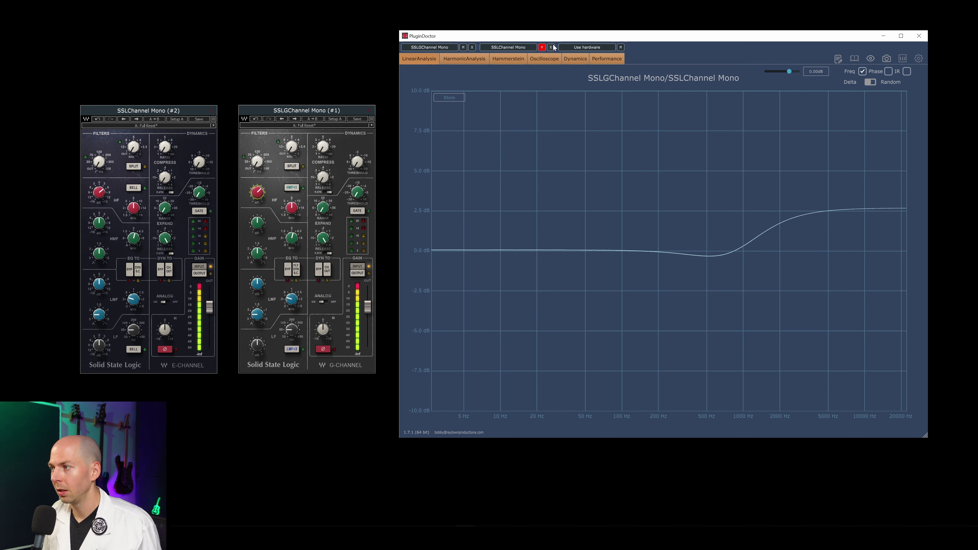
{"action": "left_click", "coordinate": [542, 47]}
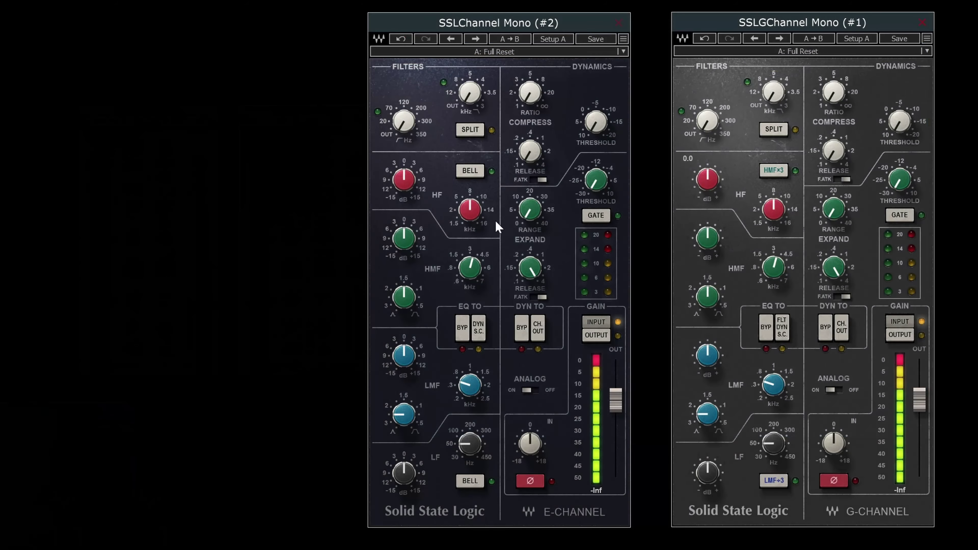
- Boost the E-Channel low band 5.1 dB, then switch it to bell at 30 Hz
{"action": "left_click", "coordinate": [477, 175]}
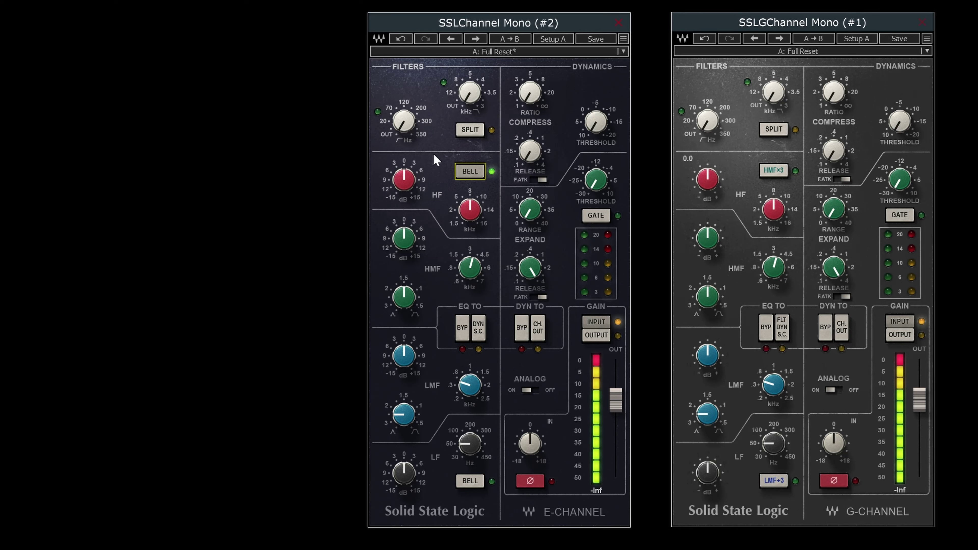
{"action": "left_click", "coordinate": [476, 175]}
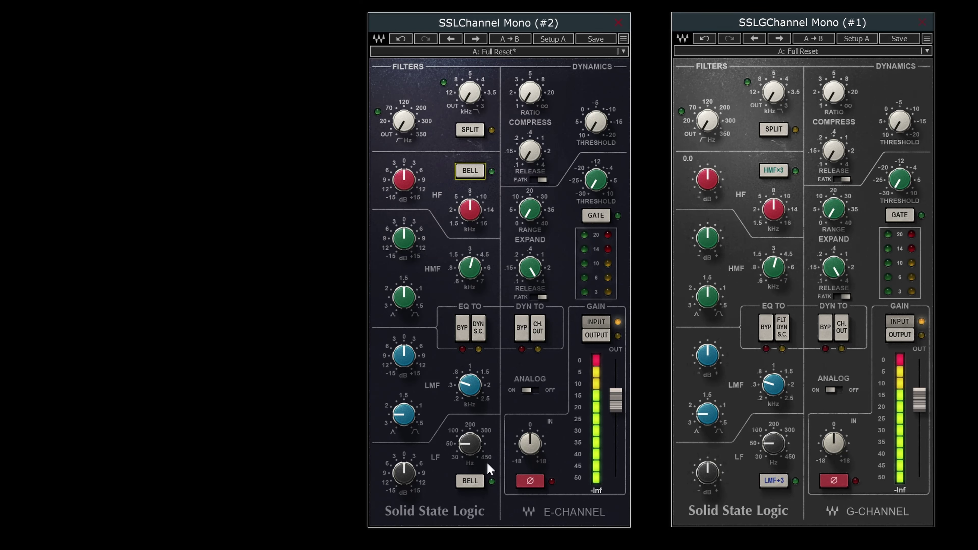
{"action": "left_click", "coordinate": [466, 480]}
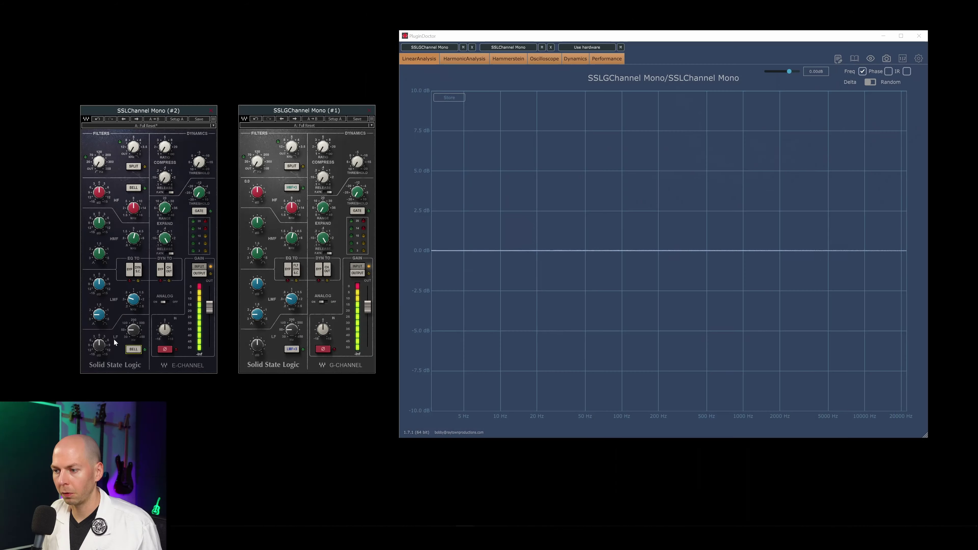
{"action": "left_click_drag", "start_coordinate": [404, 473], "coordinate": [405, 448]}
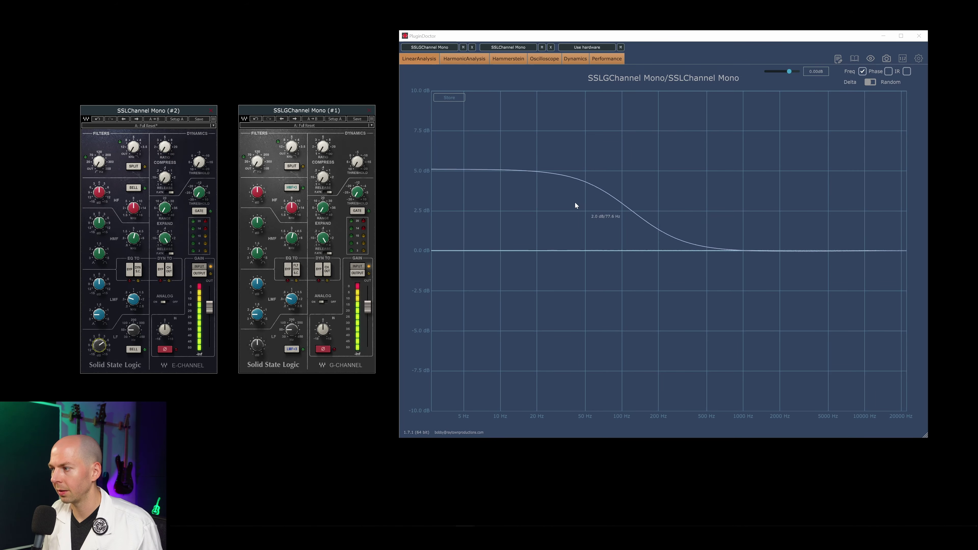
{"action": "left_click", "coordinate": [133, 350]}
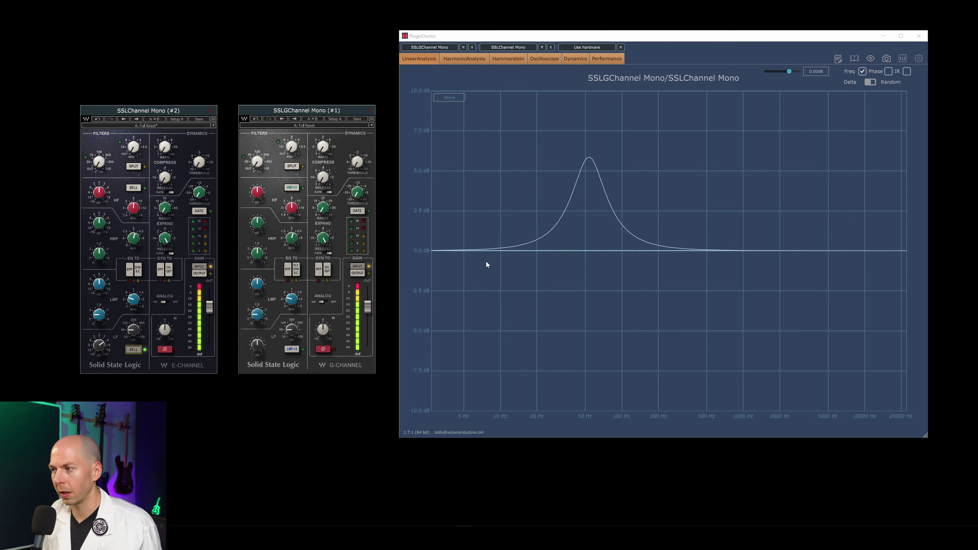
{"action": "left_click_drag", "start_coordinate": [133, 329], "coordinate": [133, 338]}
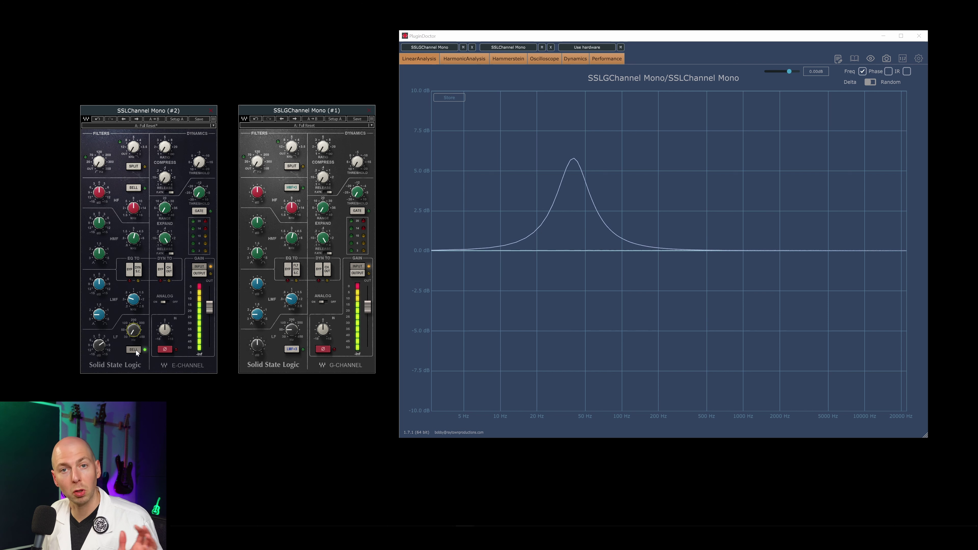
{"action": "mouse_move", "coordinate": [575, 171]}
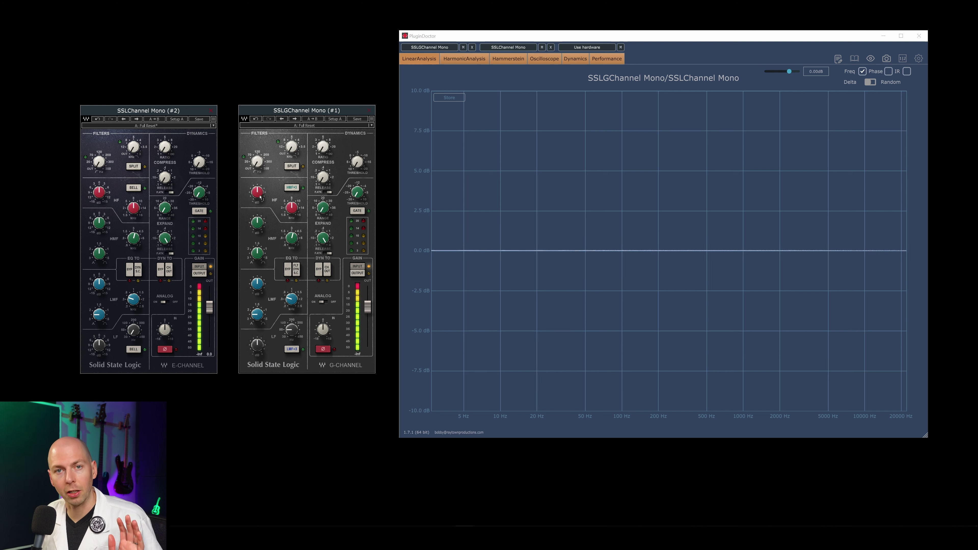
- Raise the G-Channel high and low shelf gains and engage the HMF×3 multiplier
{"action": "scroll", "coordinate": [261, 195], "scroll_direction": "up", "scroll_amount": 8}
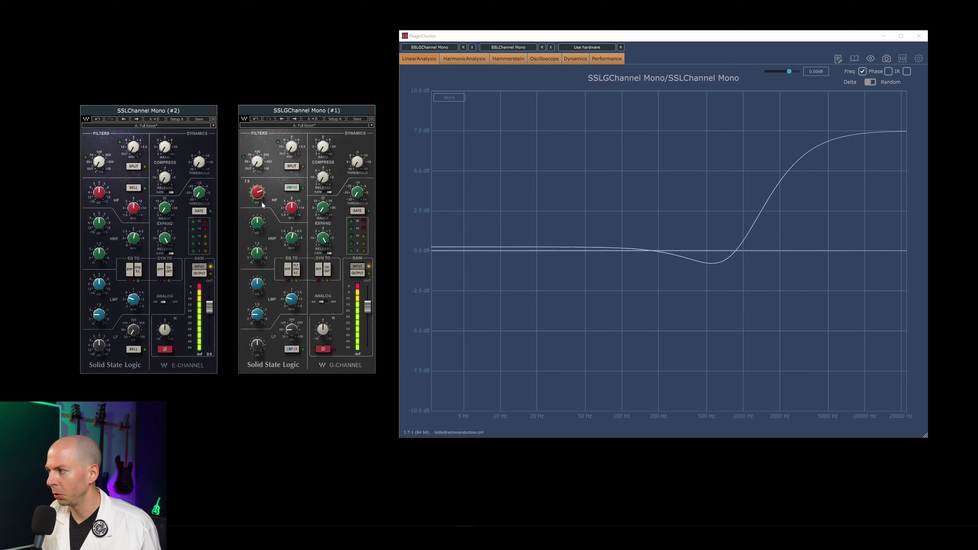
{"action": "scroll", "coordinate": [264, 346], "scroll_direction": "up", "scroll_amount": 4}
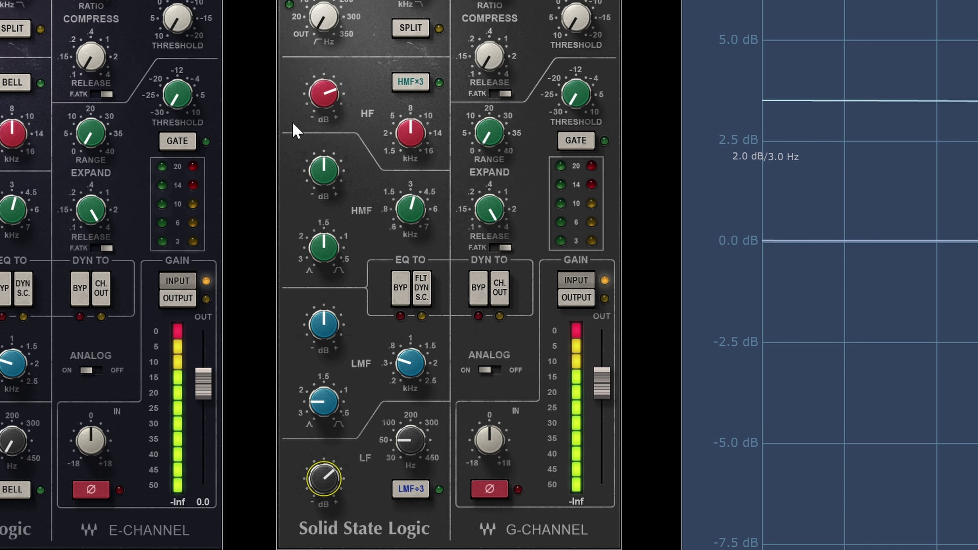
{"action": "left_click", "coordinate": [422, 89]}
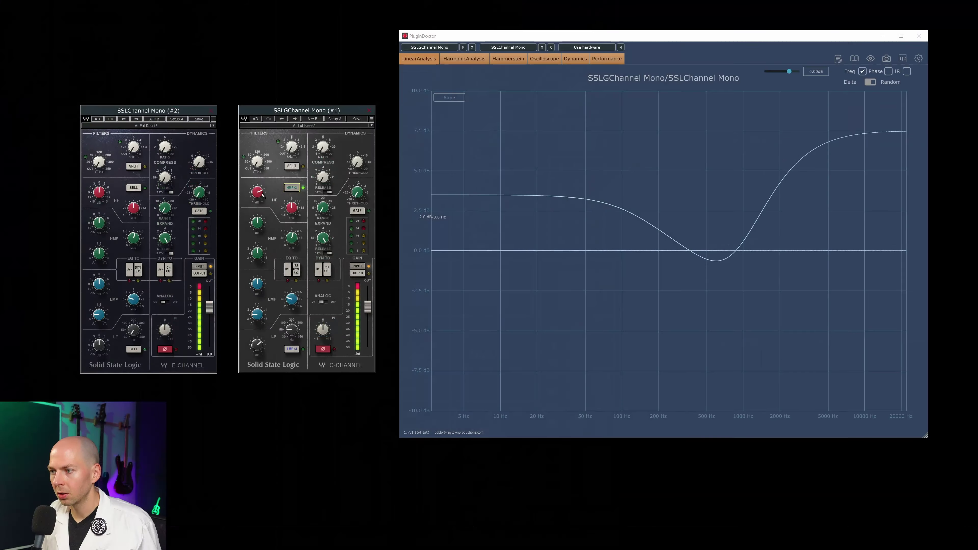
- Zero the G-Channel high and low band gains, then boost the high-mid about 5.5 dB at 1 kHz
{"action": "left_click_drag", "start_coordinate": [262, 195], "coordinate": [266, 208]}
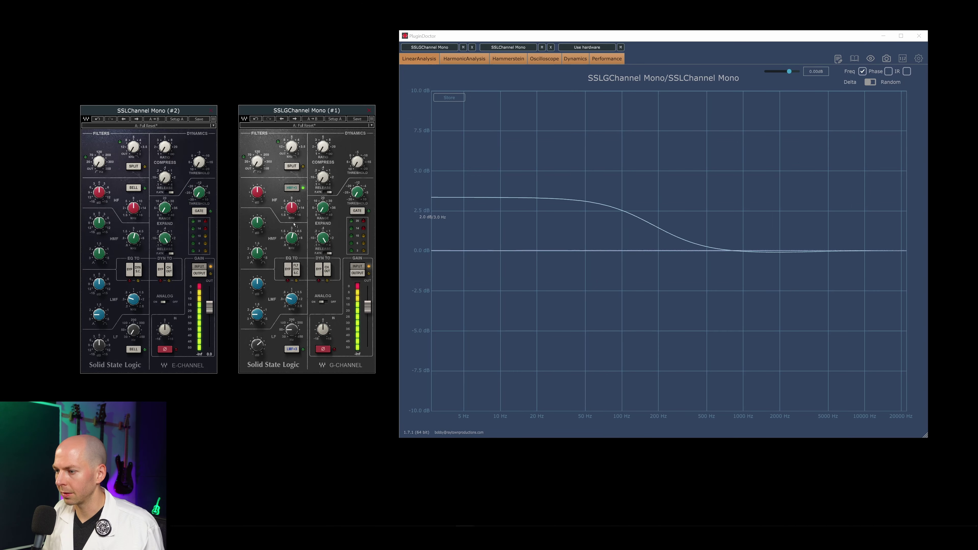
{"action": "left_click_drag", "start_coordinate": [262, 350], "coordinate": [260, 346]}
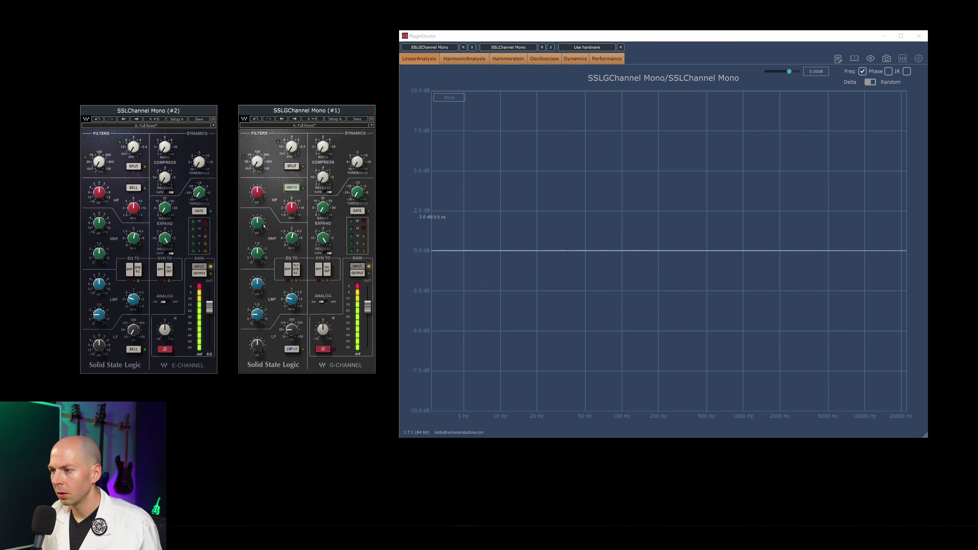
{"action": "left_click_drag", "start_coordinate": [264, 227], "coordinate": [264, 223]}
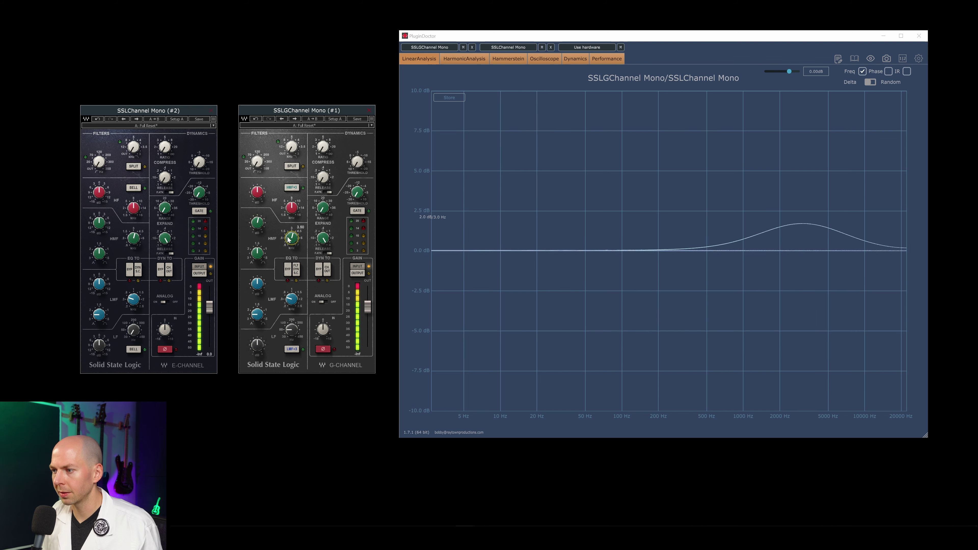
{"action": "left_click", "coordinate": [300, 227]}
{"action": "type", "text": "10"}
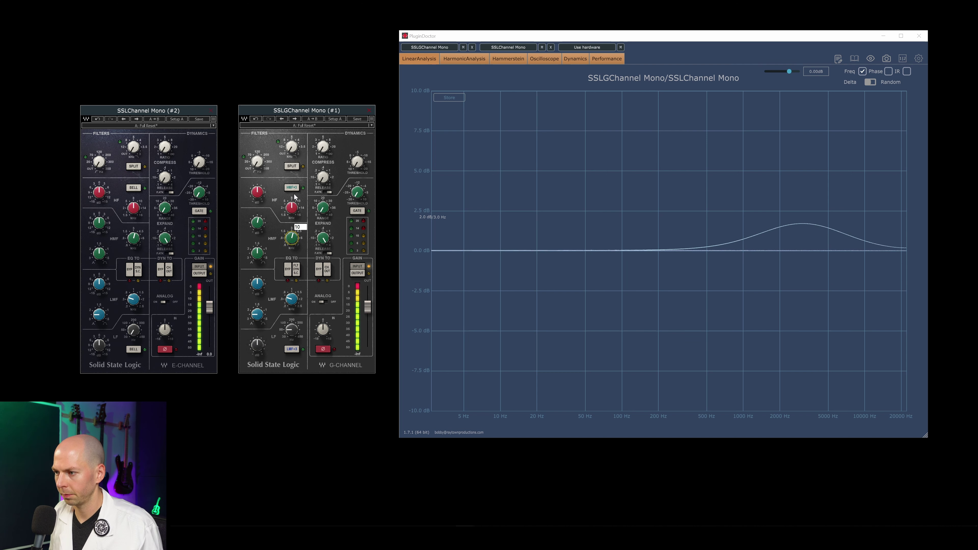
{"action": "key", "text": "Return"}
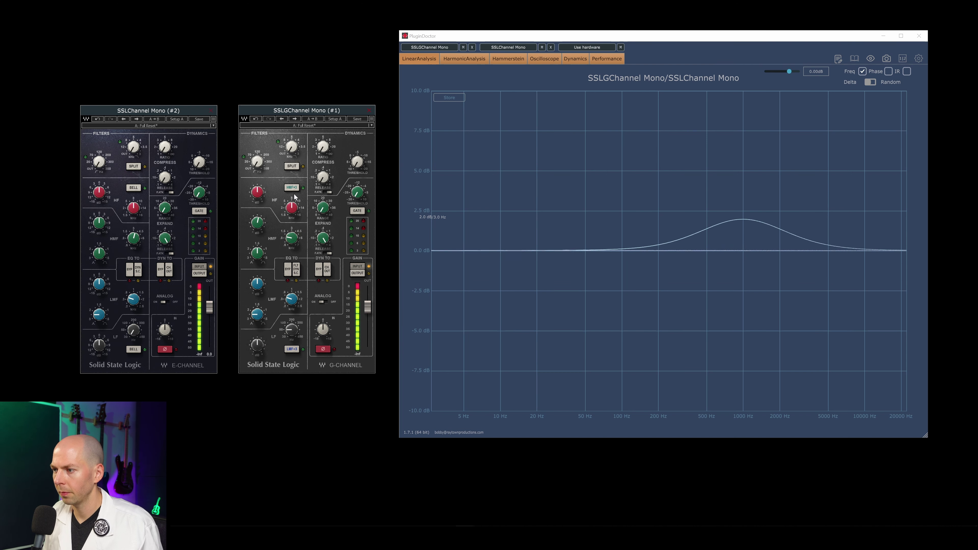
{"action": "left_click_drag", "start_coordinate": [257, 222], "coordinate": [257, 213]}
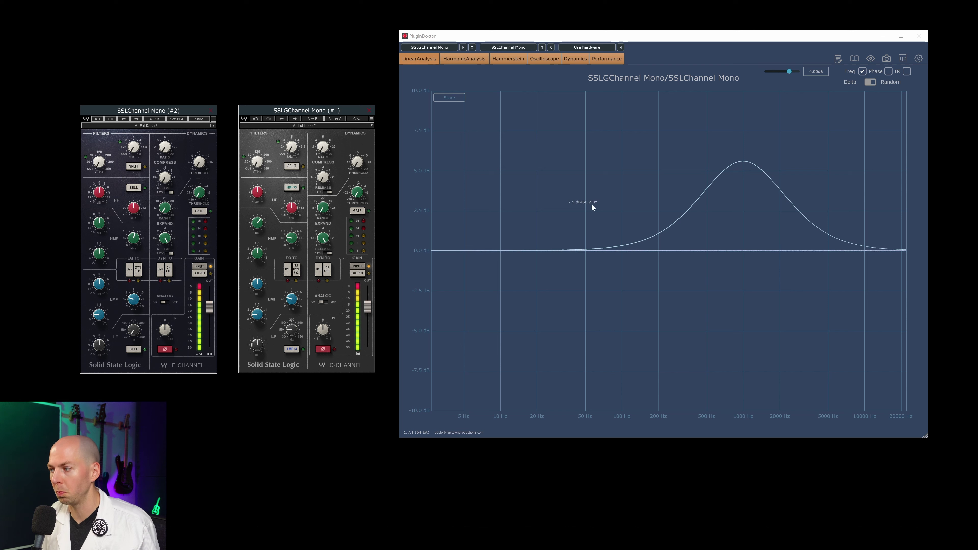
- Apply HMF×3 and sweep toward 10 kHz, then boost low mids 5 dB near 200 Hz with LMF÷3
{"action": "left_click", "coordinate": [295, 191]}
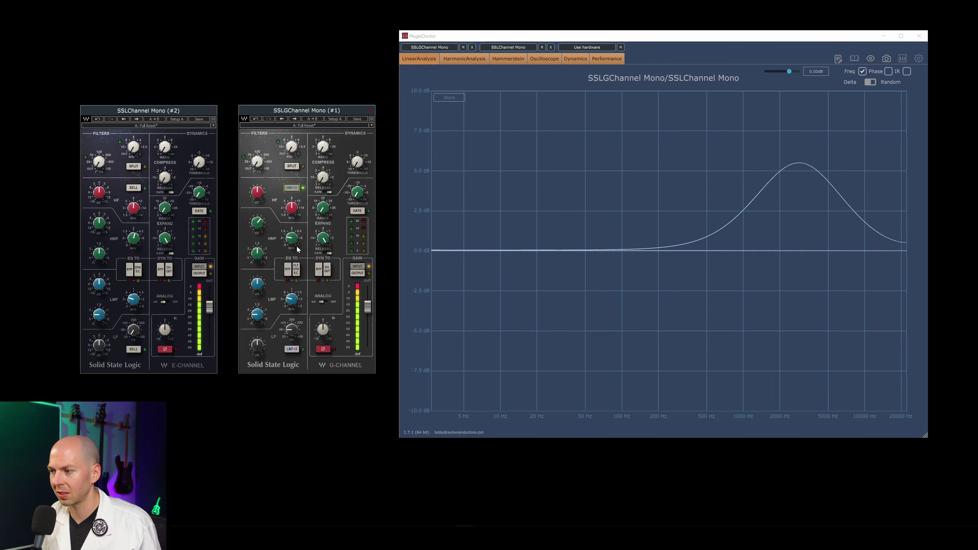
{"action": "left_click_drag", "start_coordinate": [299, 249], "coordinate": [299, 231]}
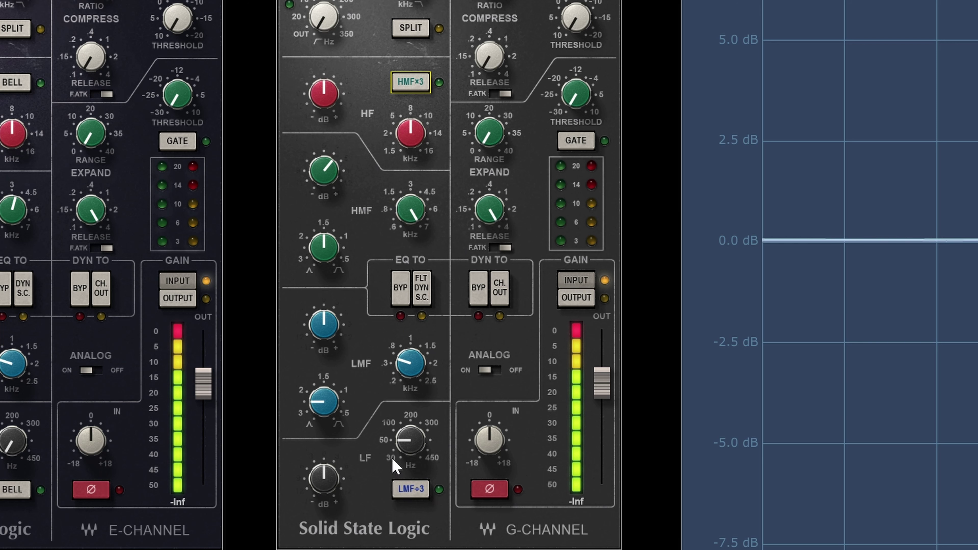
{"action": "left_click", "coordinate": [424, 489]}
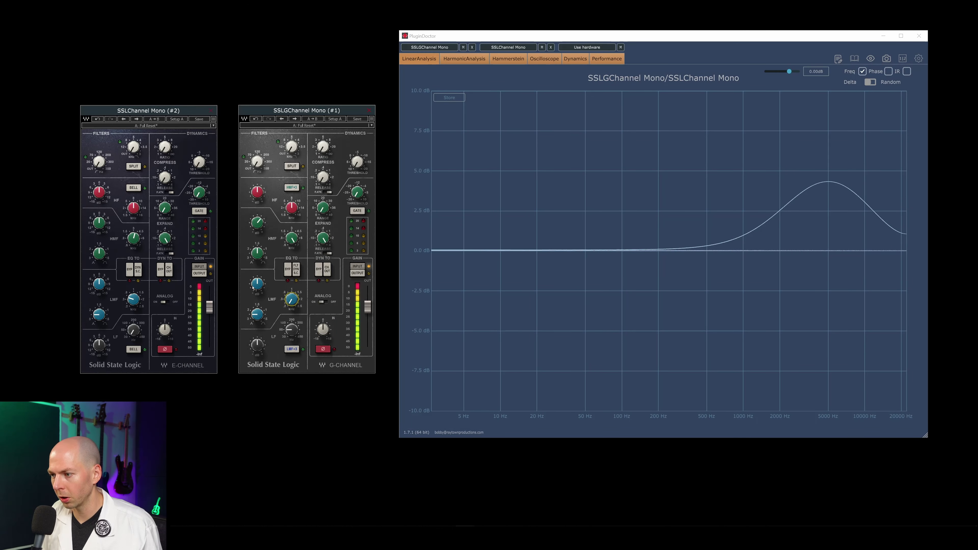
{"action": "left_click_drag", "start_coordinate": [257, 223], "coordinate": [257, 210]}
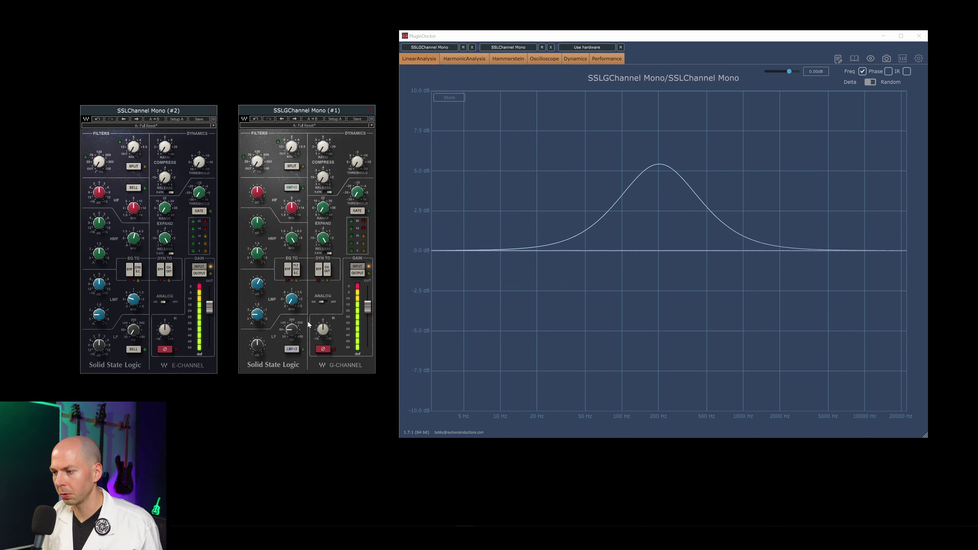
{"action": "left_click", "coordinate": [292, 348]}
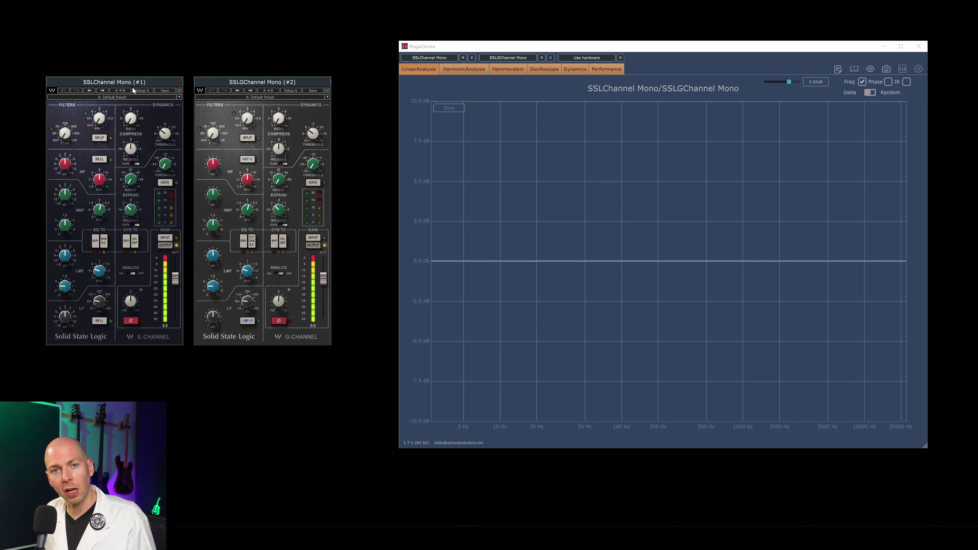
- Apply a 6 dB high-mid boost with Q 3.50 on both the E-Channel and G-Channel
{"action": "double_click", "coordinate": [65, 194]}
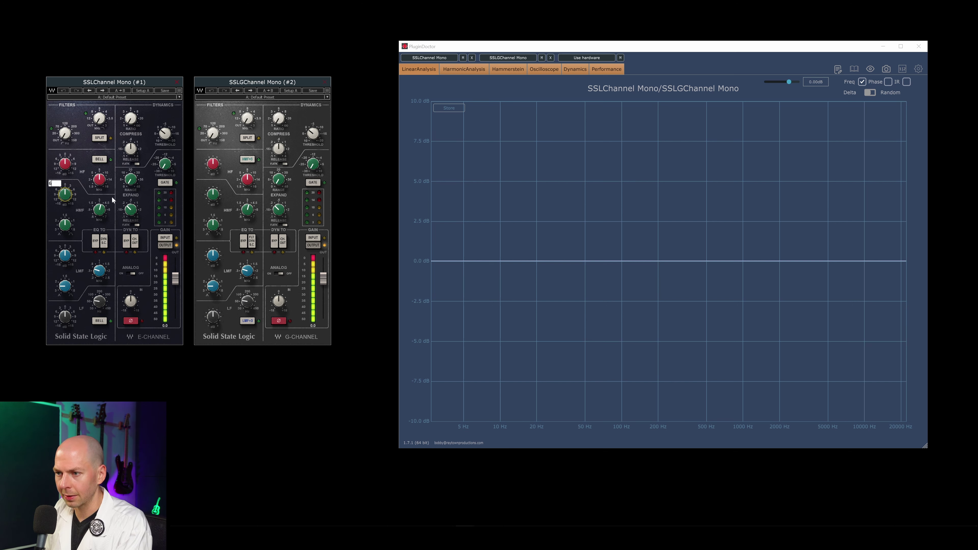
{"action": "type", "text": "6"}
{"action": "key", "text": "Return"}
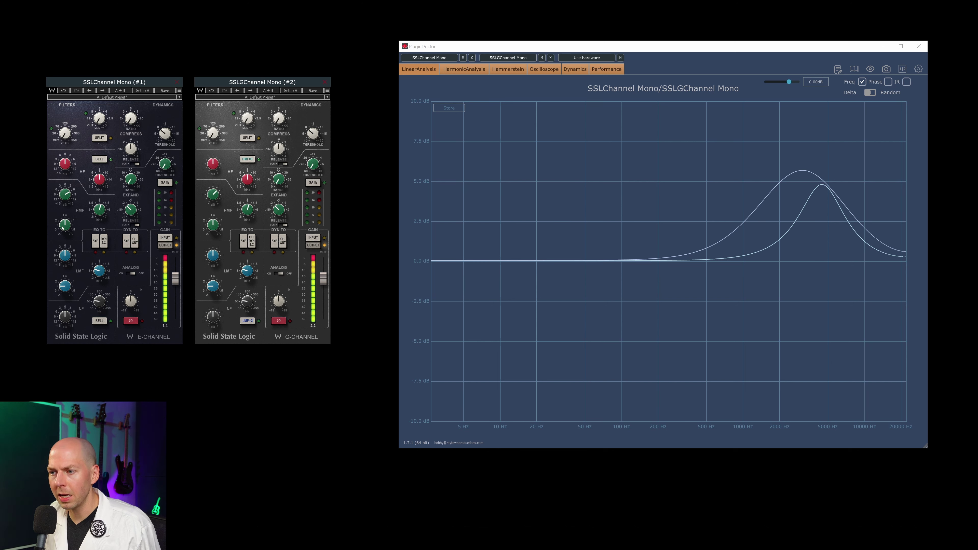
{"action": "left_click_drag", "start_coordinate": [63, 228], "coordinate": [63, 216]}
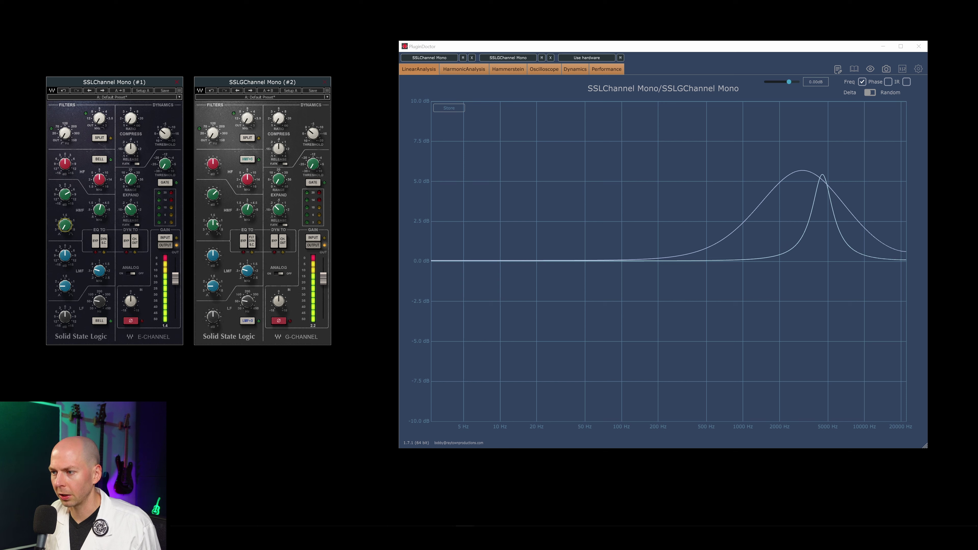
{"action": "left_click_drag", "start_coordinate": [218, 223], "coordinate": [218, 226]}
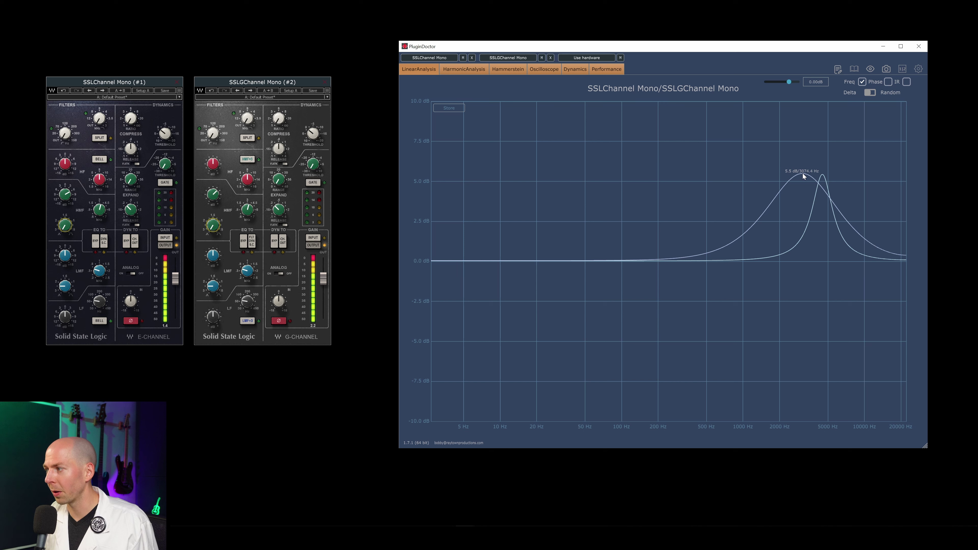
{"action": "left_click", "coordinate": [249, 211]}
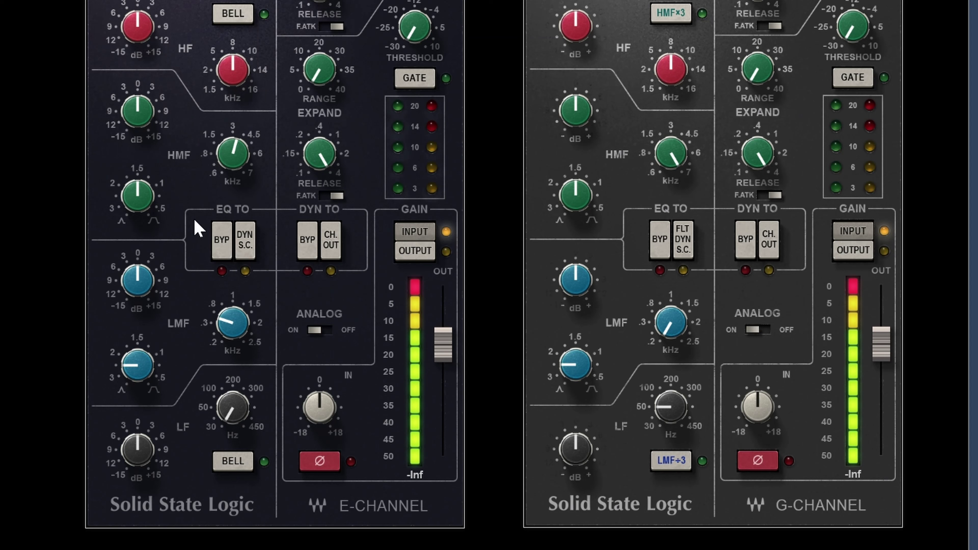
- Toggle E-Channel EQ TO BYP, DYN S.C., DYN TO BYP and CH. OUT, then engage G-Channel FLT DYN S.C
{"action": "left_click", "coordinate": [224, 258]}
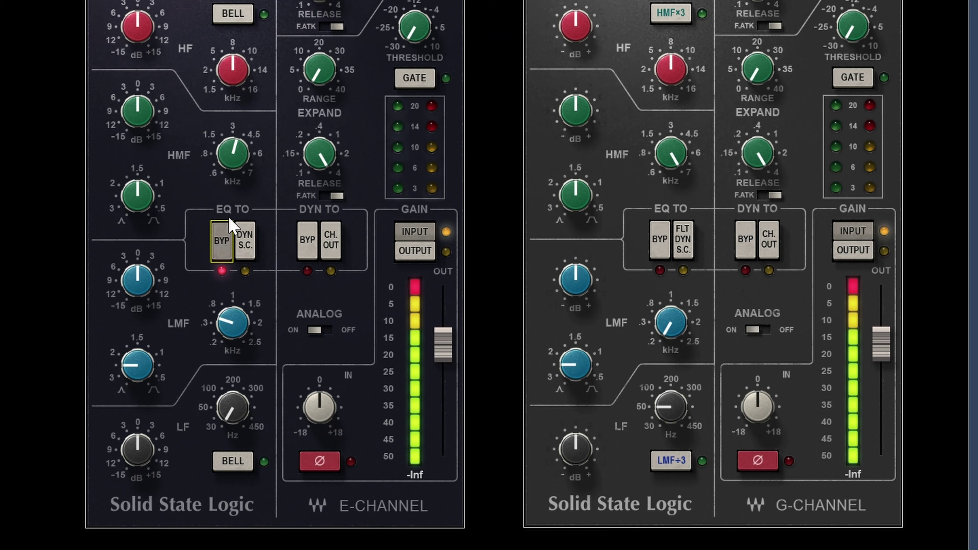
{"action": "left_click", "coordinate": [227, 247]}
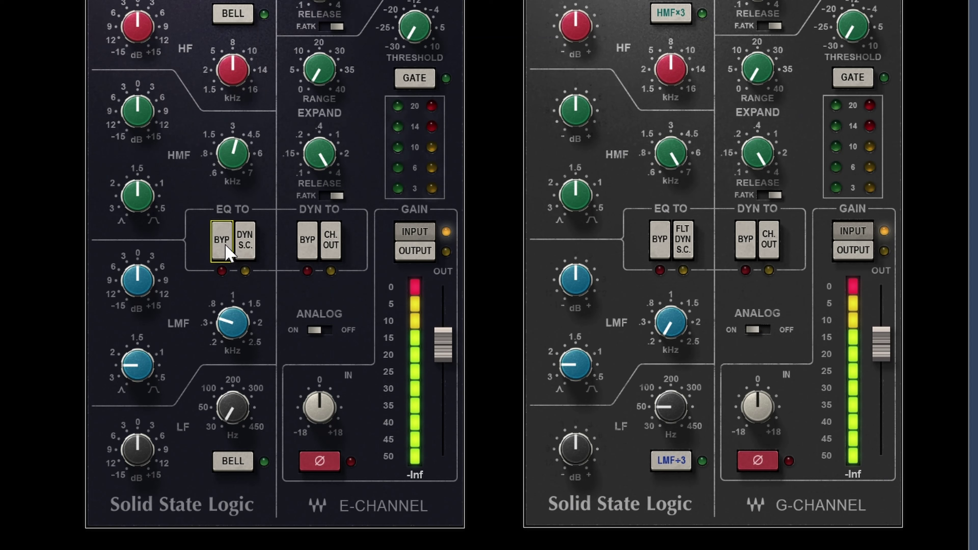
{"action": "left_click", "coordinate": [245, 249]}
{"action": "left_click", "coordinate": [249, 255]}
{"action": "left_click", "coordinate": [304, 254]}
{"action": "left_click", "coordinate": [332, 259]}
{"action": "left_click", "coordinate": [331, 259]}
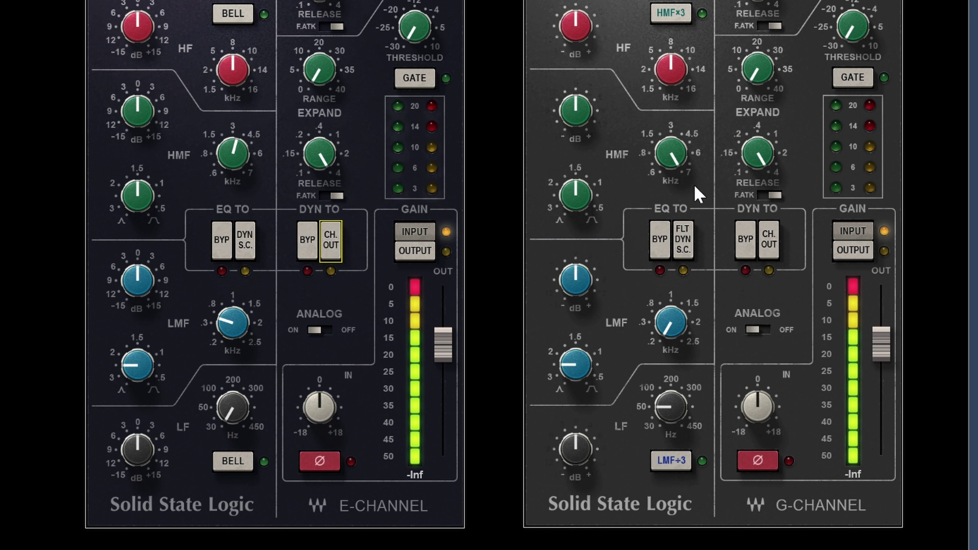
{"action": "left_click", "coordinate": [683, 241]}
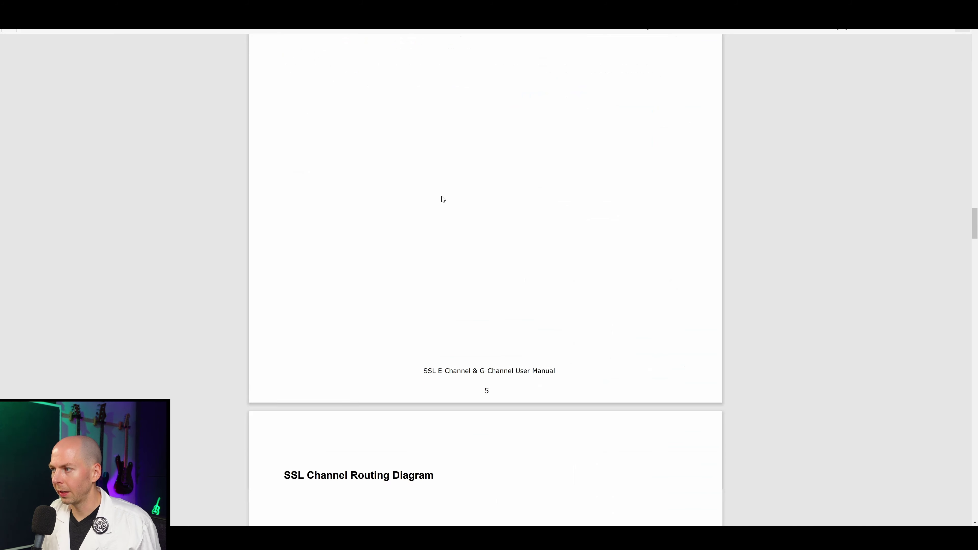
- Scroll the SSL manual to the channel routing diagrams and toggle the E-Channel split routing
{"action": "scroll", "coordinate": [443, 199], "scroll_direction": "down", "scroll_amount": 10}
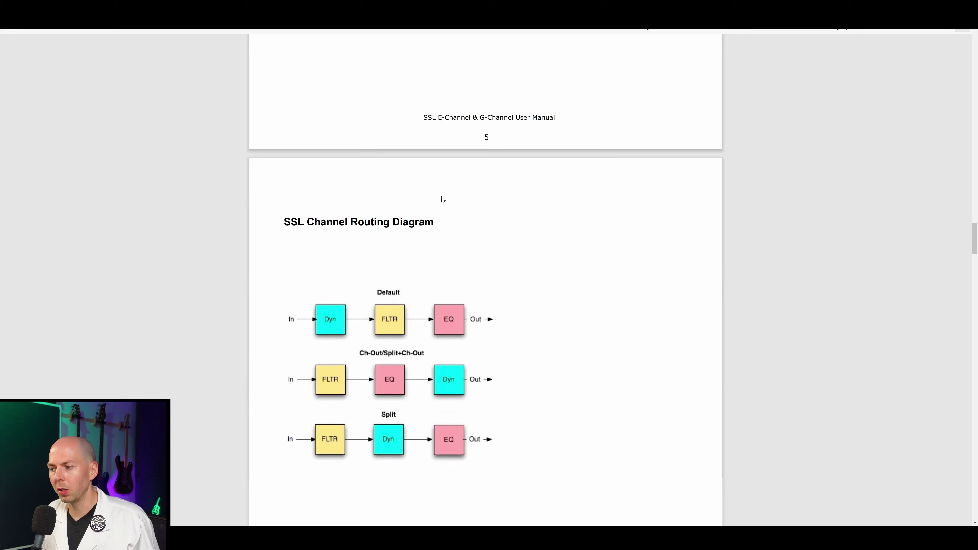
{"action": "scroll", "coordinate": [443, 199], "scroll_direction": "down", "scroll_amount": 3}
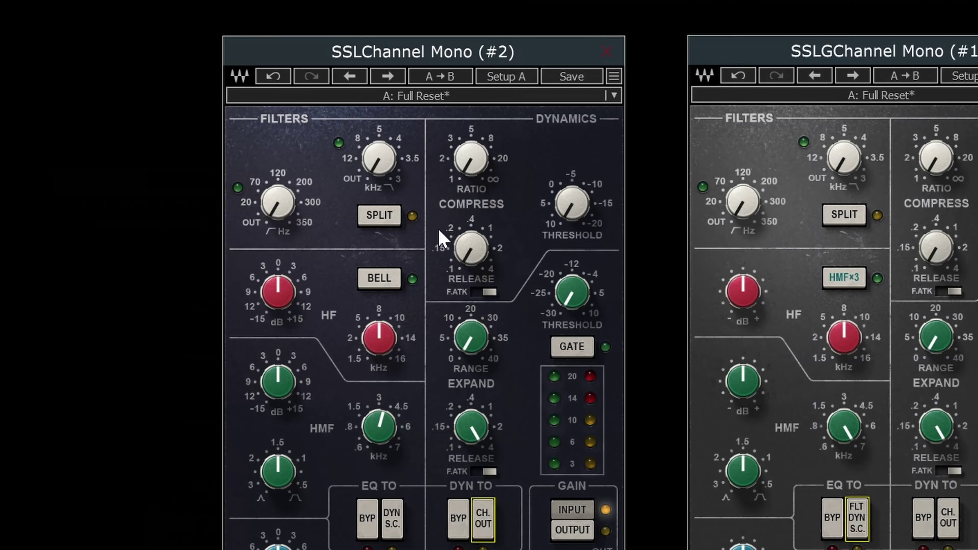
{"action": "left_click", "coordinate": [379, 217]}
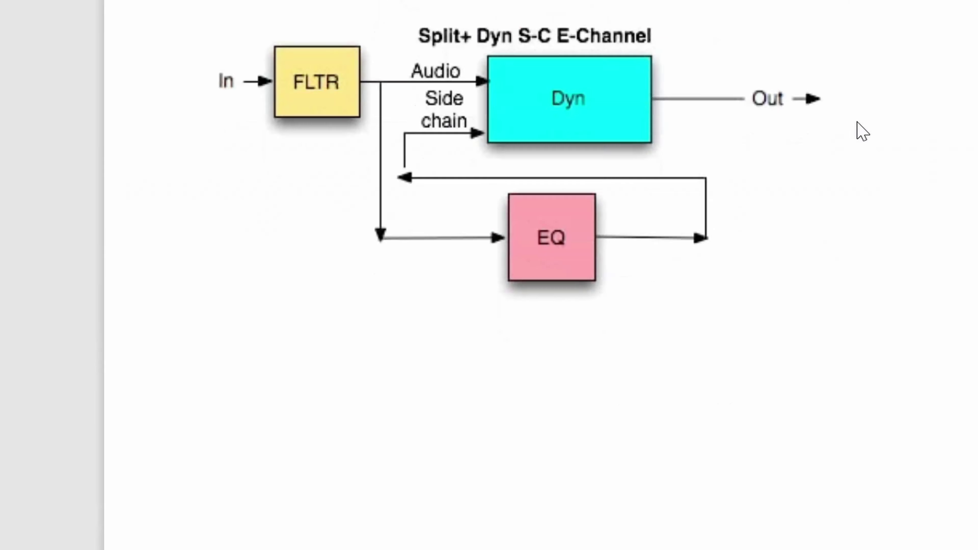
{"action": "scroll", "coordinate": [858, 131], "scroll_direction": "up", "scroll_amount": 3}
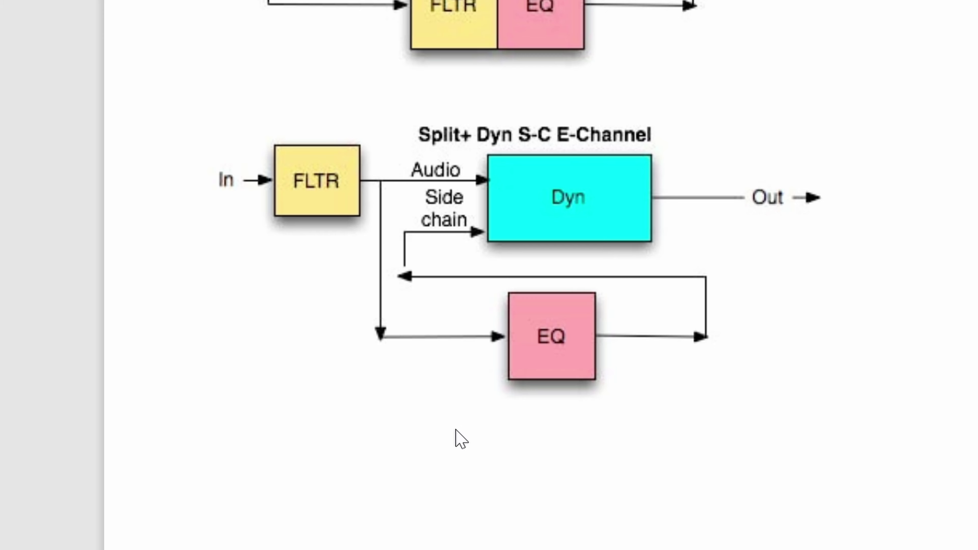
- Scroll the manual down to the FLT Dyn S-C G-Channel routing diagrams
{"action": "scroll", "coordinate": [514, 367], "scroll_direction": "down", "scroll_amount": 15}
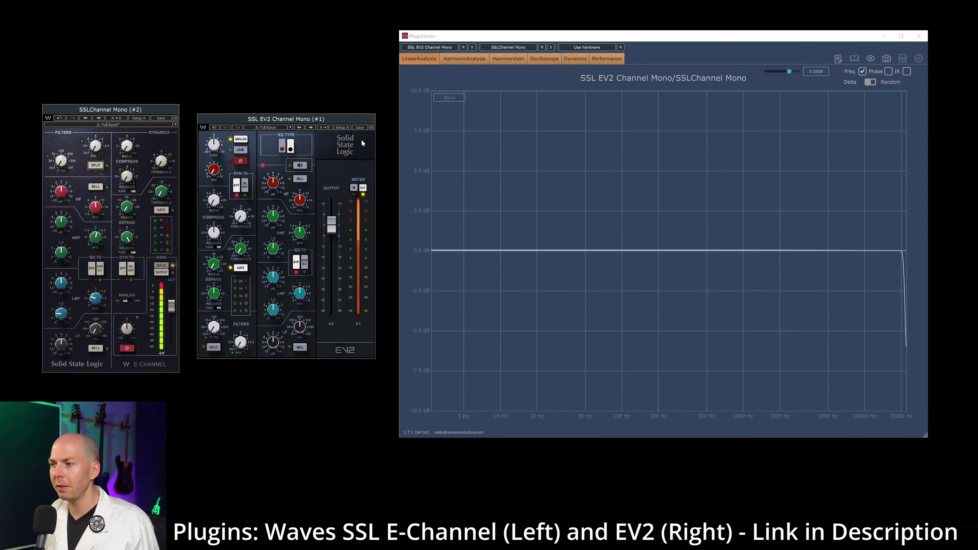
- Move the SSL EV2 Channel Mono window beside the E-Channel plugin
{"action": "left_click_drag", "start_coordinate": [313, 121], "coordinate": [316, 117]}
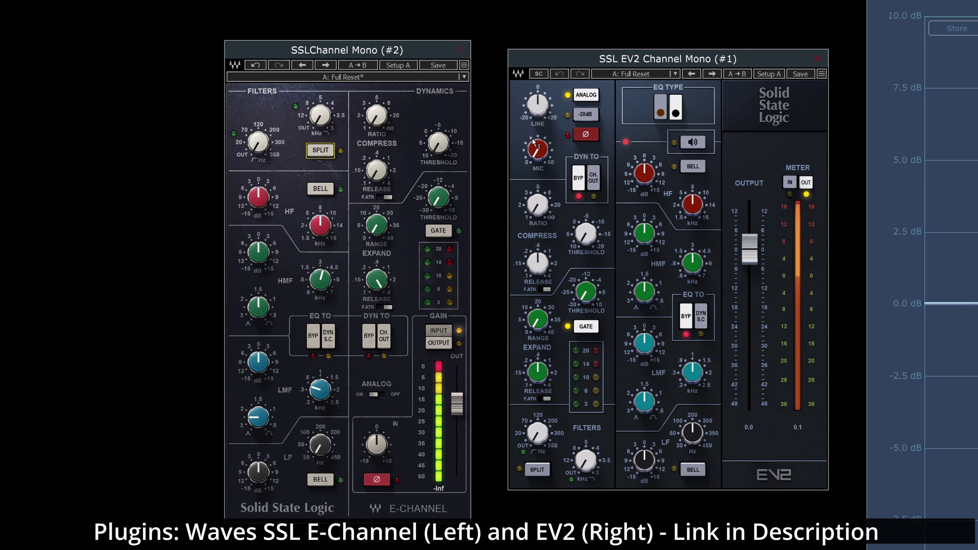
- Flip the EV2 polarity, then try the -20 dB input pad on and off
{"action": "left_click", "coordinate": [589, 138]}
{"action": "left_click", "coordinate": [588, 118]}
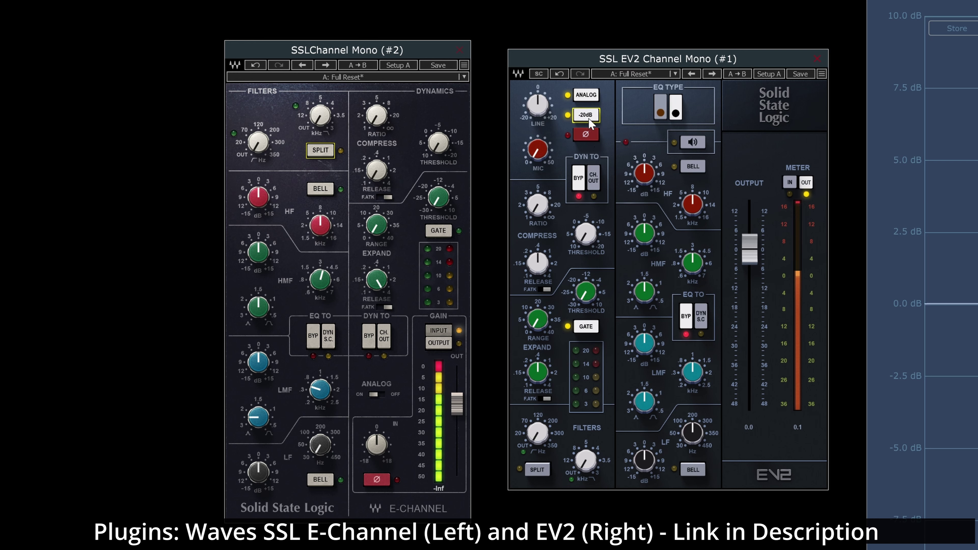
{"action": "left_click", "coordinate": [591, 116]}
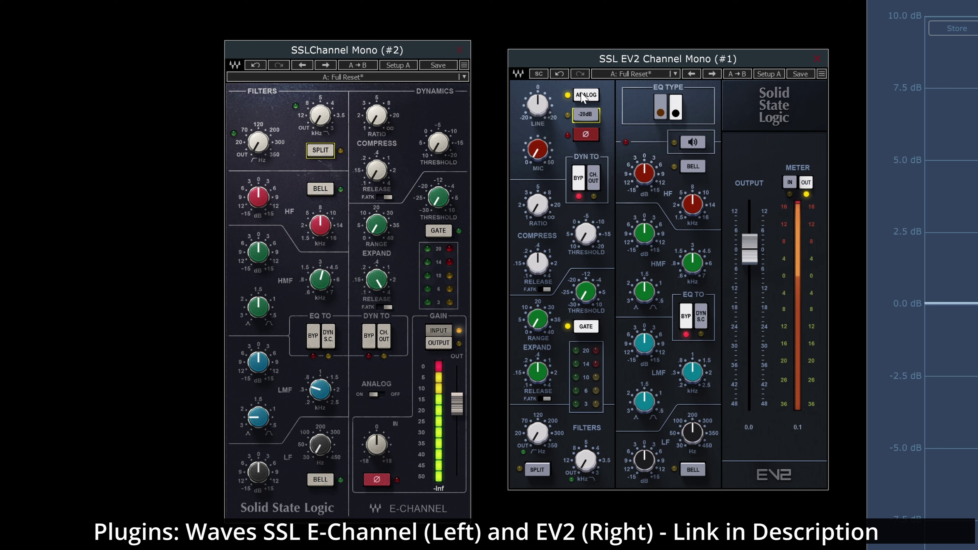
- Cycle the ANALOG emulation off and on, ending on, and take dynamics out of bypass
{"action": "left_click", "coordinate": [590, 96]}
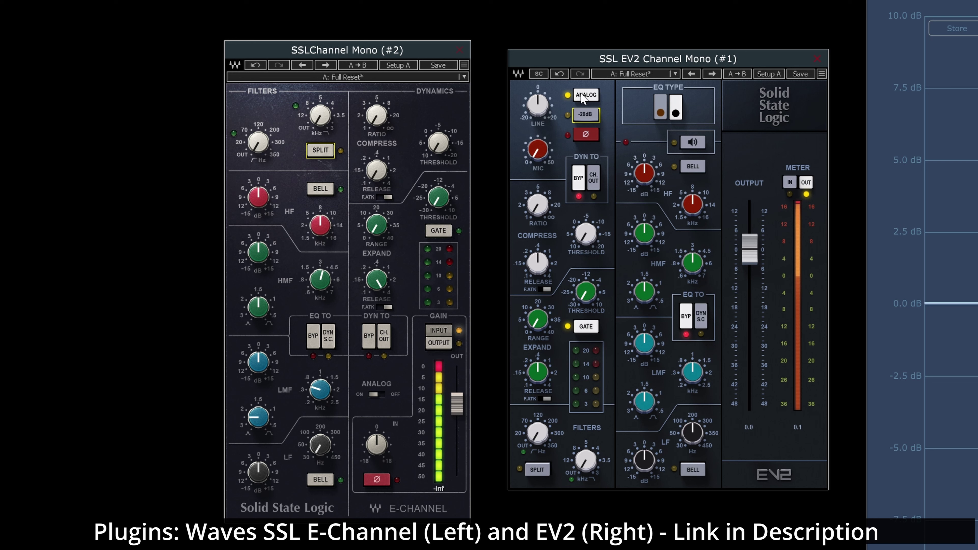
{"action": "left_click", "coordinate": [595, 98]}
{"action": "left_click", "coordinate": [587, 99]}
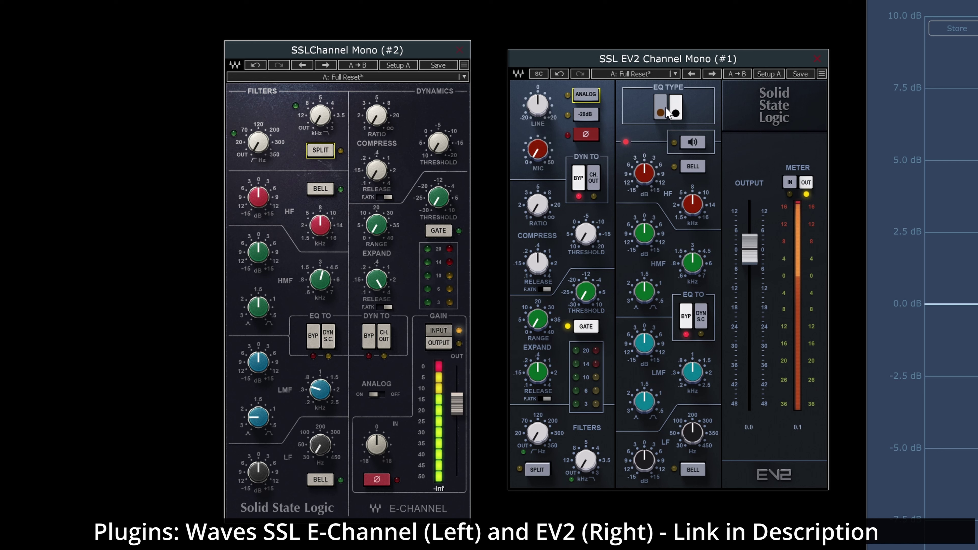
{"action": "left_click", "coordinate": [584, 96]}
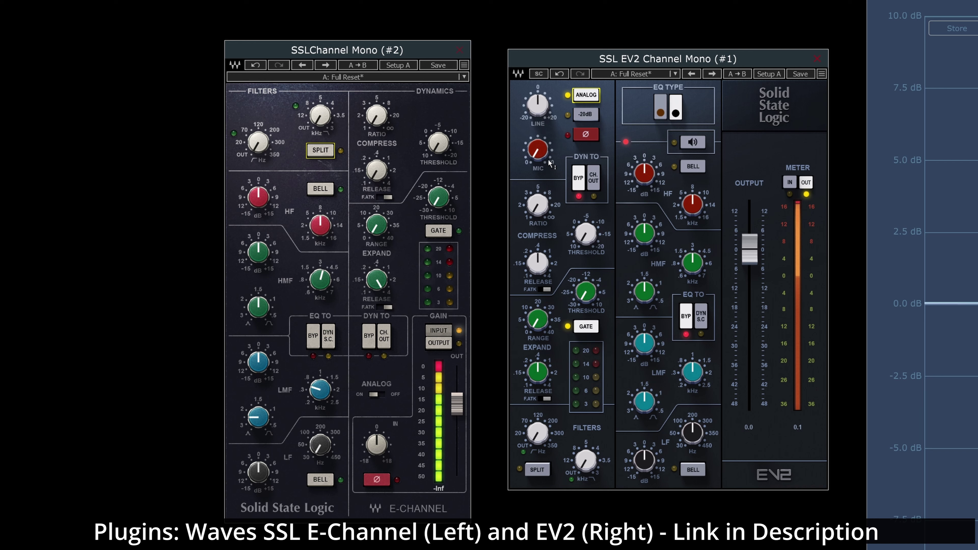
{"action": "left_click", "coordinate": [578, 178]}
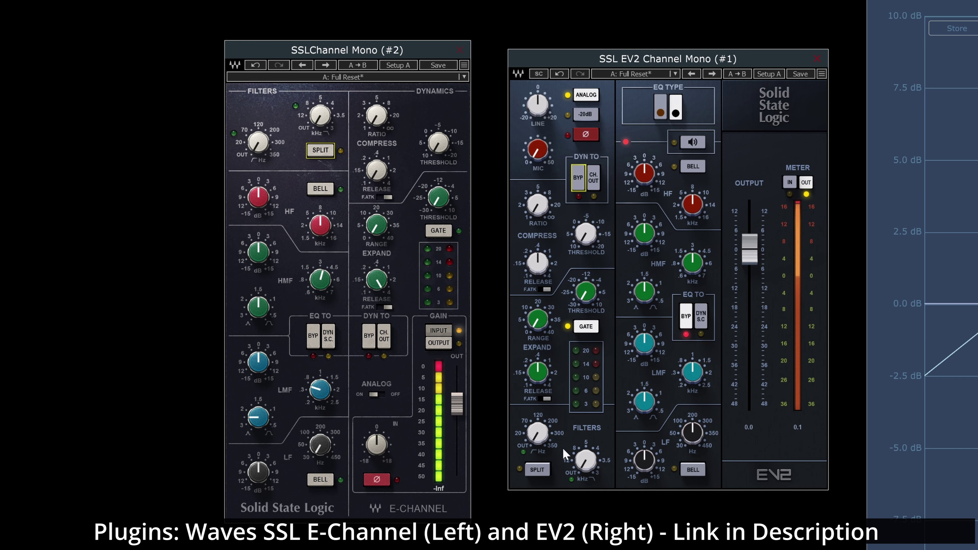
- Try SPLIT filters on and off, flip EQ TYPE to brown and back to black, and engage EQ
{"action": "left_click", "coordinate": [539, 471]}
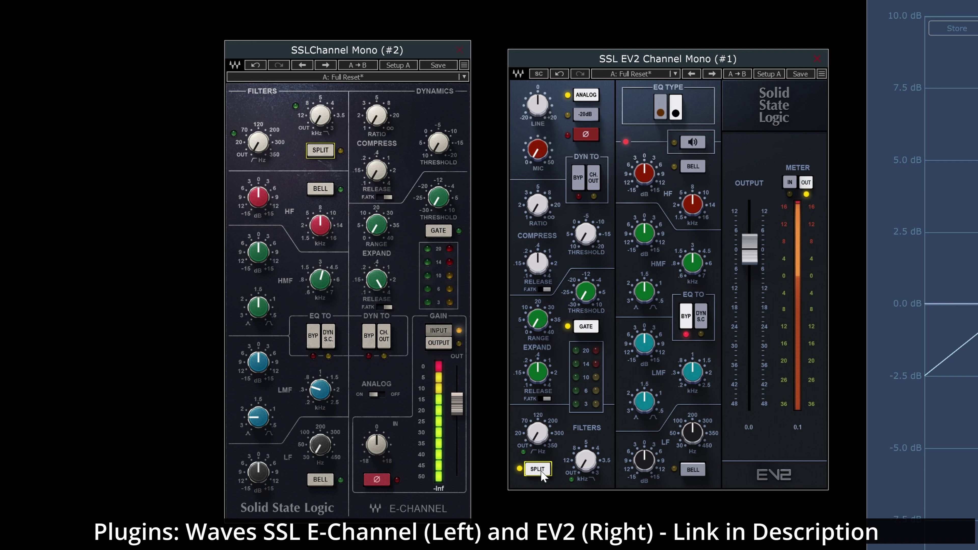
{"action": "left_click", "coordinate": [541, 473]}
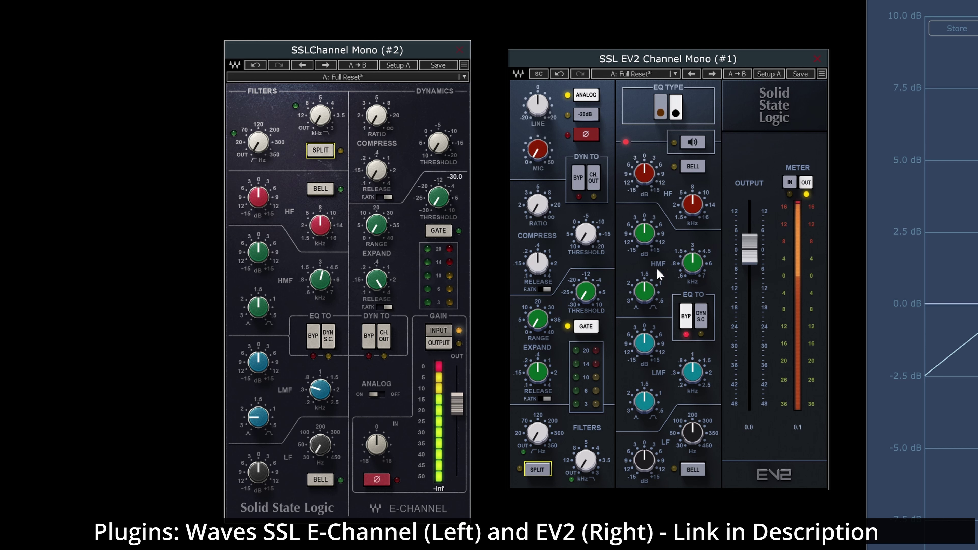
{"action": "left_click", "coordinate": [697, 144]}
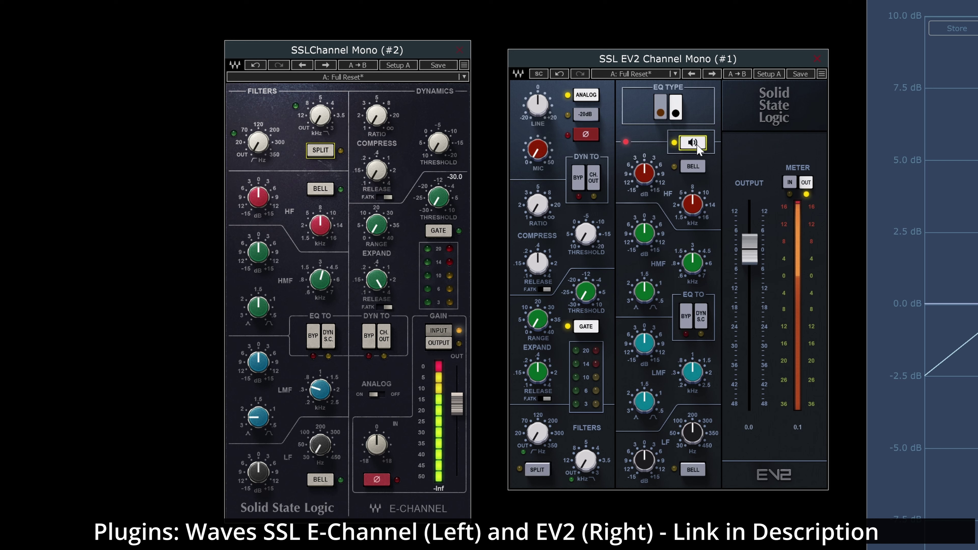
{"action": "left_click", "coordinate": [671, 117]}
{"action": "left_click", "coordinate": [675, 116]}
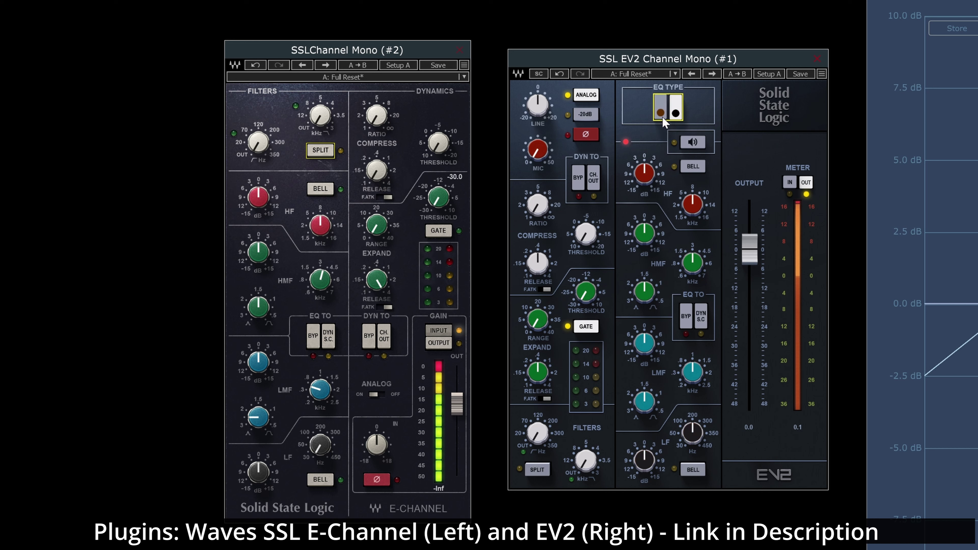
{"action": "left_click", "coordinate": [695, 143]}
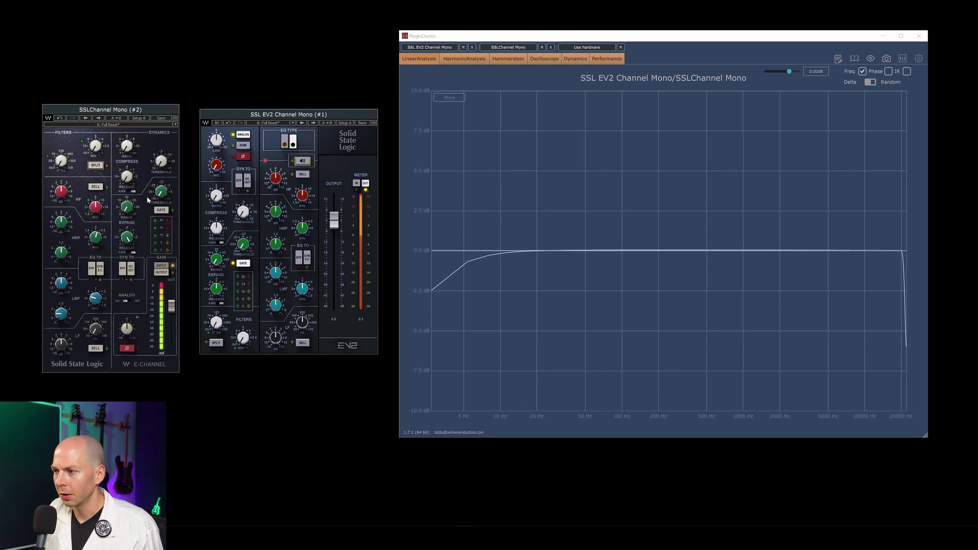
- Set HF gain to 5 dB on the E-Channel and 6 dB on the EV2
{"action": "double_click", "coordinate": [64, 192]}
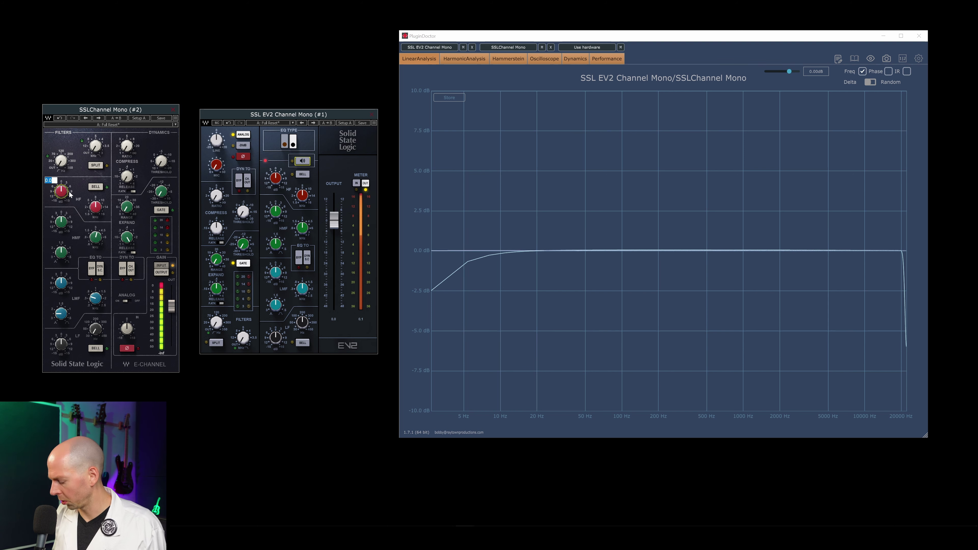
{"action": "type", "text": "5"}
{"action": "key", "text": "Return"}
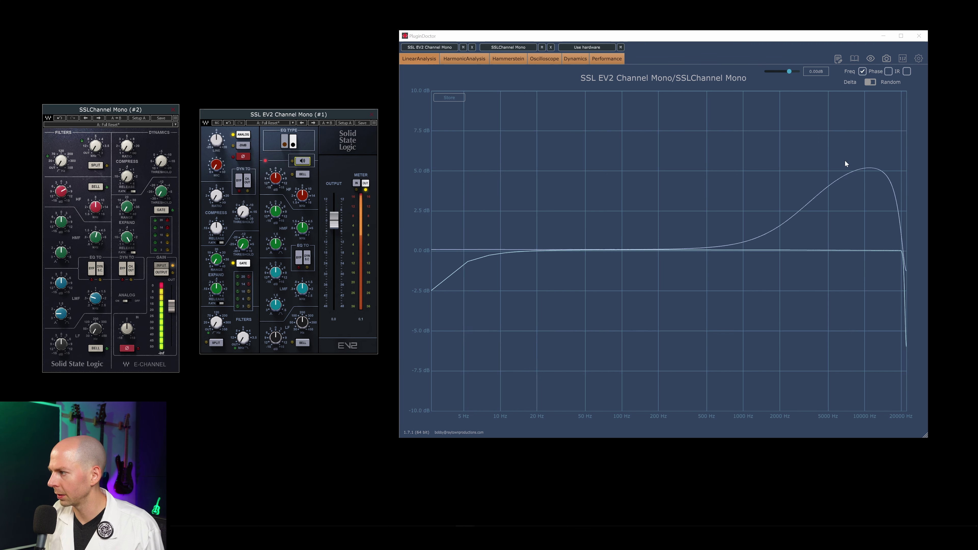
{"action": "double_click", "coordinate": [275, 179]}
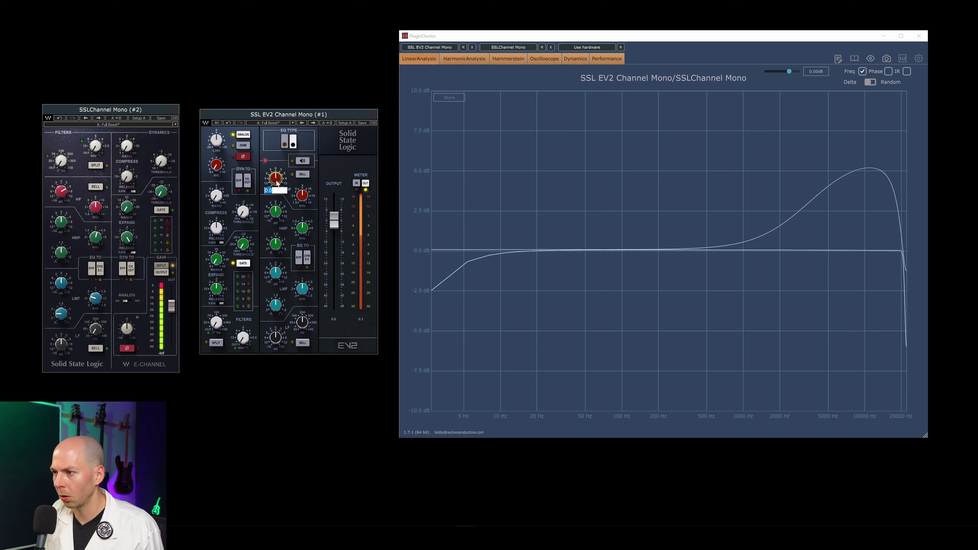
{"action": "type", "text": "6"}
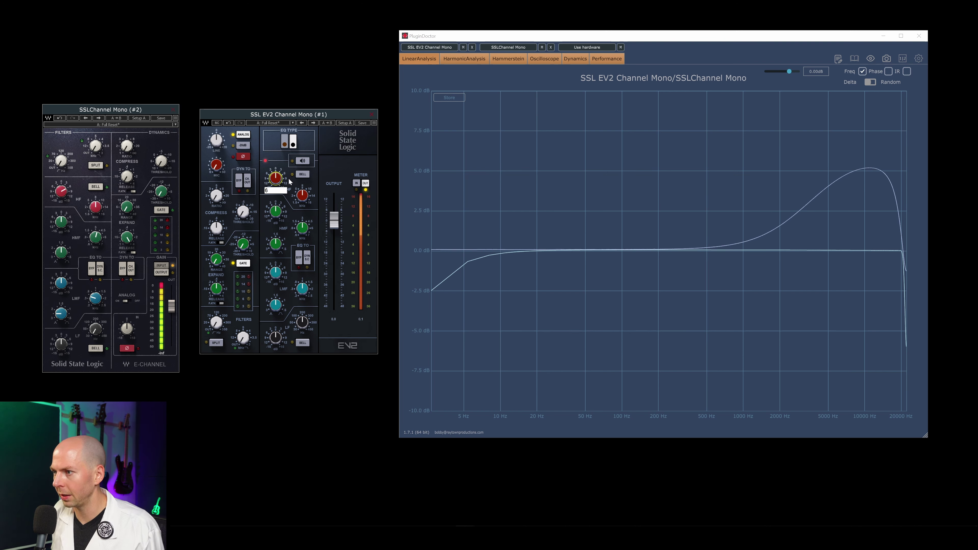
{"action": "key", "text": "Return"}
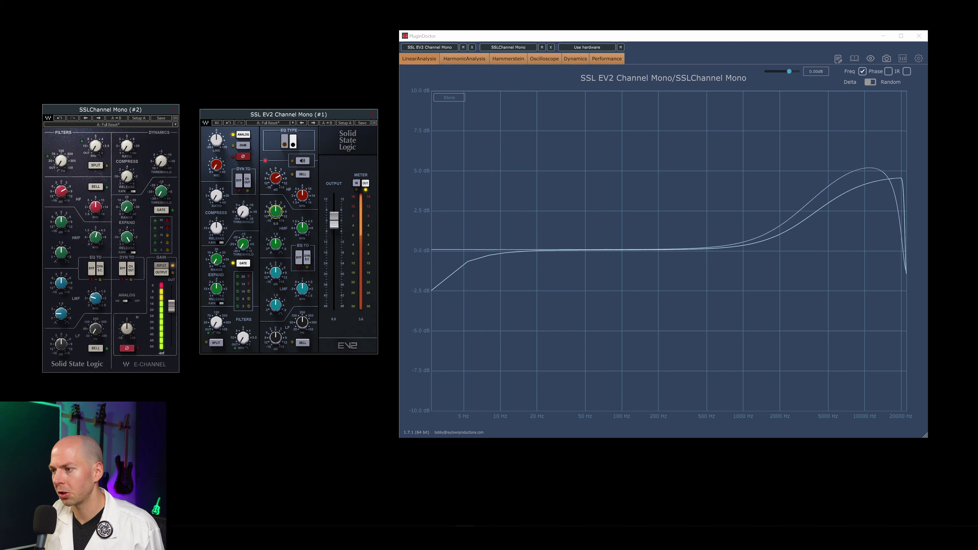
- Add a 5 dB high-mid boost and hide the EV2's curve from the graph
{"action": "double_click", "coordinate": [281, 210]}
{"action": "type", "text": "5"}
{"action": "key", "text": "Return"}
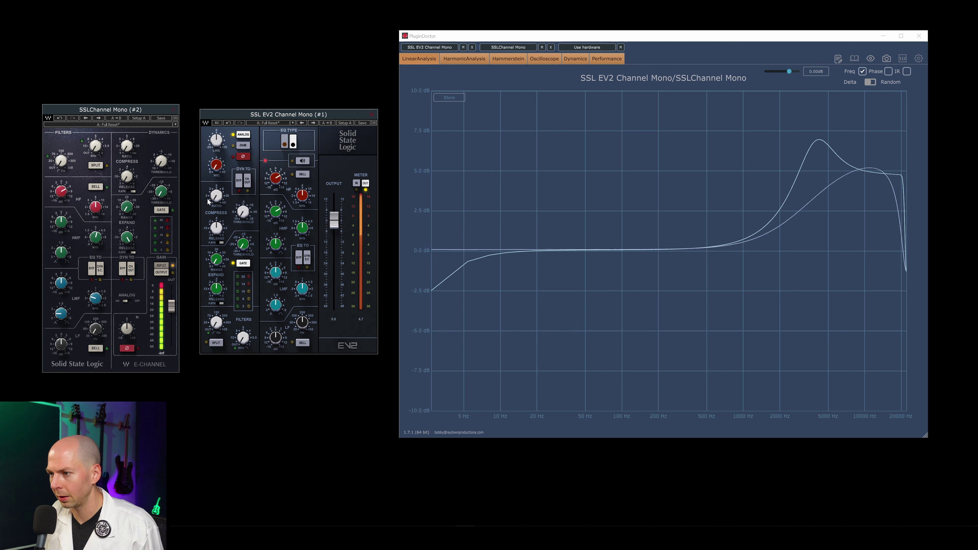
{"action": "left_click", "coordinate": [463, 47]}
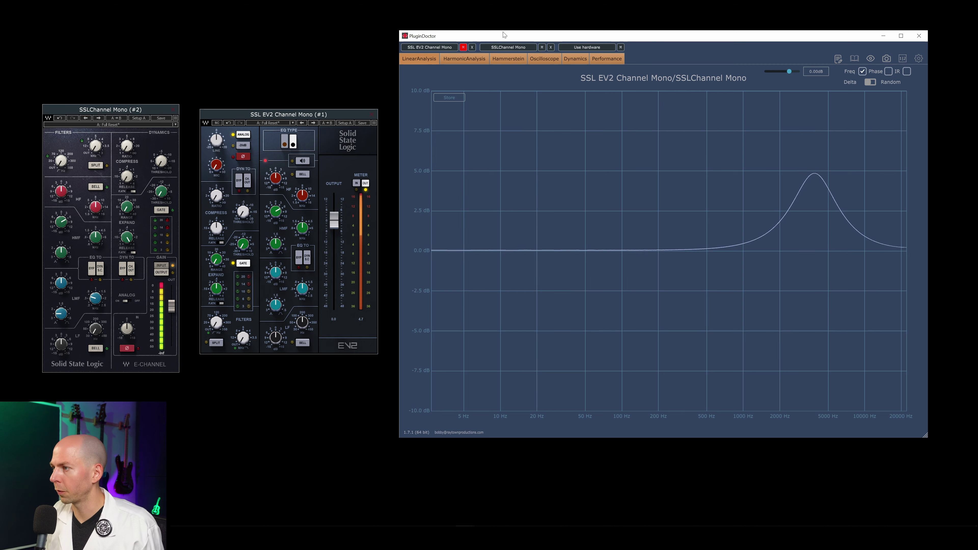
- Show the EV2's response curve again to overlay both high-mid bells near 4 kHz
{"action": "left_click", "coordinate": [463, 47]}
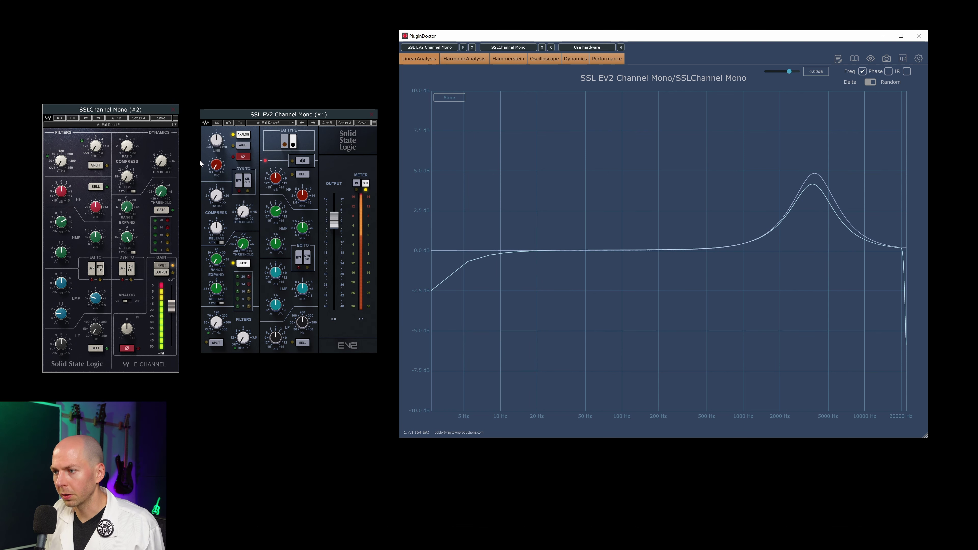
- Set the E-Channel high-pass to 80 Hz and the EV2 high-pass to 20 Hz
{"action": "left_click", "coordinate": [60, 162]}
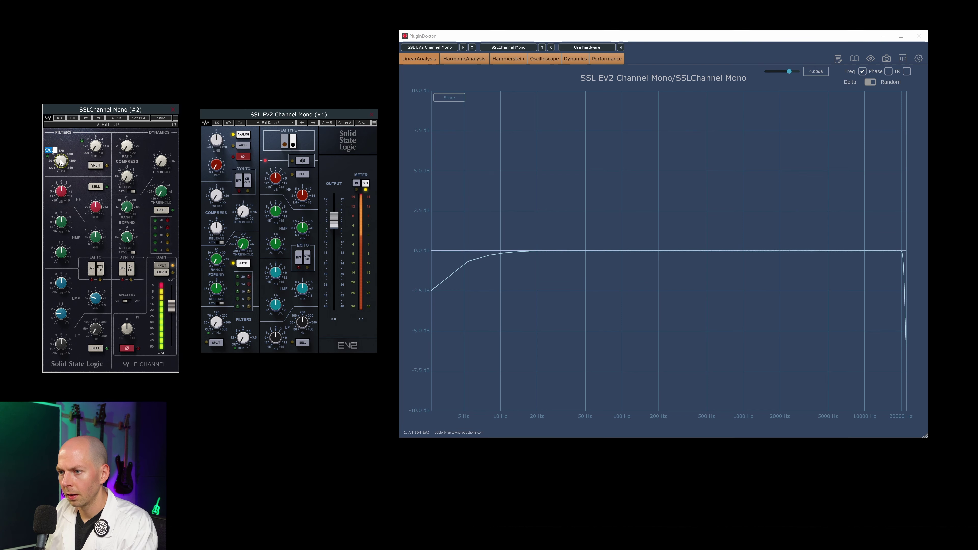
{"action": "type", "text": "80"}
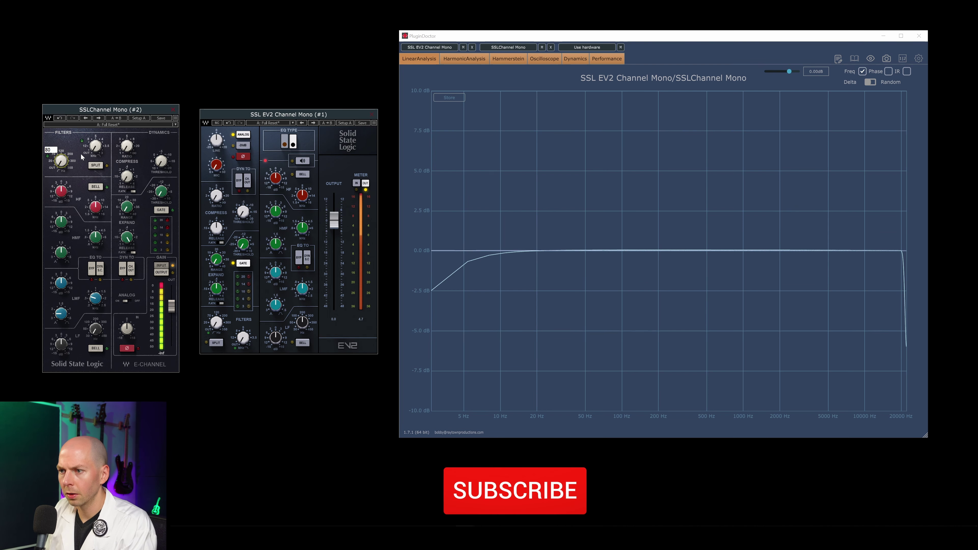
{"action": "key", "text": "Return"}
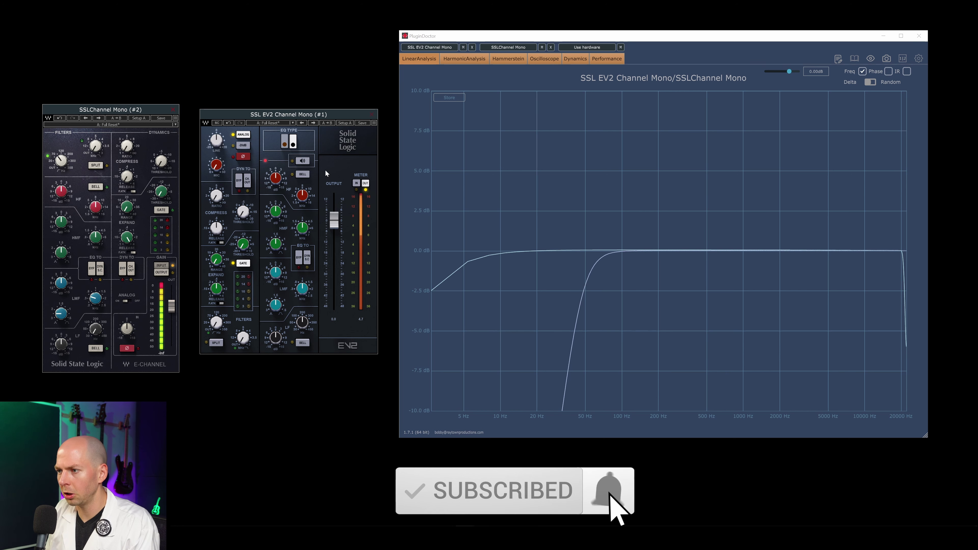
{"action": "left_click", "coordinate": [214, 324]}
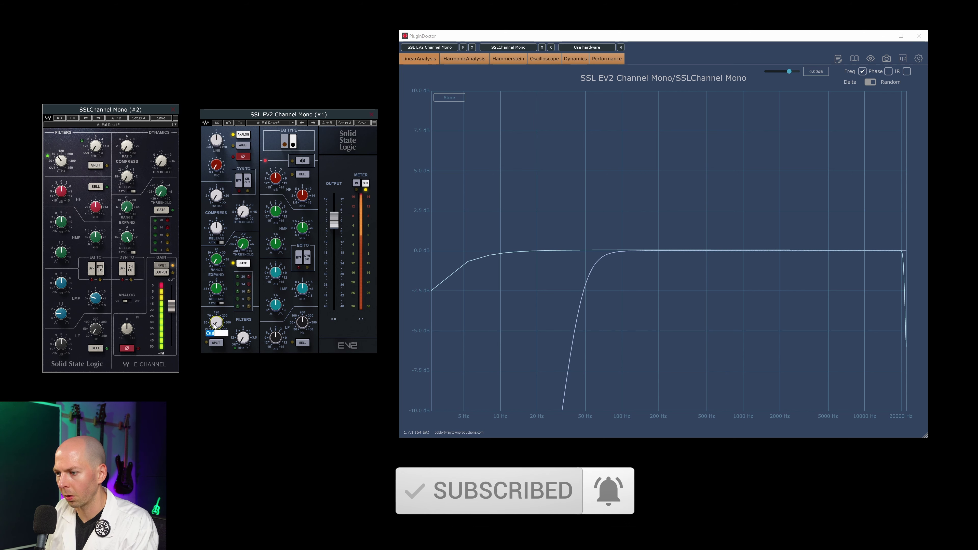
{"action": "type", "text": "20"}
{"action": "key", "text": "Return"}
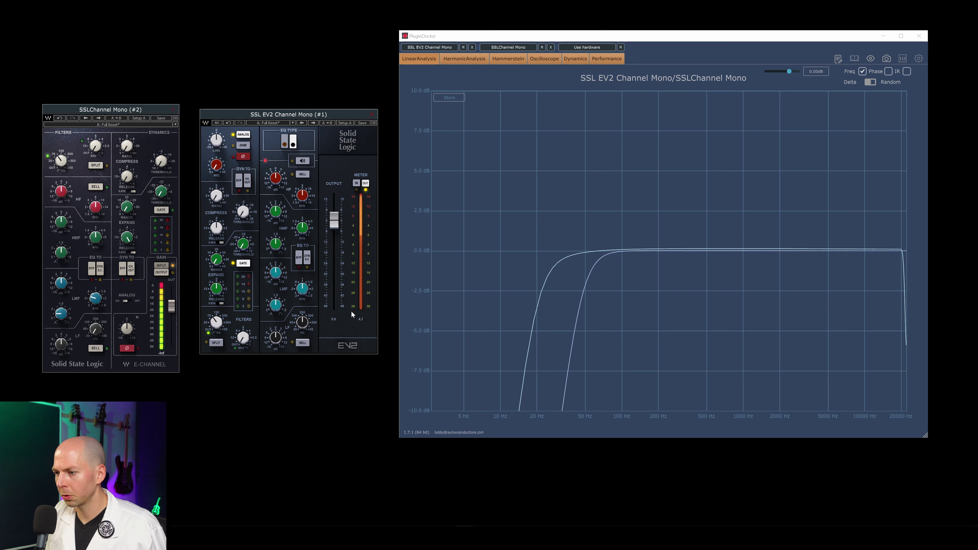
- Drag the EV2 high-pass knob until its low cut overlaps the 80 Hz curve
{"action": "left_click", "coordinate": [216, 322]}
{"action": "key", "text": "Escape"}
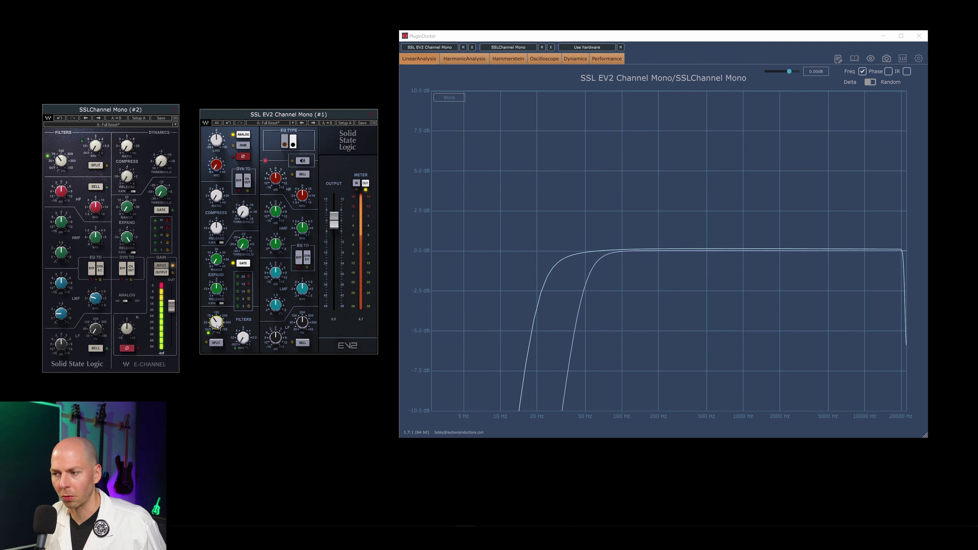
{"action": "left_click_drag", "start_coordinate": [217, 326], "coordinate": [216, 323]}
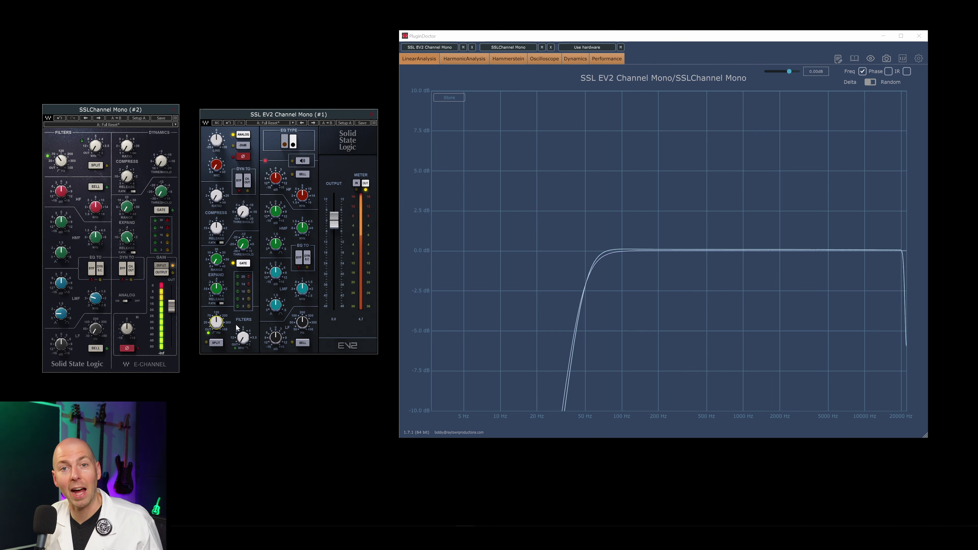
{"action": "left_click_drag", "start_coordinate": [216, 323], "coordinate": [216, 343]}
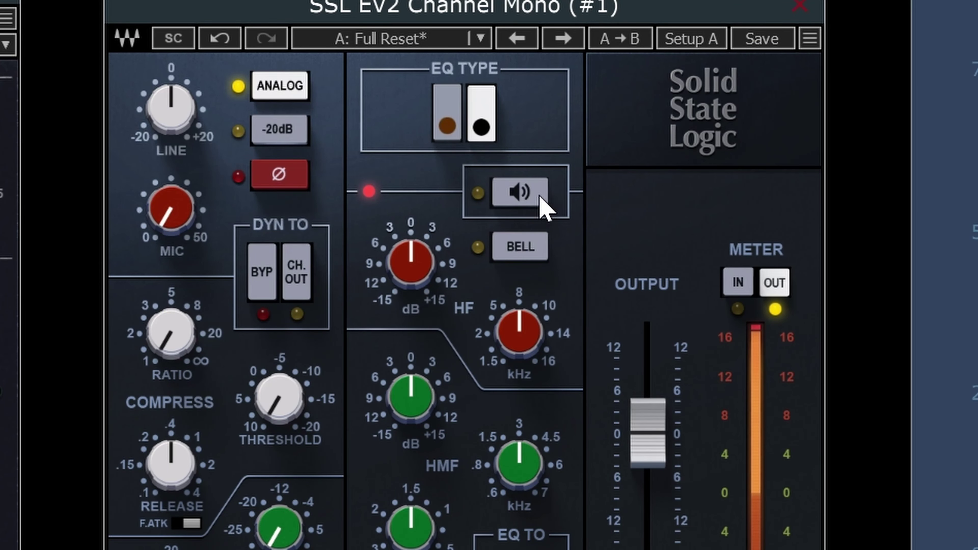
- Engage the EV2's speaker (EQ in) button, with HF and HMF gains still at 0 dB
{"action": "left_click", "coordinate": [518, 194]}
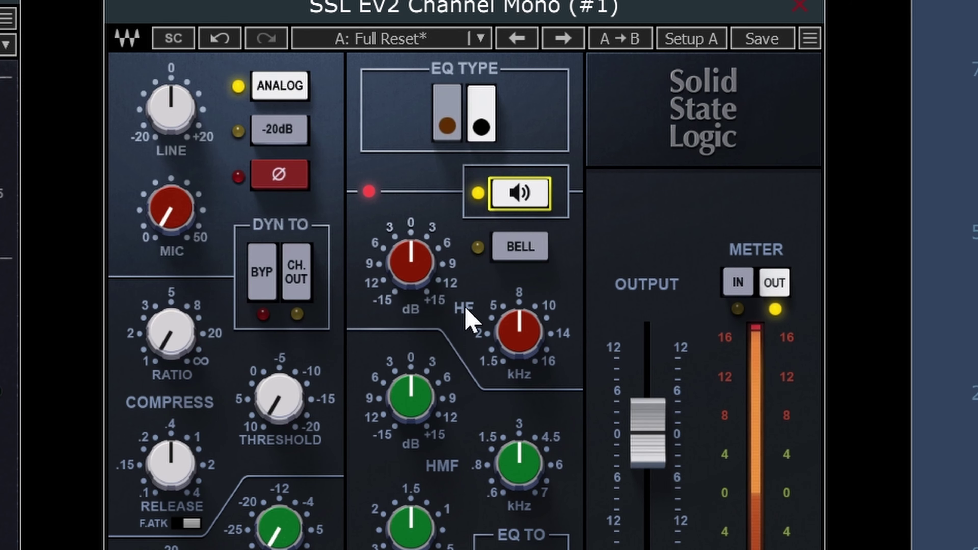
- Lower the EV2 HF frequency from 8.05 kHz through 6.69 kHz to 3.59 kHz
{"action": "left_click_drag", "start_coordinate": [519, 331], "coordinate": [519, 349]}
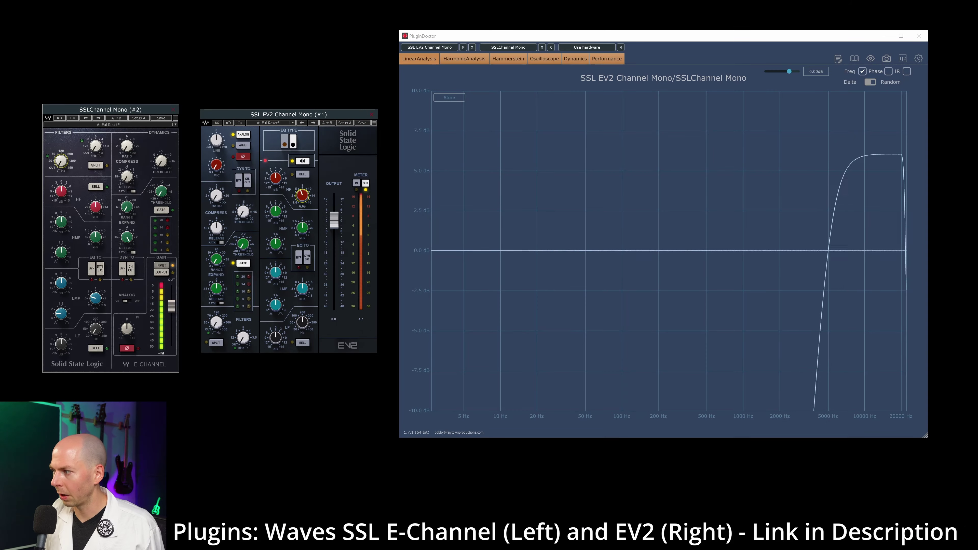
{"action": "left_click_drag", "start_coordinate": [302, 195], "coordinate": [303, 208]}
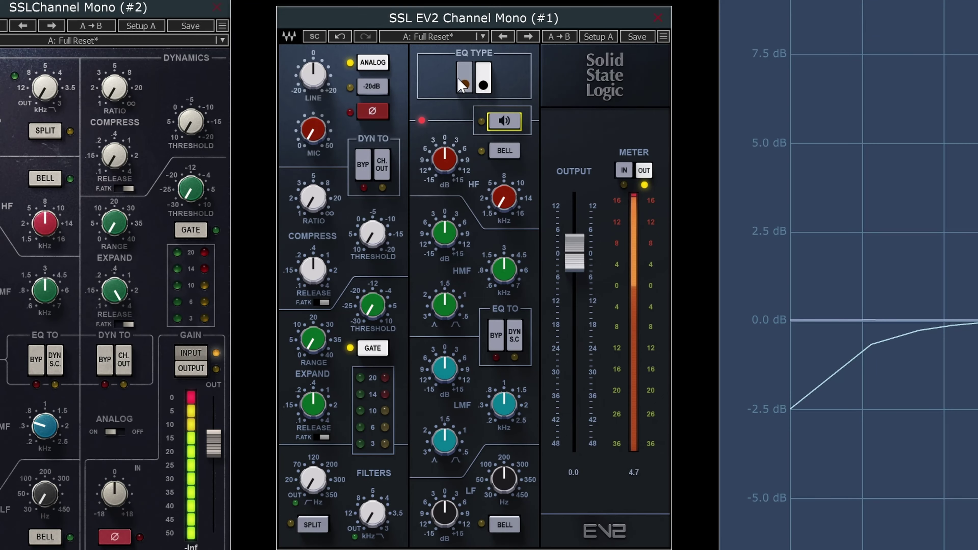
- Flip the EV2 EQ type back and forth and add a roughly 4.7 dB low shelf boost
{"action": "left_click", "coordinate": [458, 79]}
{"action": "left_click", "coordinate": [483, 80]}
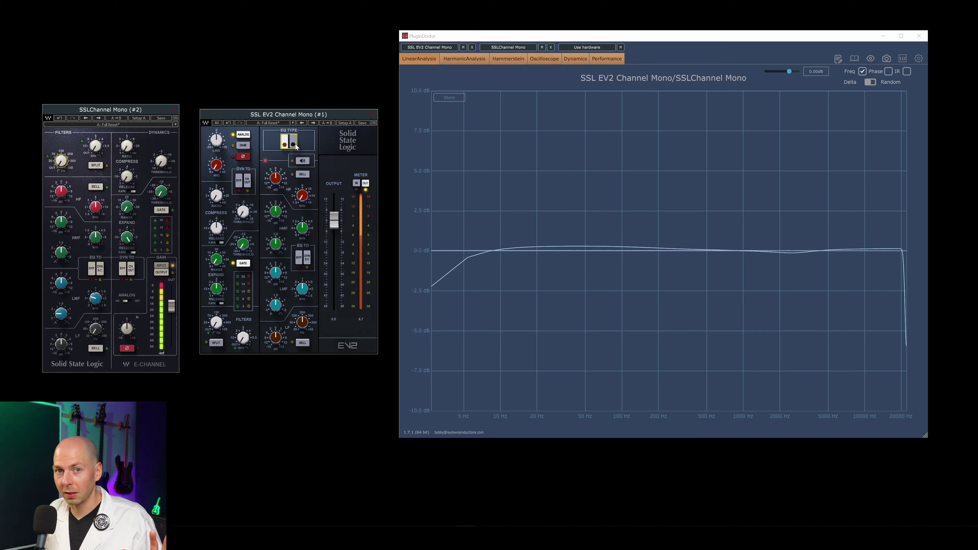
{"action": "left_click", "coordinate": [296, 146]}
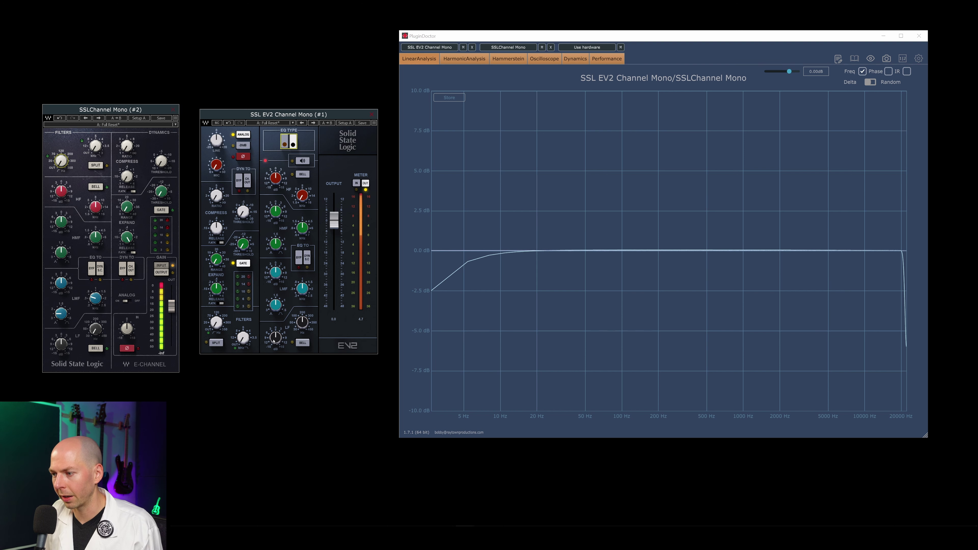
{"action": "left_click_drag", "start_coordinate": [273, 340], "coordinate": [307, 339]}
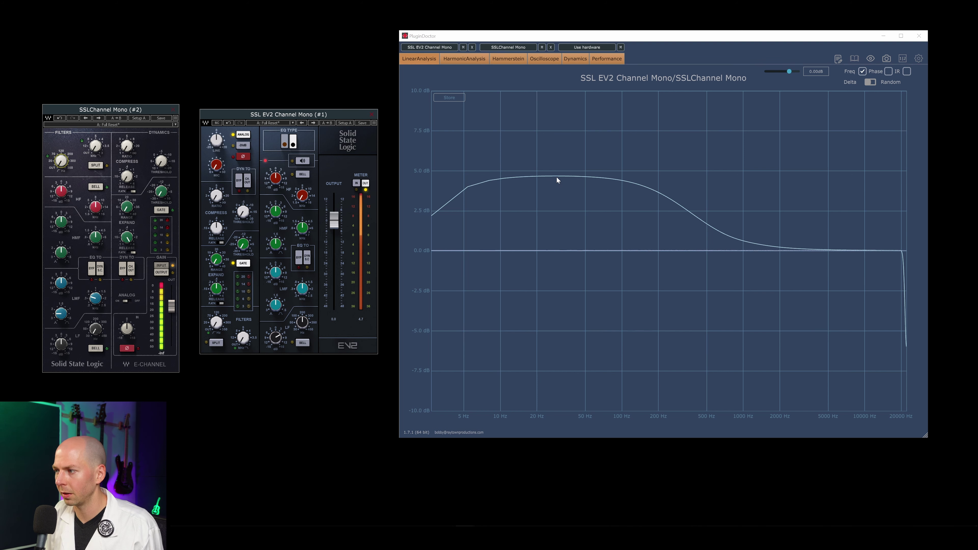
{"action": "left_click", "coordinate": [287, 145]}
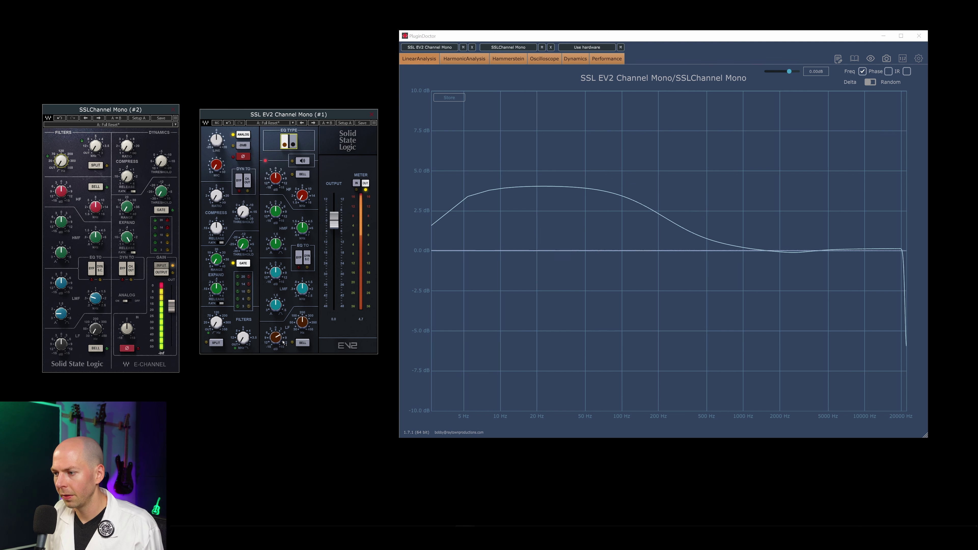
- Turn the low band into a 200 Hz bell and compare narrow and broad shapes, ending broad
{"action": "left_click", "coordinate": [302, 342]}
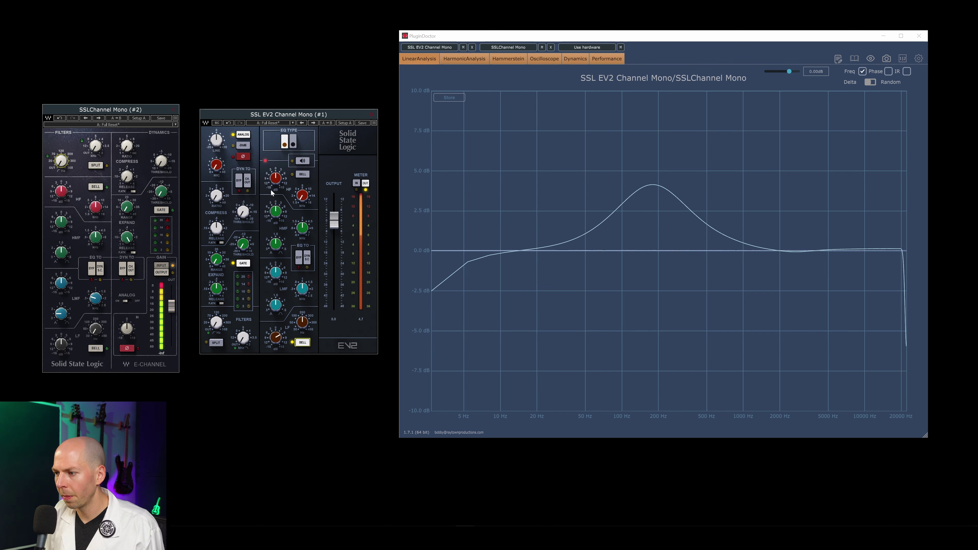
{"action": "left_click", "coordinate": [295, 140]}
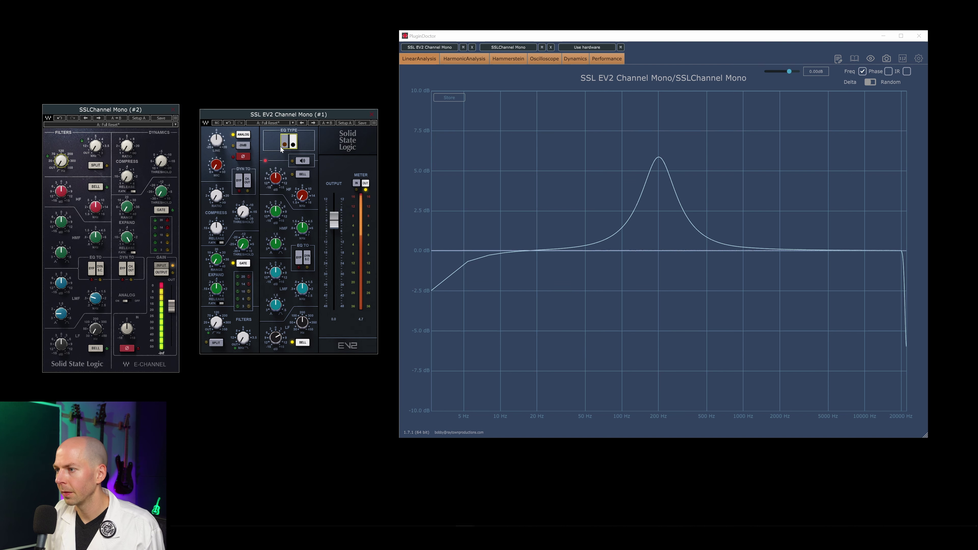
{"action": "left_click", "coordinate": [285, 144]}
{"action": "left_click", "coordinate": [295, 144]}
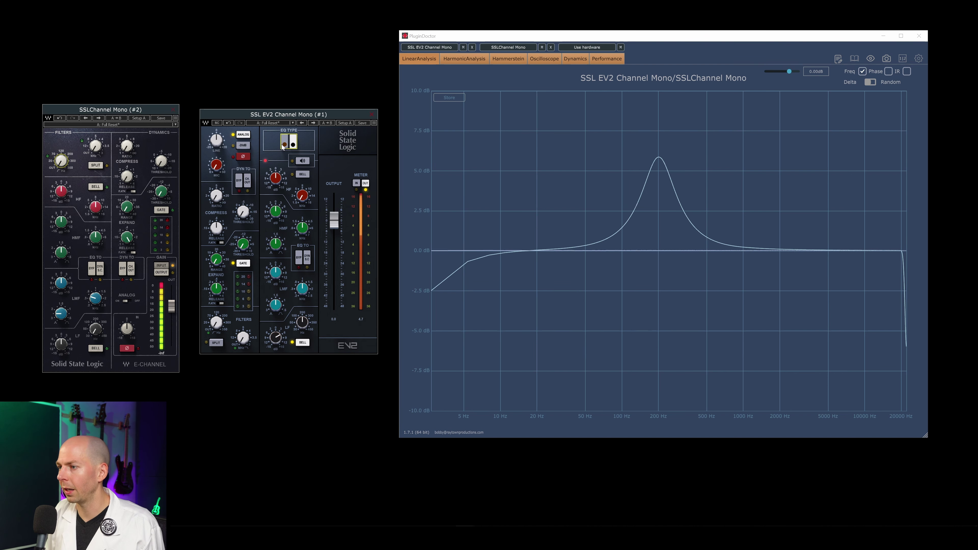
{"action": "left_click", "coordinate": [285, 145]}
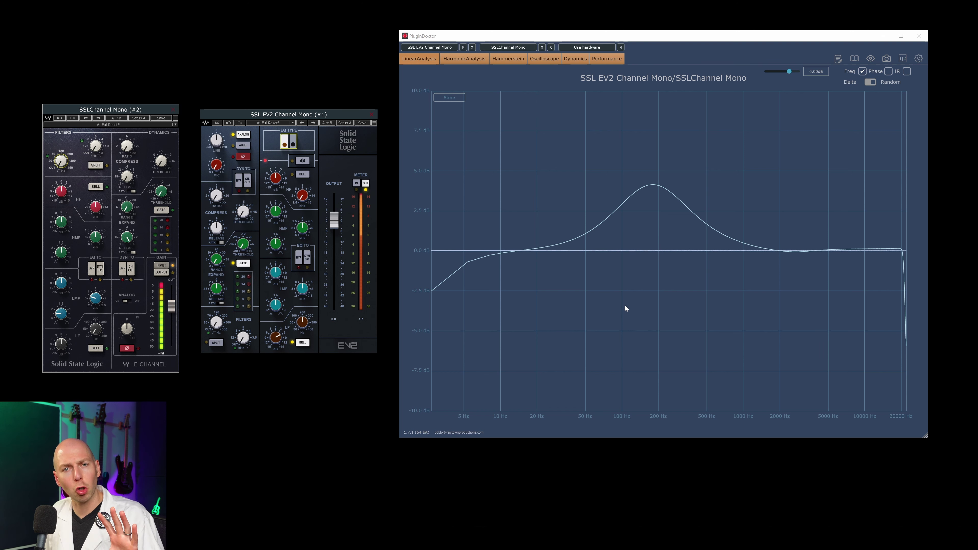
{"action": "left_click", "coordinate": [294, 145]}
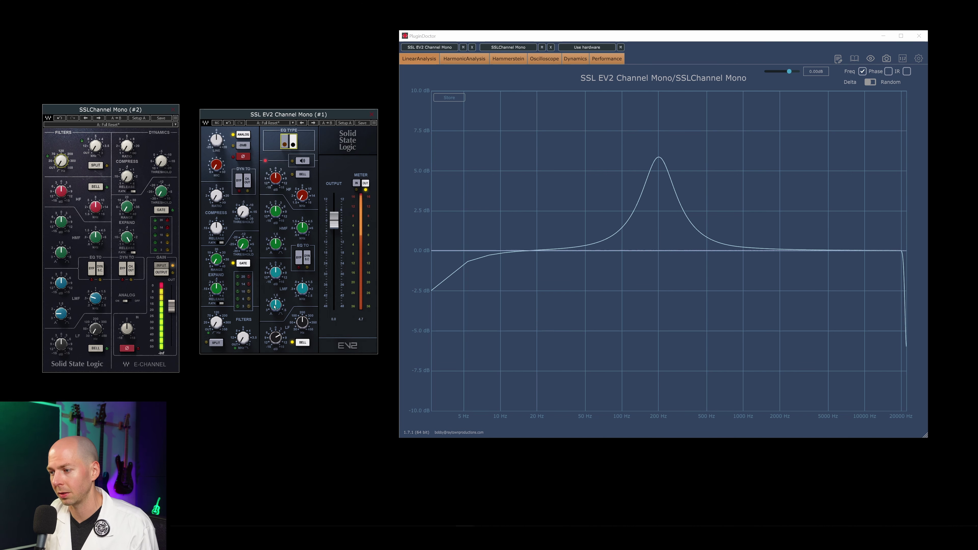
{"action": "left_click", "coordinate": [284, 143]}
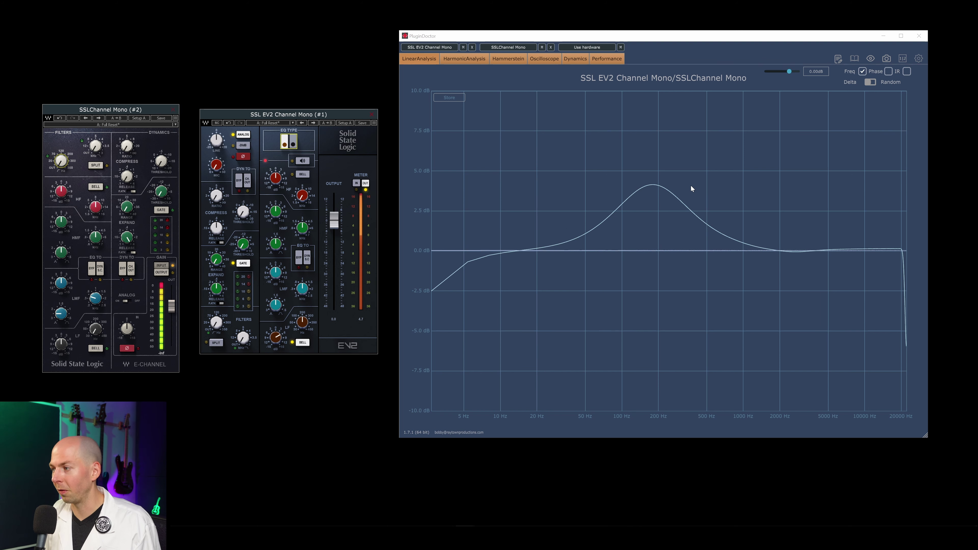
{"action": "left_click", "coordinate": [295, 144]}
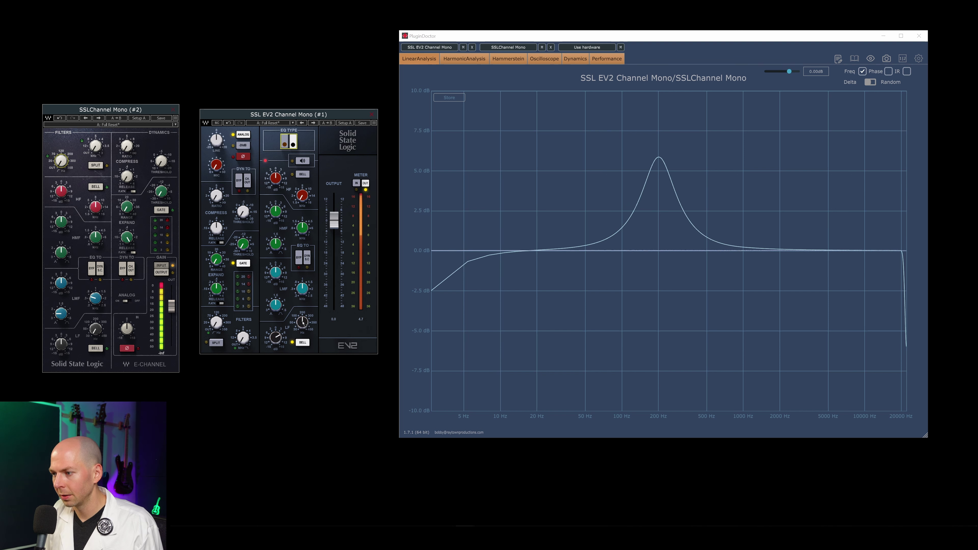
{"action": "mouse_move", "coordinate": [303, 323]}
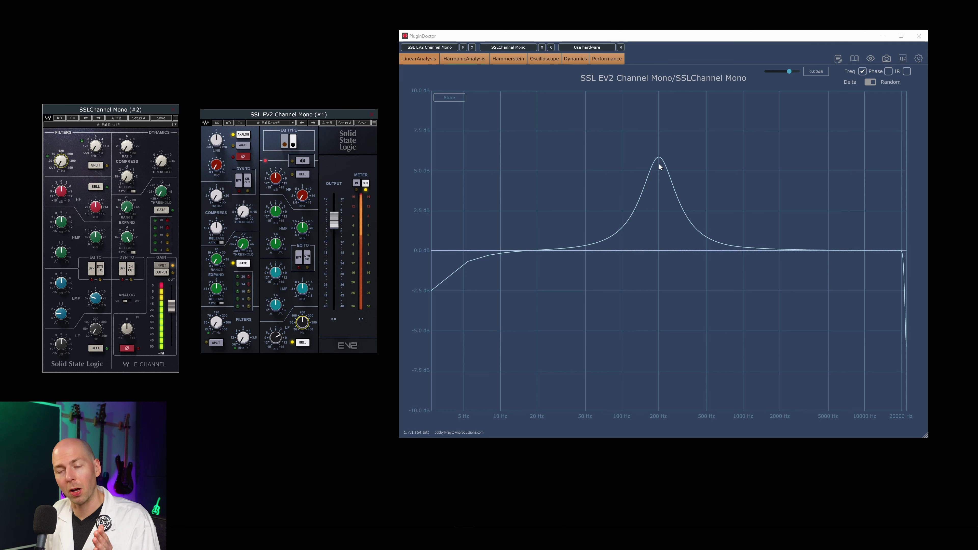
{"action": "left_click", "coordinate": [287, 143]}
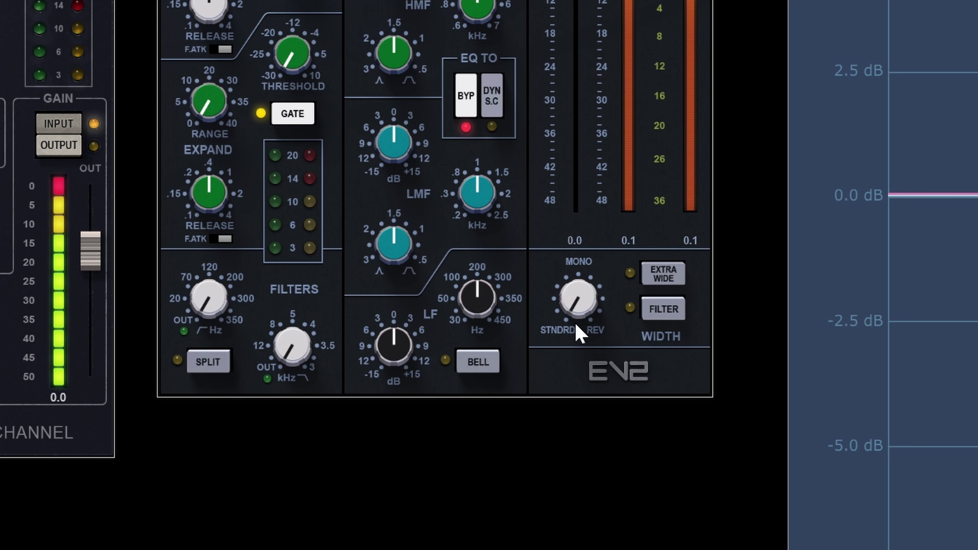
- Sweep the EV2 stereo width through 4, 0, 55 and 53, ending at 100
{"action": "left_click", "coordinate": [585, 320]}
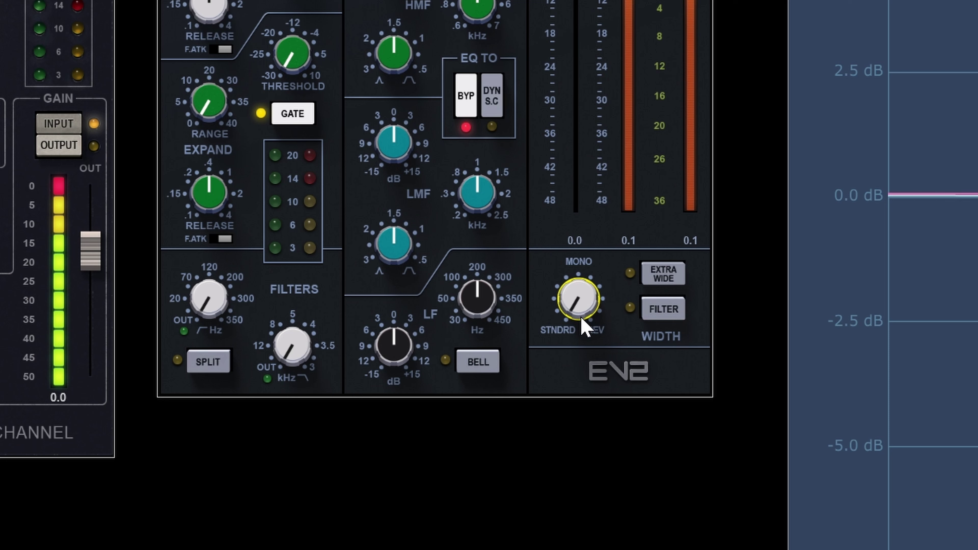
{"action": "left_click_drag", "start_coordinate": [584, 333], "coordinate": [591, 279]}
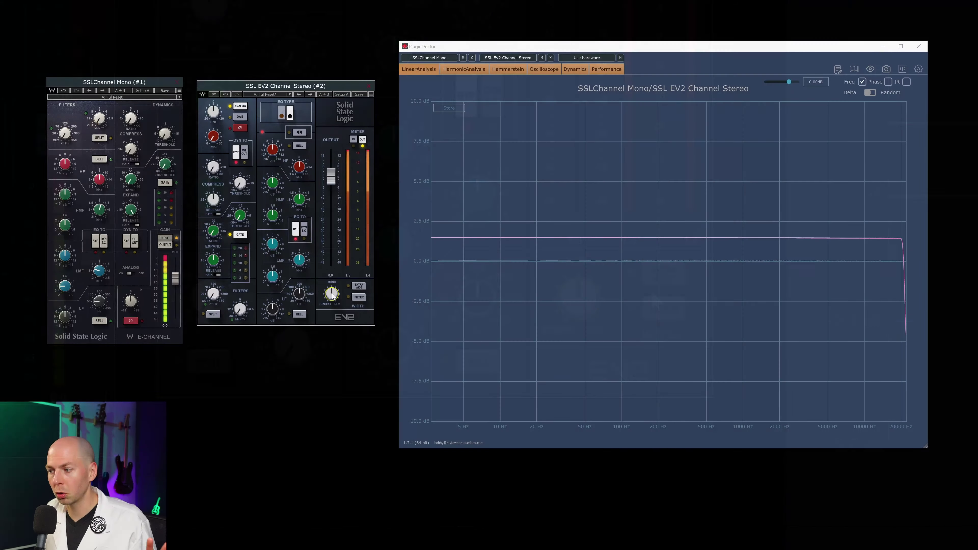
{"action": "left_click", "coordinate": [572, 296], "text": "alt"}
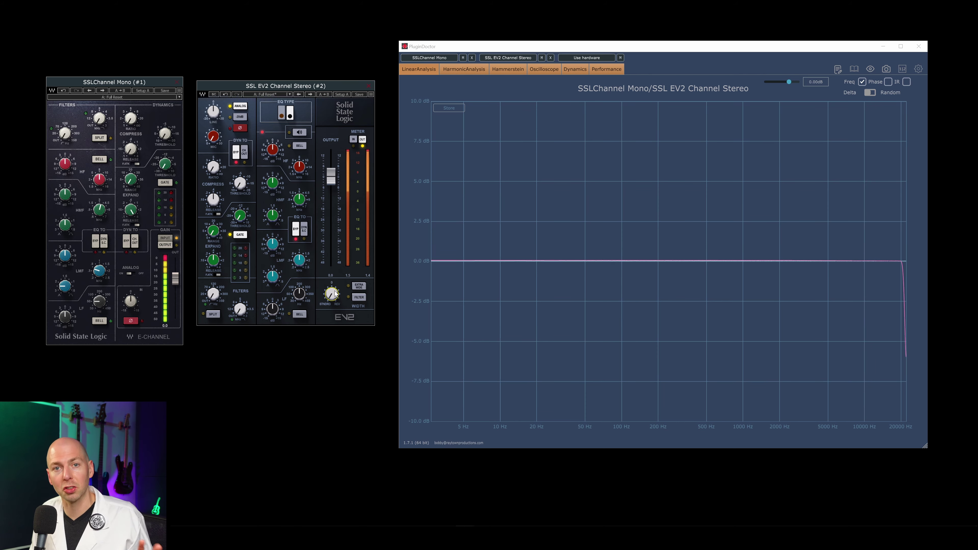
{"action": "left_click_drag", "start_coordinate": [335, 294], "coordinate": [335, 283]}
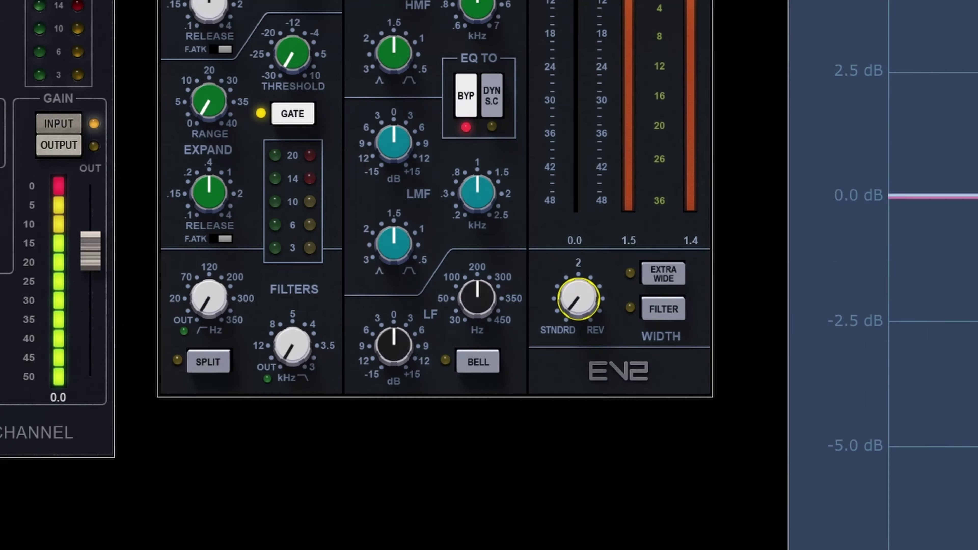
{"action": "left_click_drag", "start_coordinate": [578, 298], "coordinate": [578, 267]}
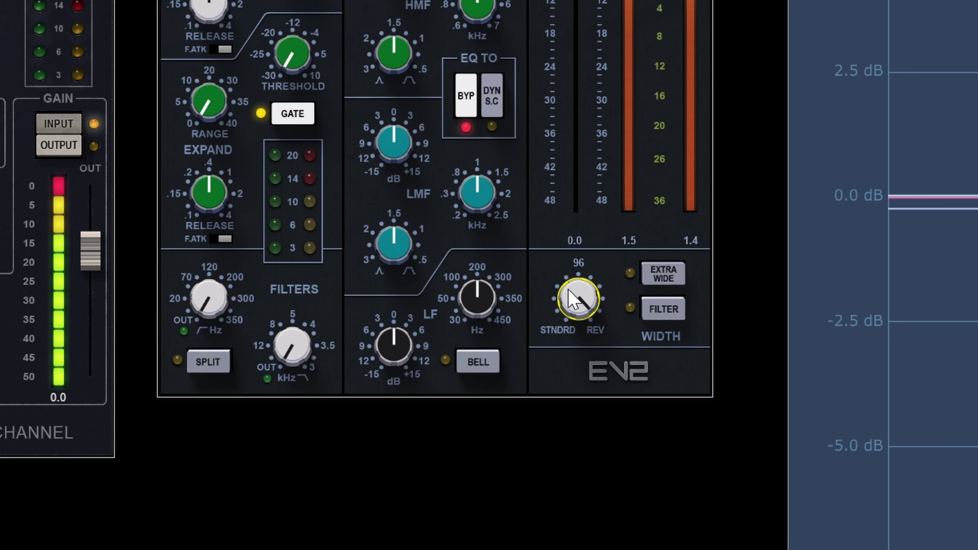
{"action": "left_click_drag", "start_coordinate": [580, 324], "coordinate": [580, 308]}
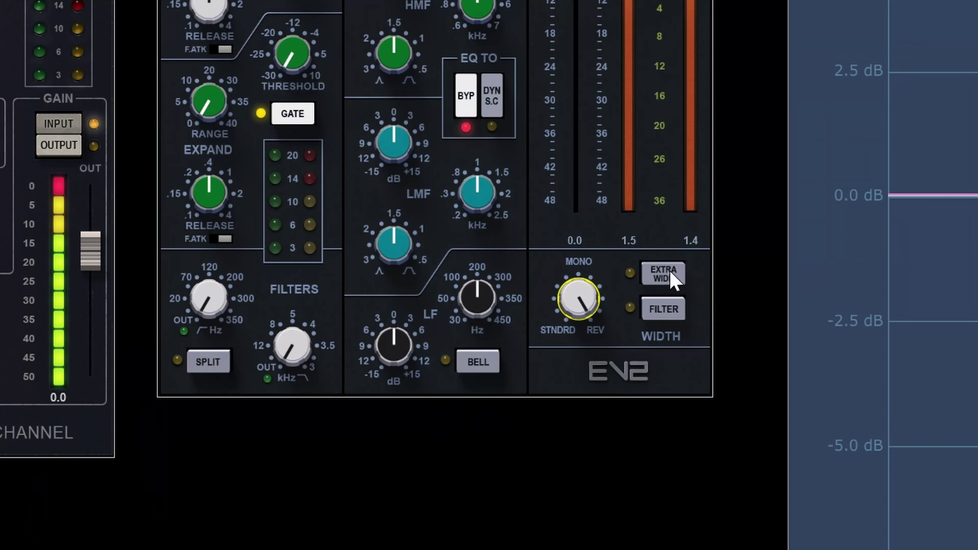
- Try EXTRA WIDE, then toggle the width FILTER off and back on, leaving it engaged
{"action": "left_click", "coordinate": [675, 274]}
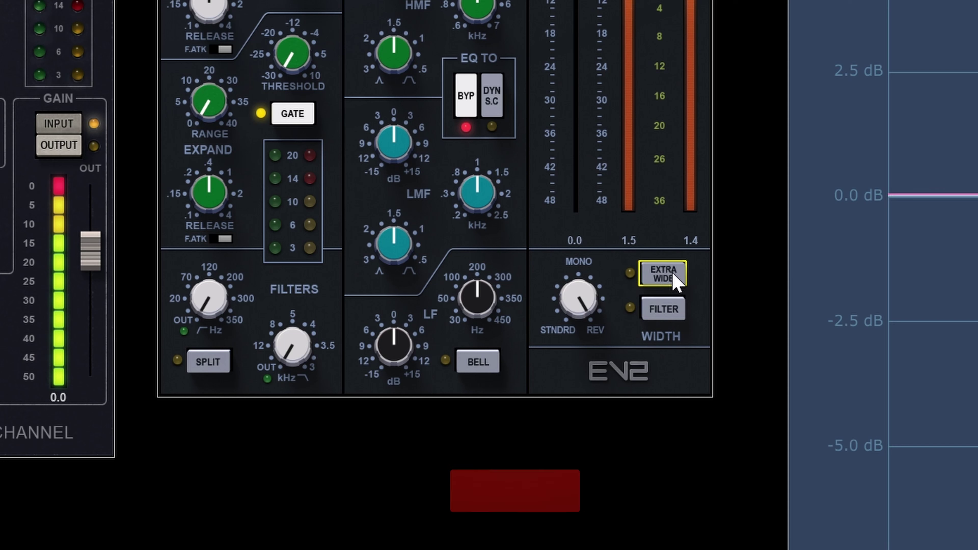
{"action": "left_click", "coordinate": [664, 309]}
{"action": "left_click", "coordinate": [663, 309]}
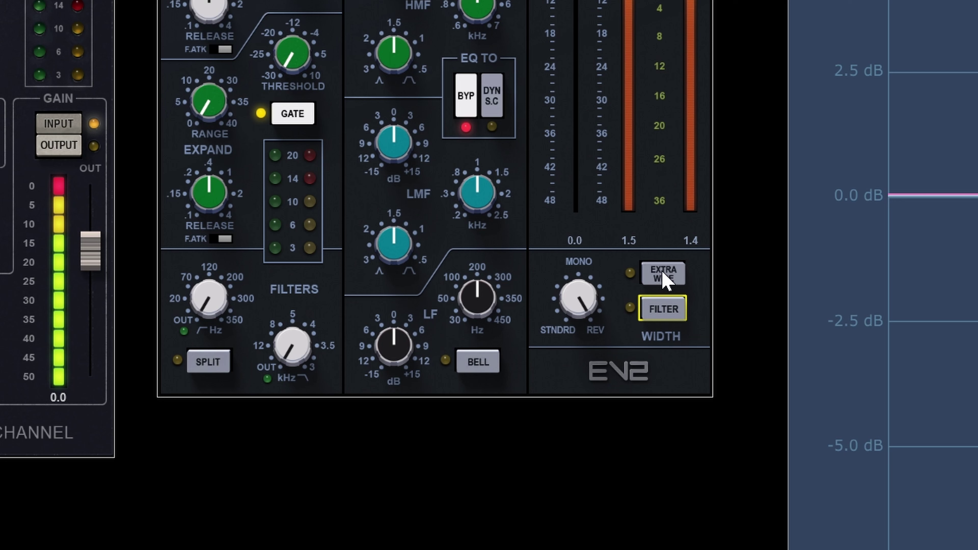
{"action": "left_click", "coordinate": [663, 311]}
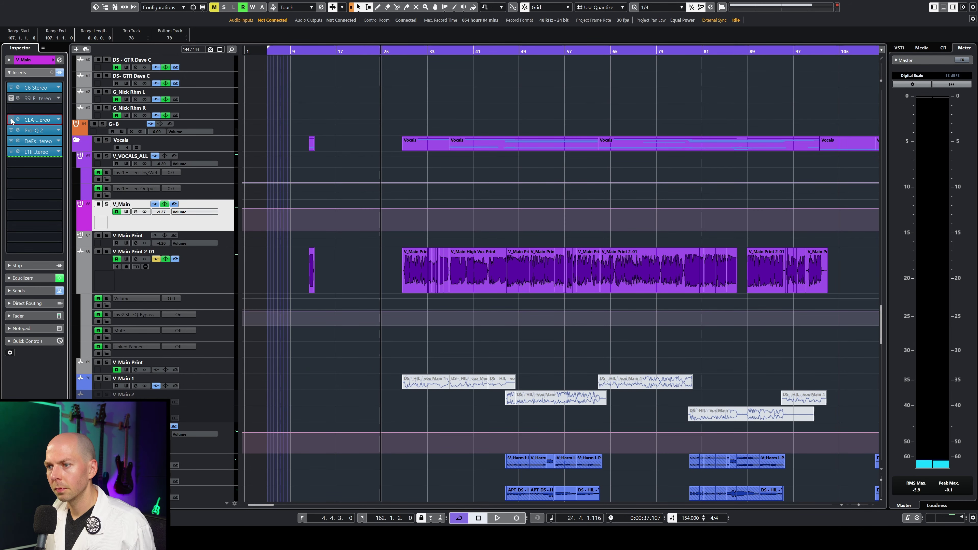
- Play the song while selecting the G_Nick Rhm R guitar and G+B bus tracks, then stop
{"action": "key", "text": "space"}
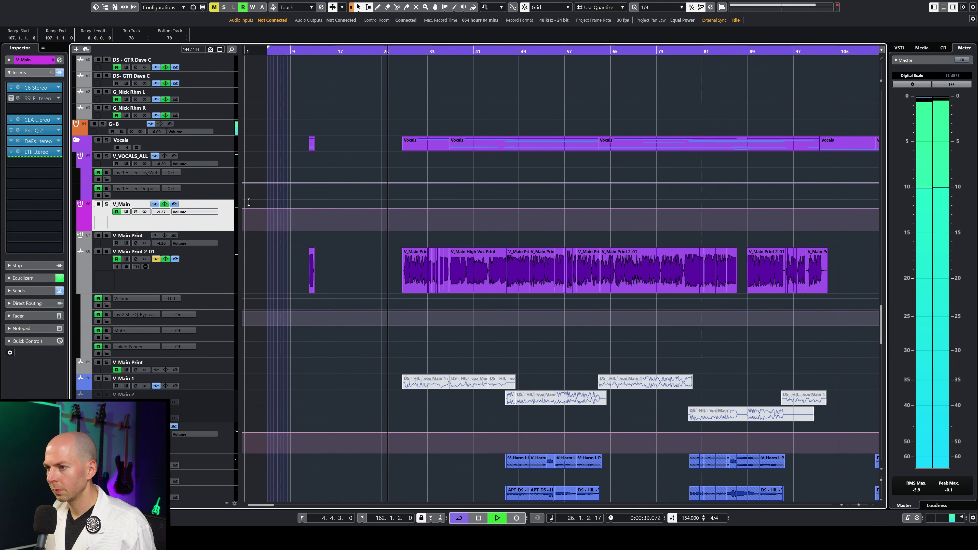
{"action": "left_click", "coordinate": [217, 109]}
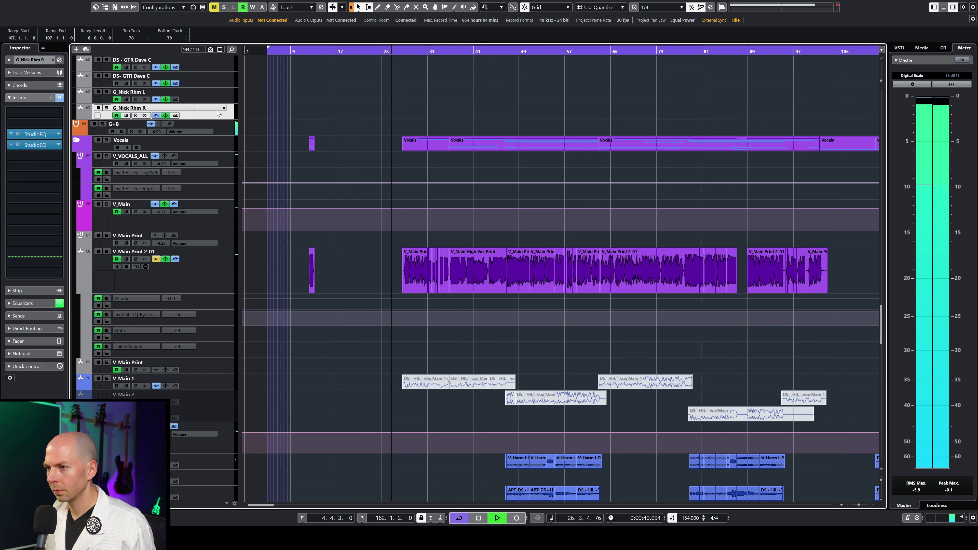
{"action": "left_click", "coordinate": [217, 128]}
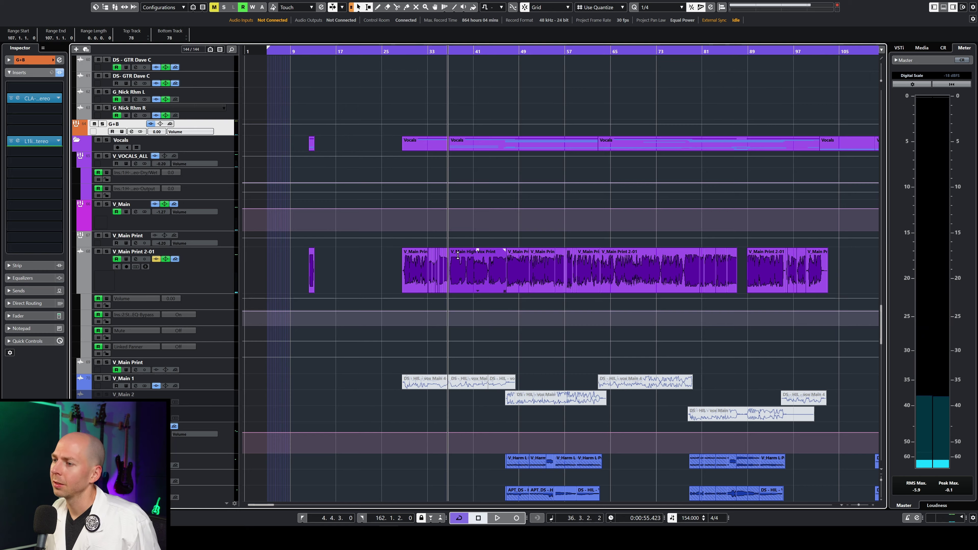
{"action": "key", "text": "space"}
{"action": "scroll", "coordinate": [459, 254], "scroll_direction": "up", "scroll_amount": 15}
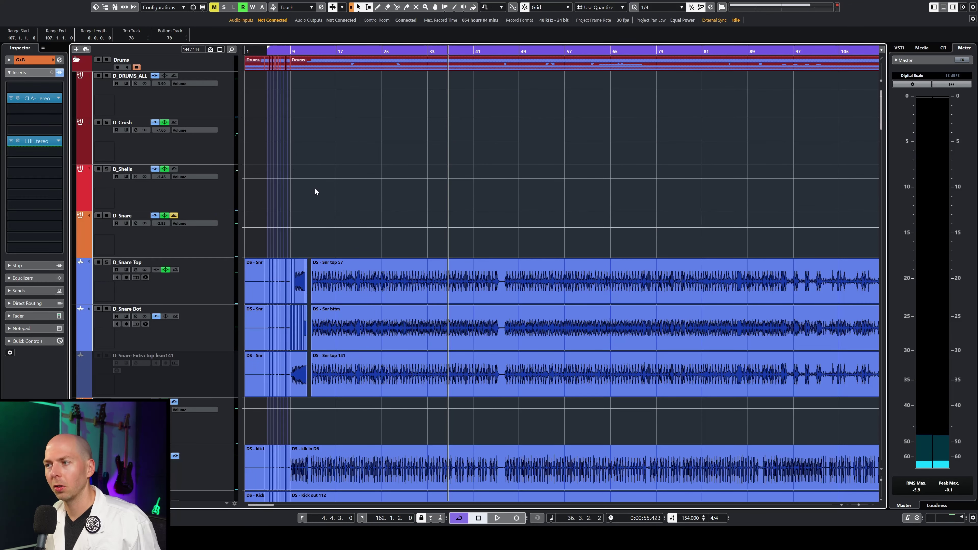
- On D_DRUMS_ALL, bypass the Pro-C 2 insert, then activate and open the SSL EV2 insert
{"action": "left_click", "coordinate": [215, 105]}
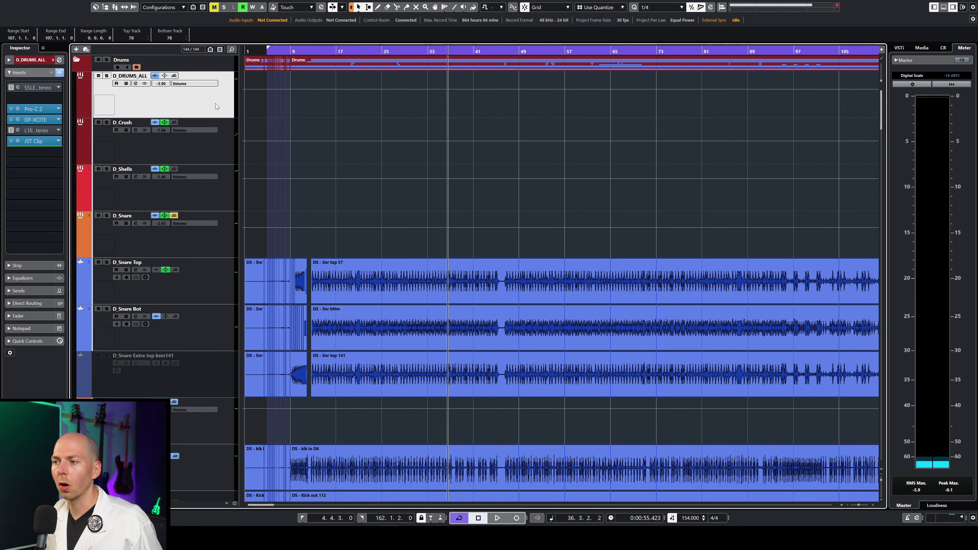
{"action": "left_click", "coordinate": [12, 109]}
{"action": "left_click", "coordinate": [11, 90]}
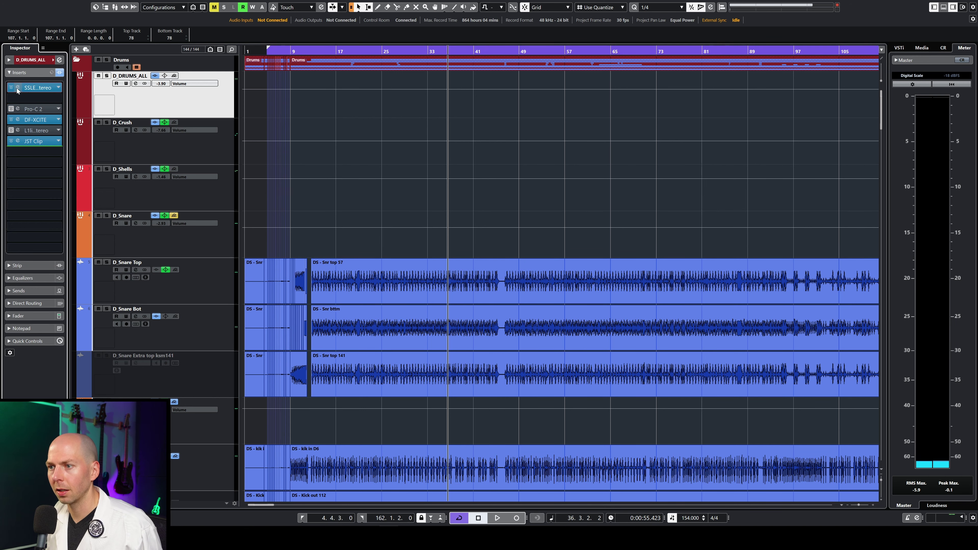
{"action": "left_click", "coordinate": [17, 89]}
- Move the drum bus EV2 window aside and audition the soloed drums from bar 13
{"action": "left_click", "coordinate": [220, 147]}
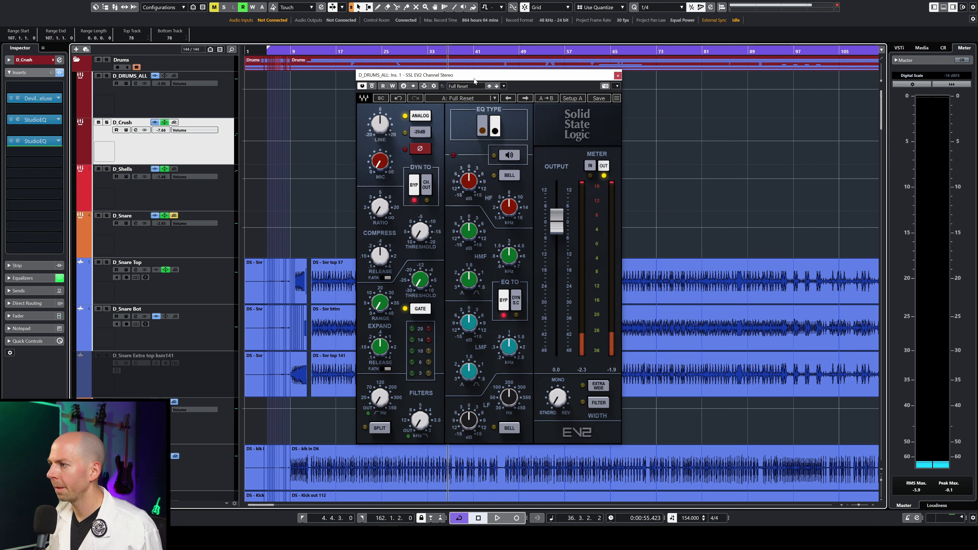
{"action": "left_click_drag", "start_coordinate": [475, 80], "coordinate": [685, 68]}
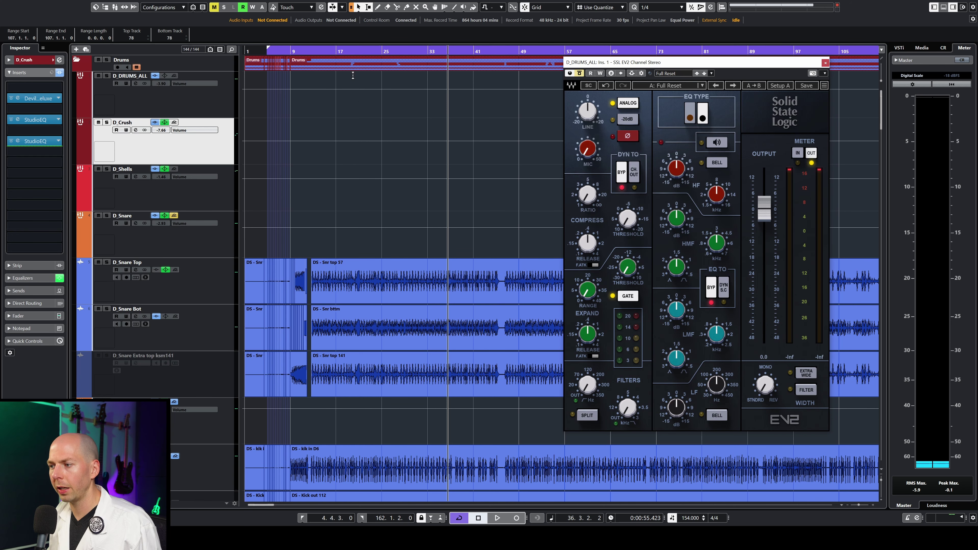
{"action": "left_click", "coordinate": [294, 51]}
{"action": "key", "text": "space"}
{"action": "left_click", "coordinate": [541, 99]}
{"action": "key", "text": "s"}
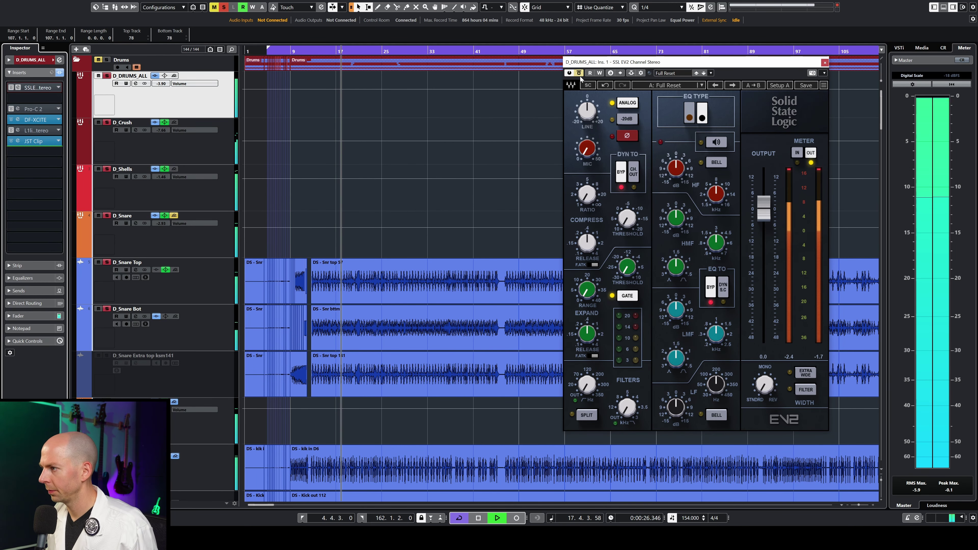
{"action": "key", "text": "space"}
{"action": "left_click", "coordinate": [329, 394]}
{"action": "scroll", "coordinate": [329, 394], "scroll_direction": "down", "scroll_amount": 8}
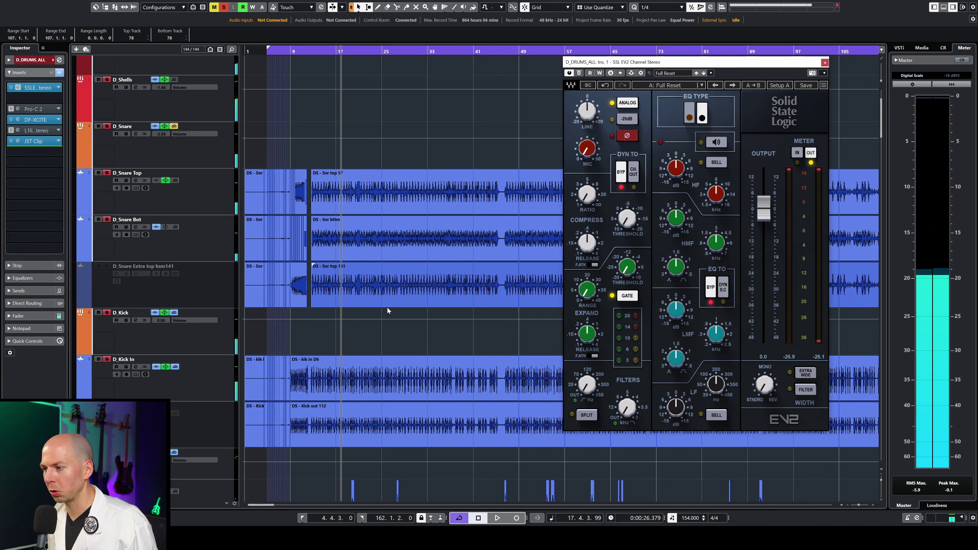
{"action": "scroll", "coordinate": [427, 265], "scroll_direction": "up", "scroll_amount": 6}
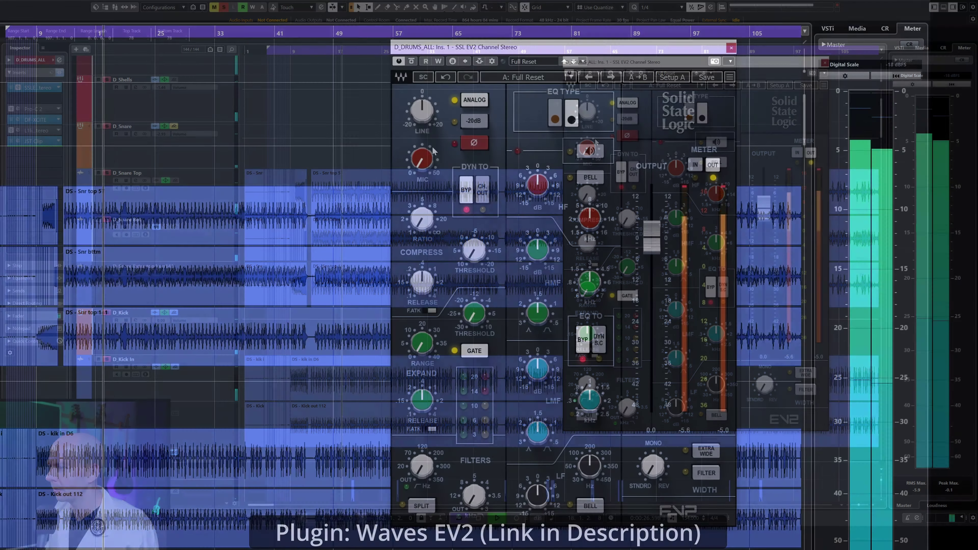
- Raise the EV2 MIC gain, trim LINE slightly down, then stop playback
{"action": "left_click_drag", "start_coordinate": [587, 148], "coordinate": [587, 146]}
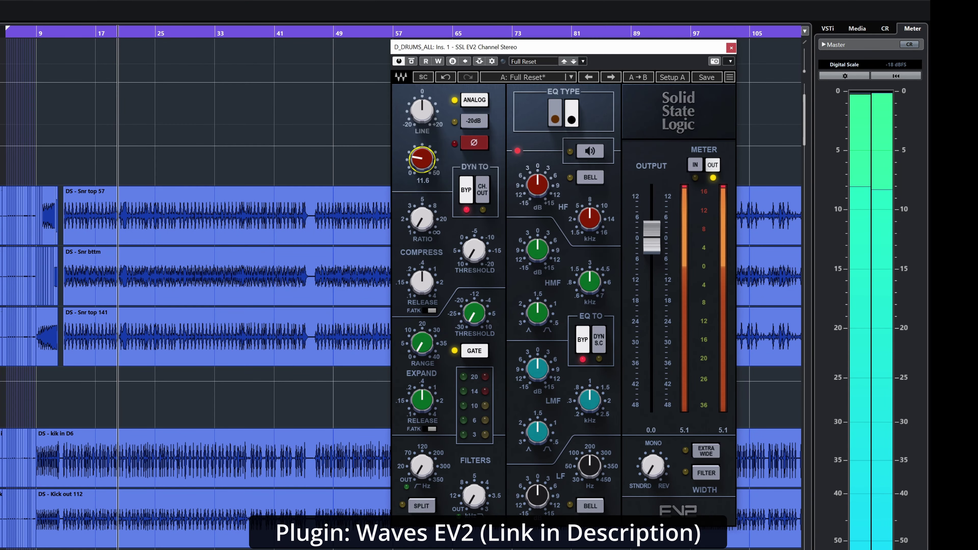
{"action": "left_click_drag", "start_coordinate": [422, 159], "coordinate": [422, 147]}
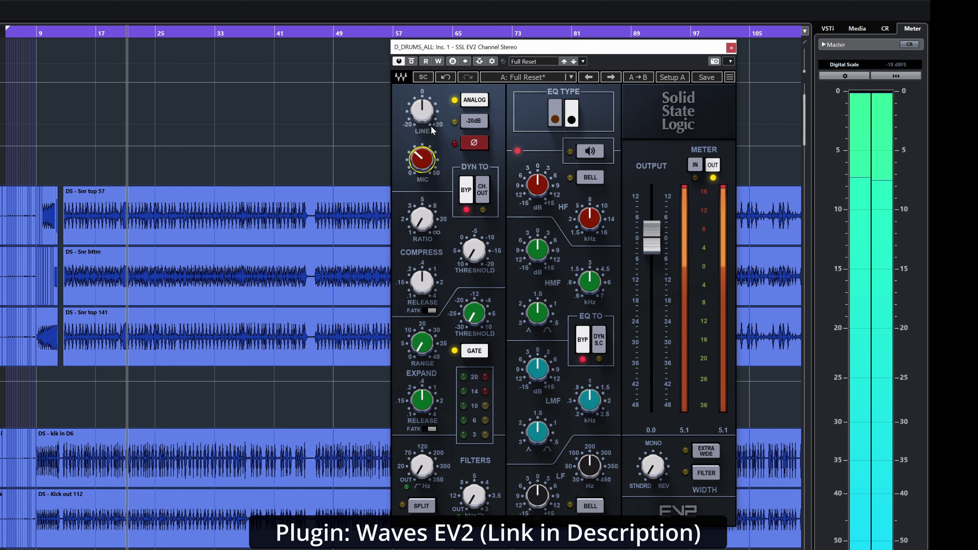
{"action": "left_click_drag", "start_coordinate": [422, 111], "coordinate": [422, 128]}
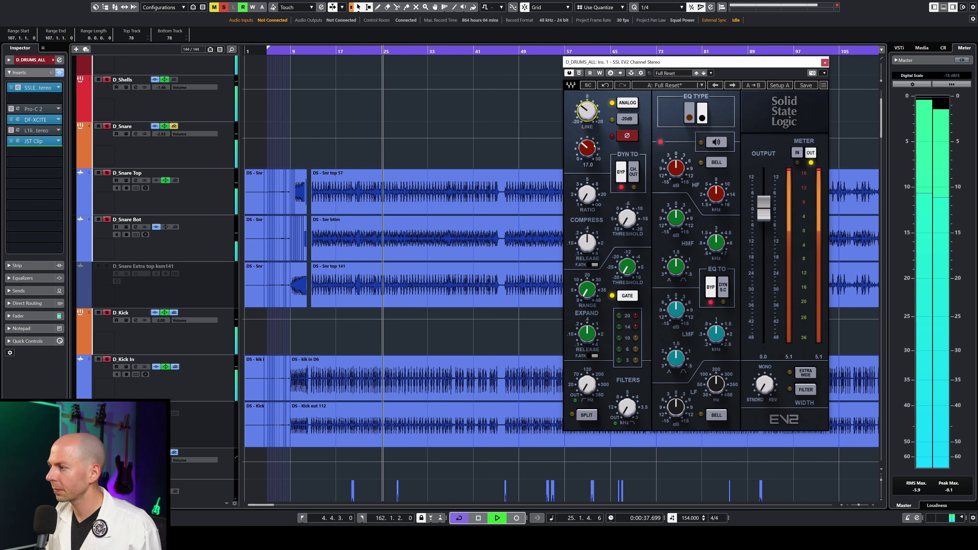
{"action": "key", "text": "space"}
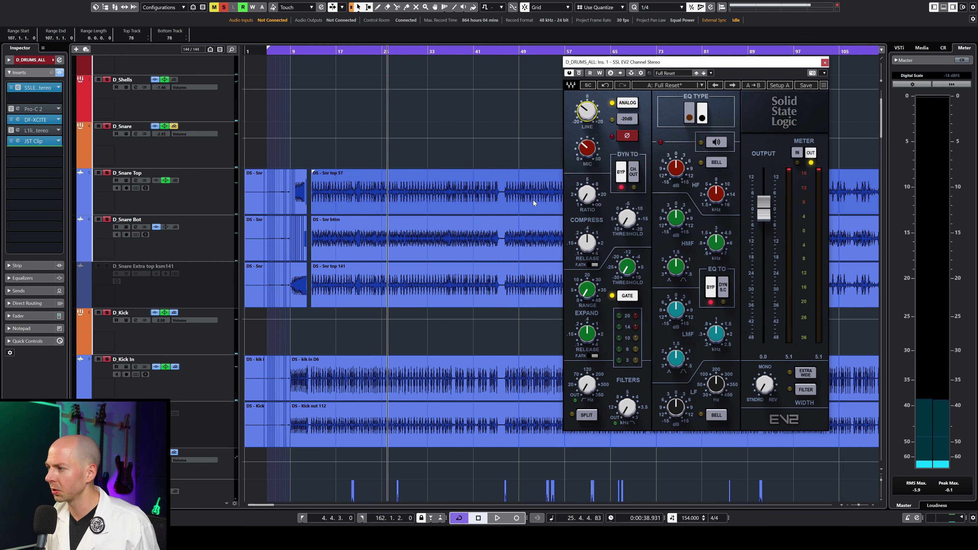
{"action": "scroll", "coordinate": [182, 146], "scroll_direction": "up", "scroll_amount": 2}
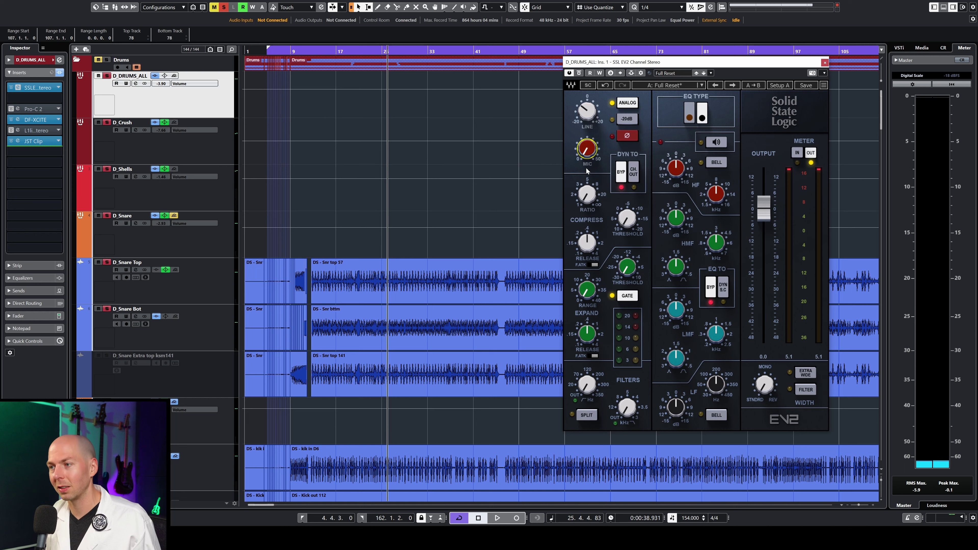
{"action": "scroll", "coordinate": [337, 312], "scroll_direction": "down", "scroll_amount": 8}
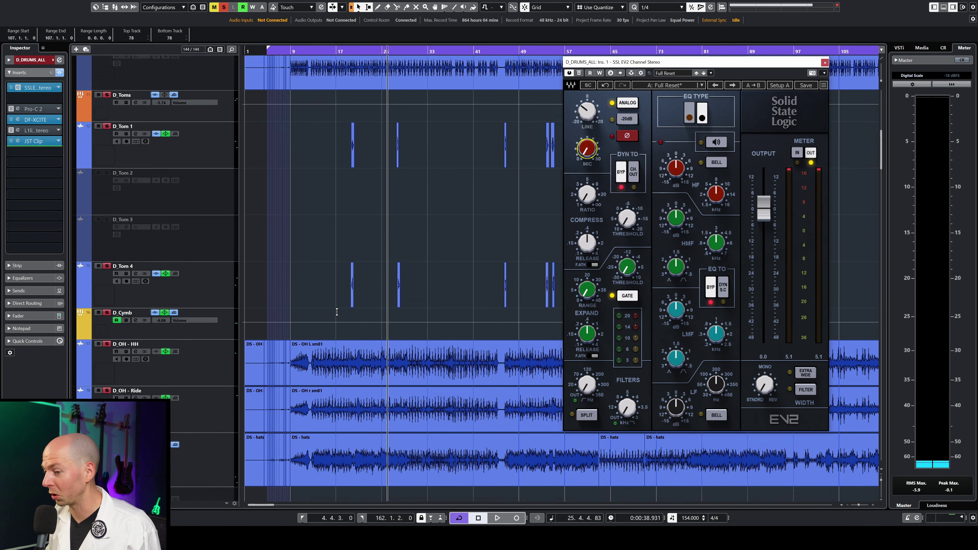
- Add an SSL EV2 to the D_Room track, clear all solos, and start playback
{"action": "scroll", "coordinate": [316, 324], "scroll_direction": "down", "scroll_amount": 6}
{"action": "left_click", "coordinate": [227, 337]}
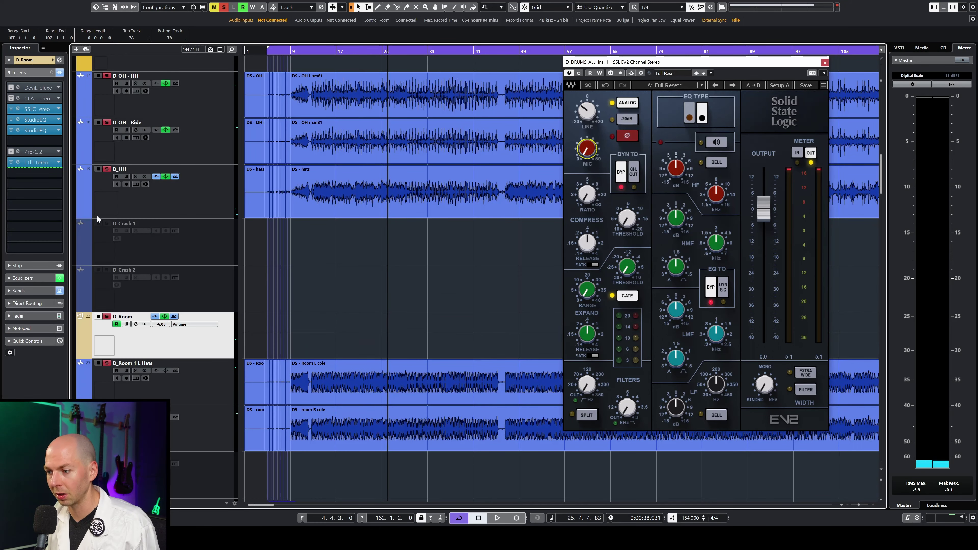
{"action": "left_click_drag", "start_coordinate": [6, 115], "coordinate": [35, 141]}
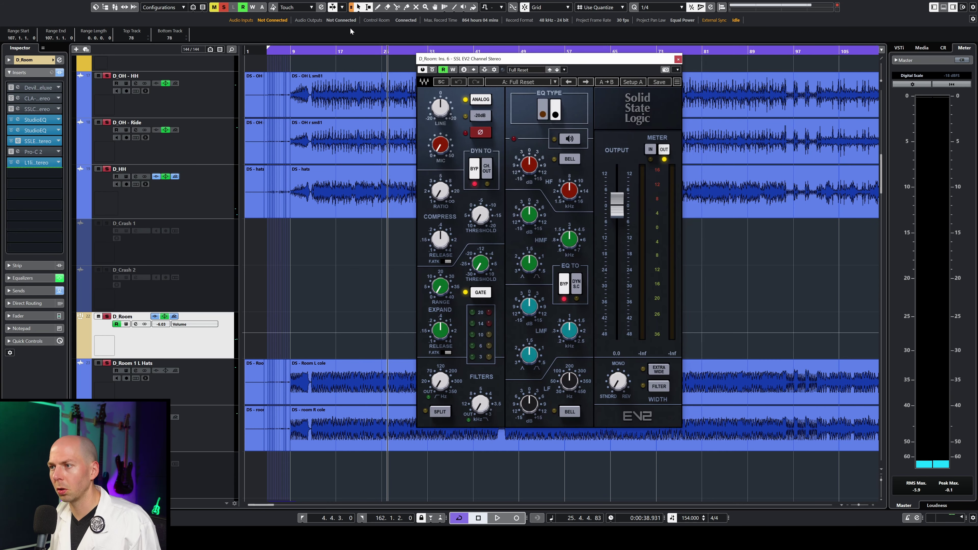
{"action": "left_click", "coordinate": [225, 8]}
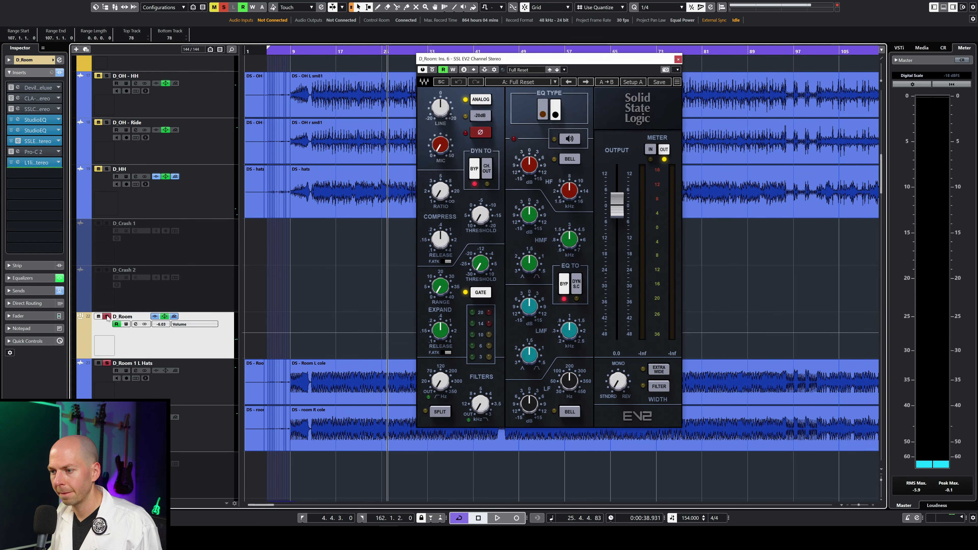
{"action": "key", "text": "space"}
- Turn the D_Room EV2 mic gain up to about 28.4
{"action": "left_click", "coordinate": [440, 107]}
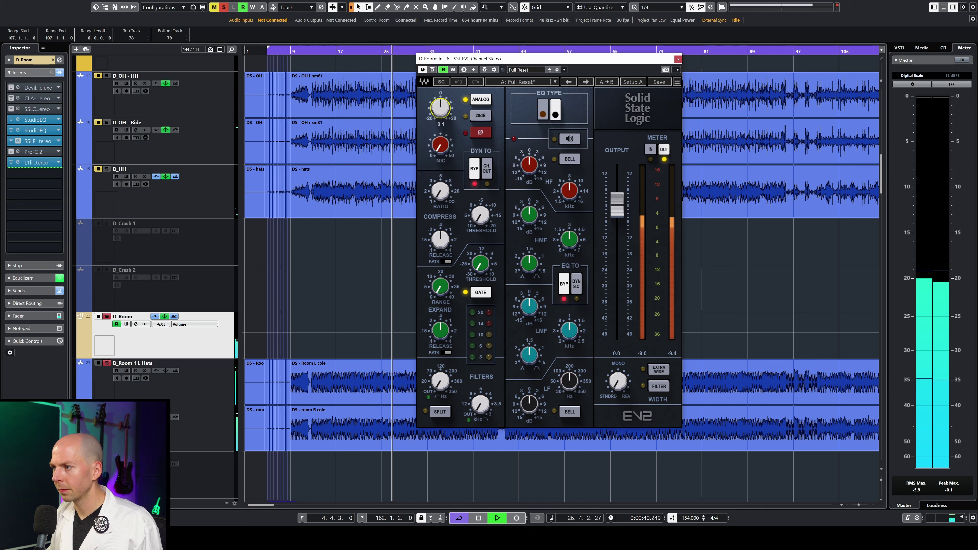
{"action": "mouse_move", "coordinate": [440, 146]}
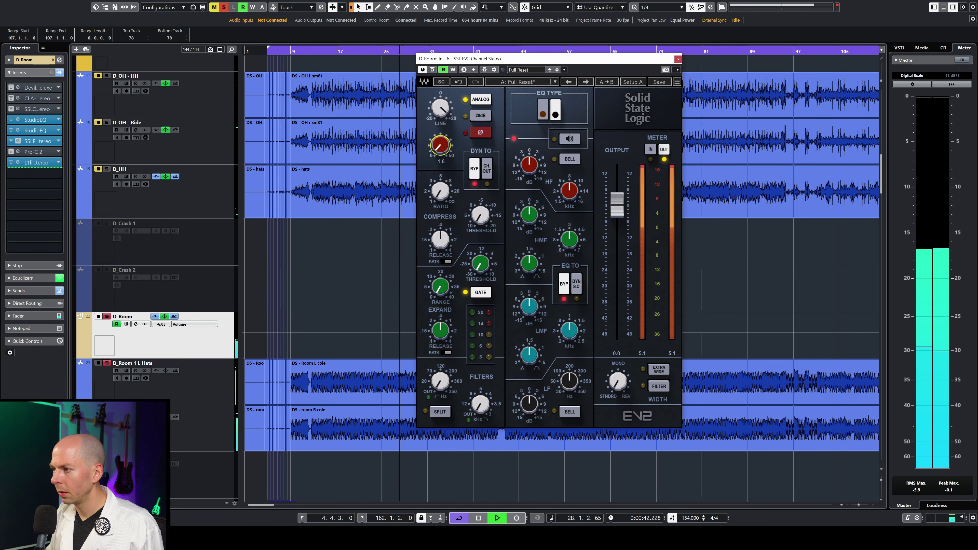
{"action": "left_click_drag", "start_coordinate": [440, 145], "coordinate": [445, 138]}
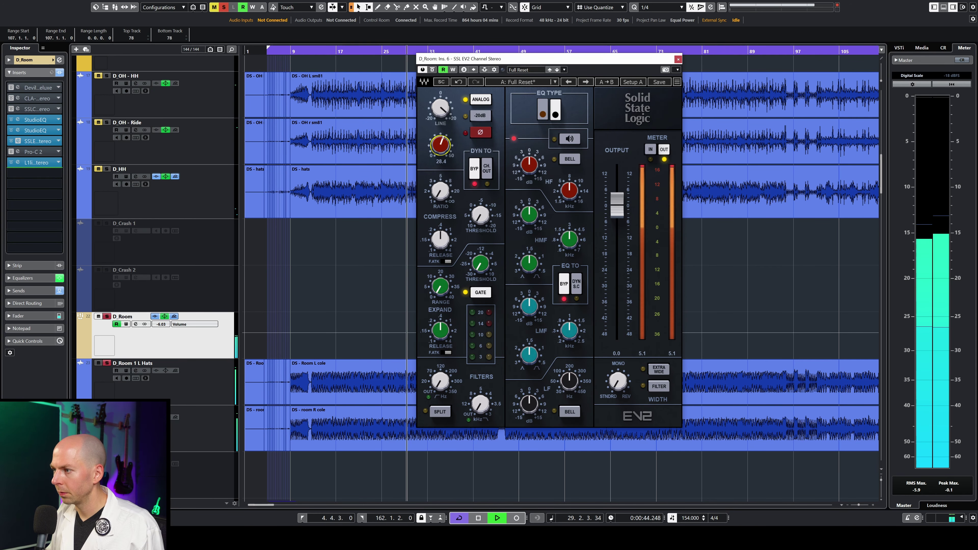
{"action": "mouse_move", "coordinate": [439, 126]}
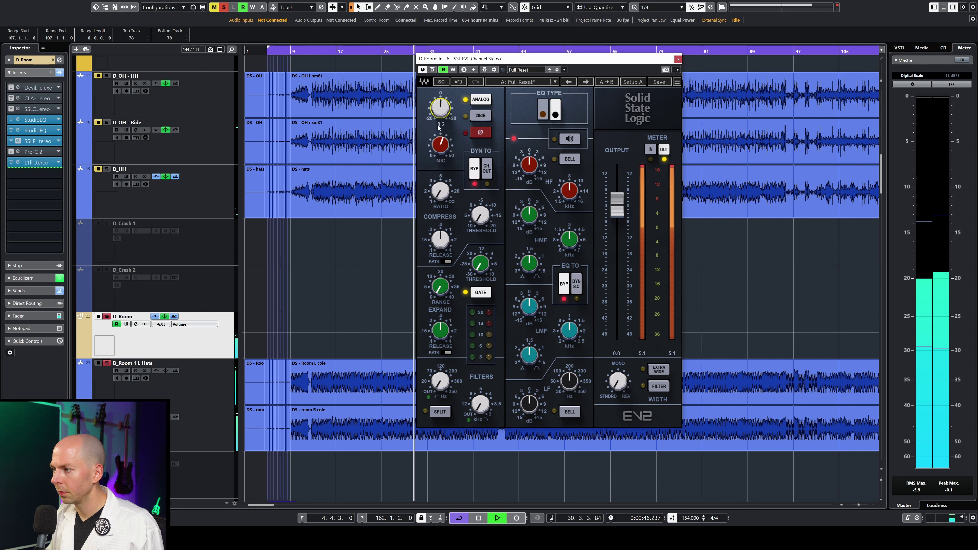
{"action": "left_click_drag", "start_coordinate": [443, 139], "coordinate": [444, 133]}
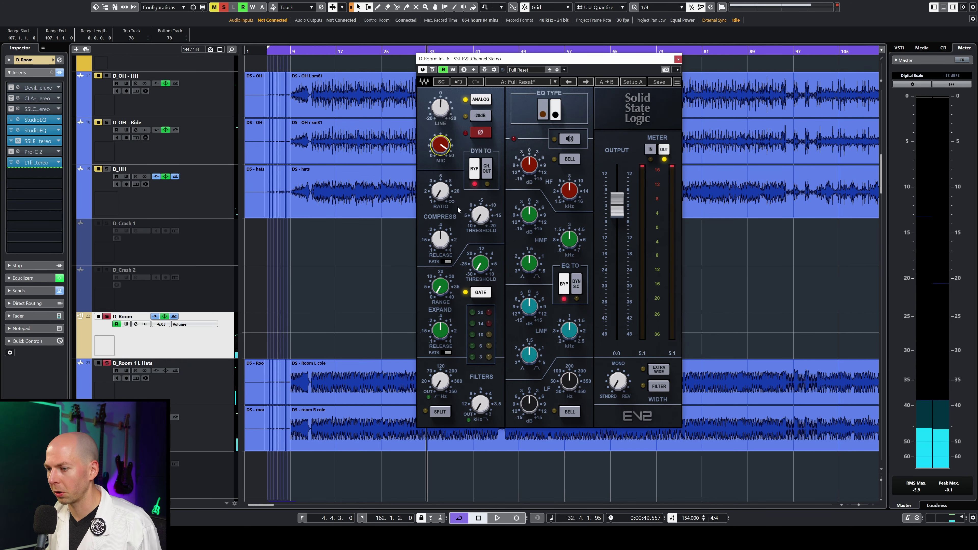
- Set compression ratio 2.3 and threshold 8.9, engage the -20dB pad, and raise mic gain to 45.2
{"action": "mouse_move", "coordinate": [450, 196]}
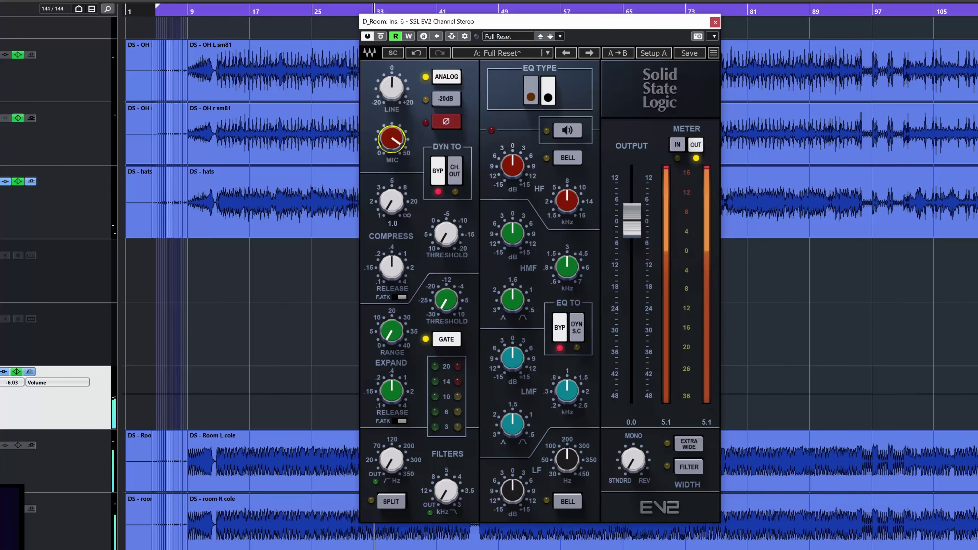
{"action": "left_click_drag", "start_coordinate": [391, 201], "coordinate": [392, 191]}
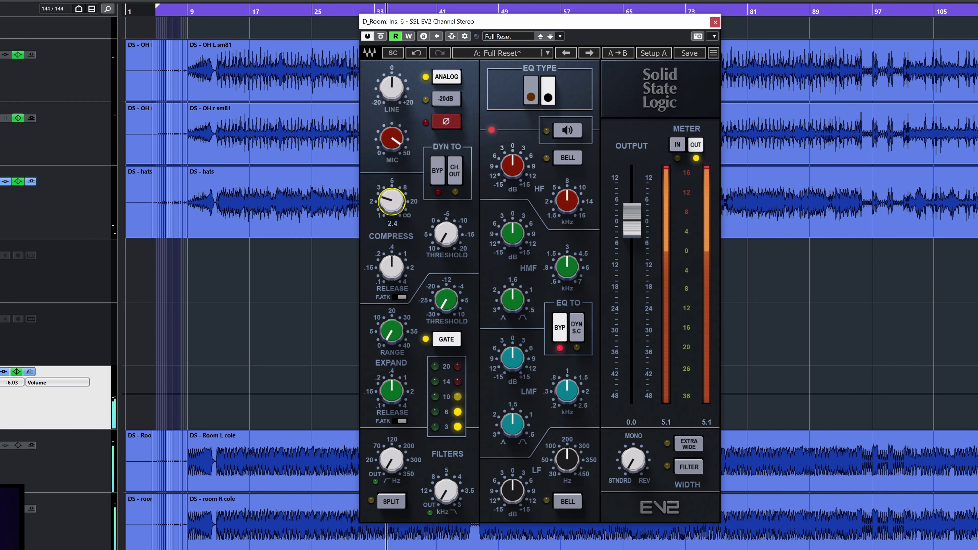
{"action": "left_click_drag", "start_coordinate": [440, 232], "coordinate": [440, 227]}
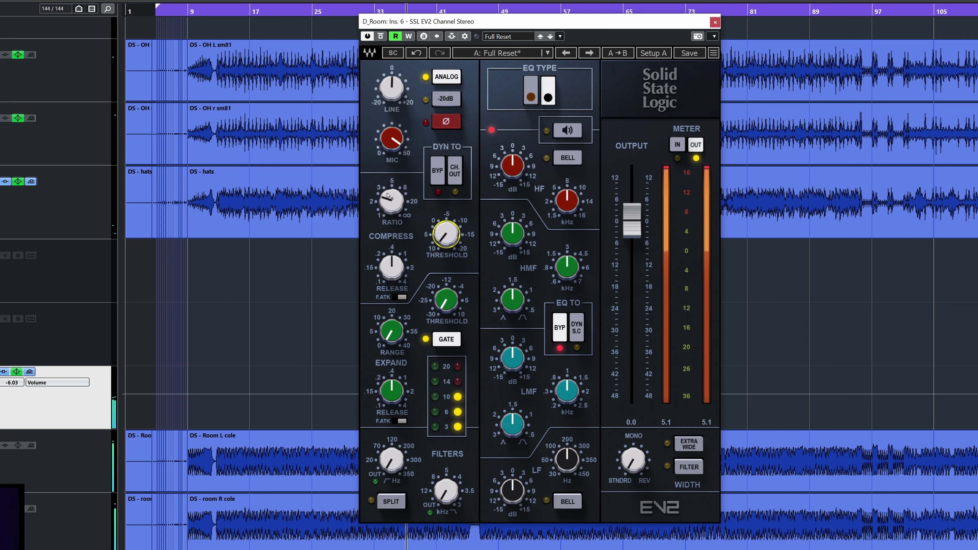
{"action": "left_click_drag", "start_coordinate": [387, 197], "coordinate": [387, 199]}
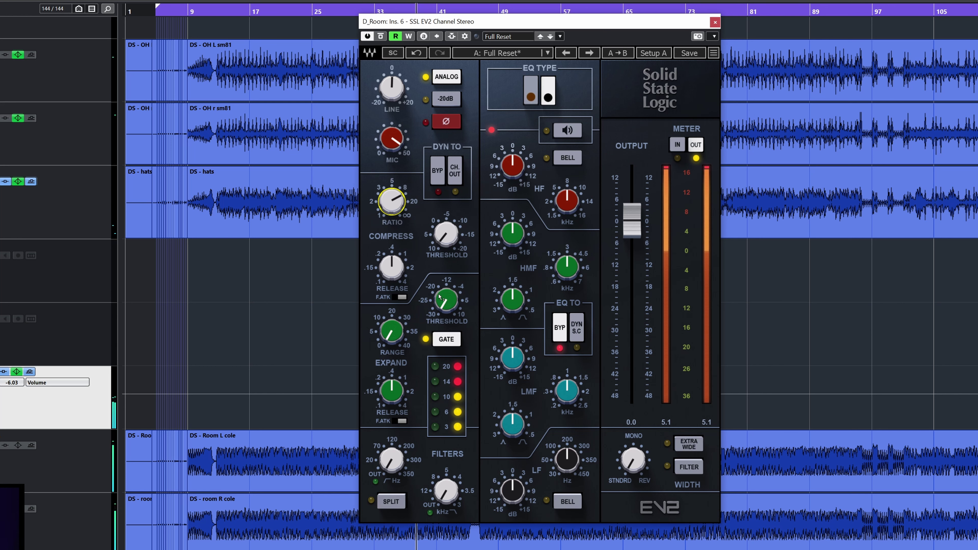
{"action": "left_click_drag", "start_coordinate": [446, 234], "coordinate": [445, 235]}
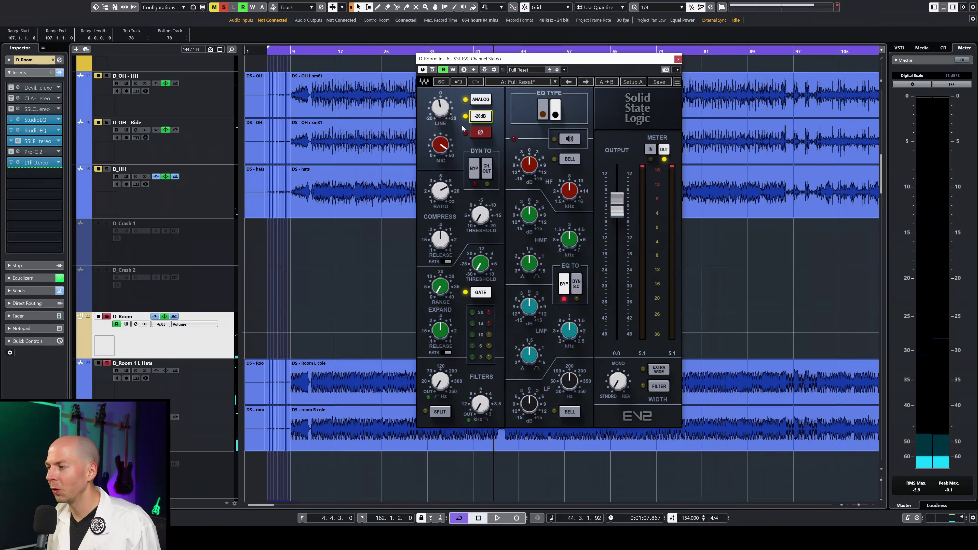
{"action": "left_click", "coordinate": [455, 98]}
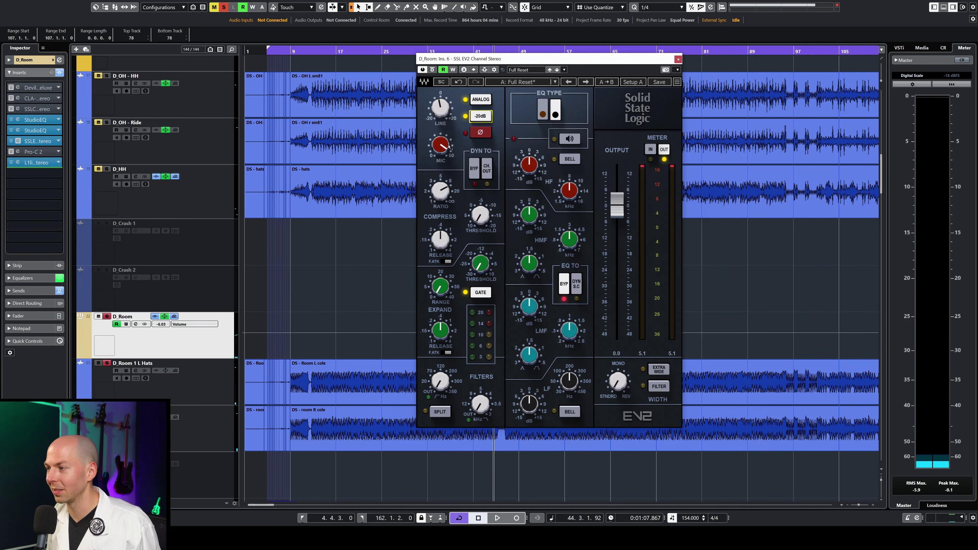
{"action": "left_click_drag", "start_coordinate": [441, 145], "coordinate": [441, 147]}
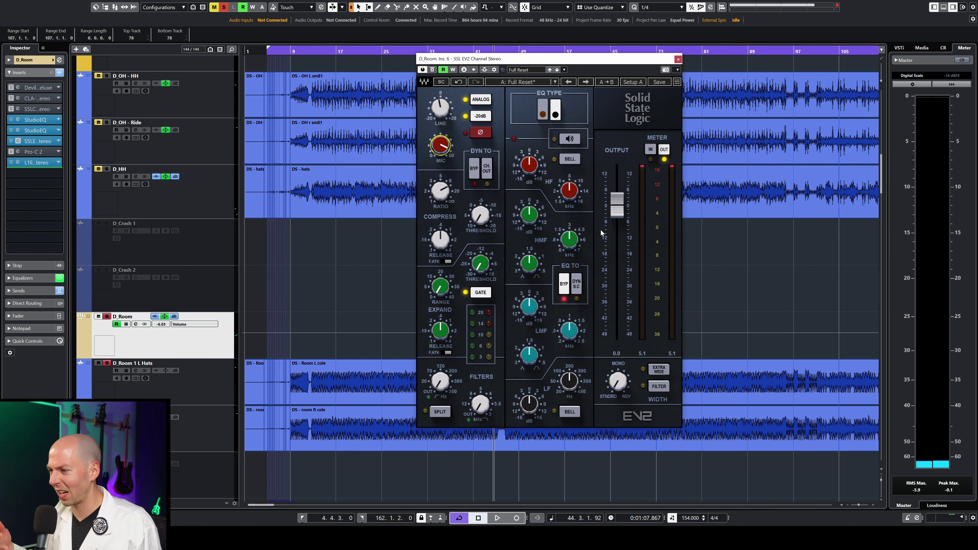
- Set the high-pass to 89.5 Hz and low-pass near 9.8 kHz, then bypass the EV2 to compare
{"action": "key", "text": "space"}
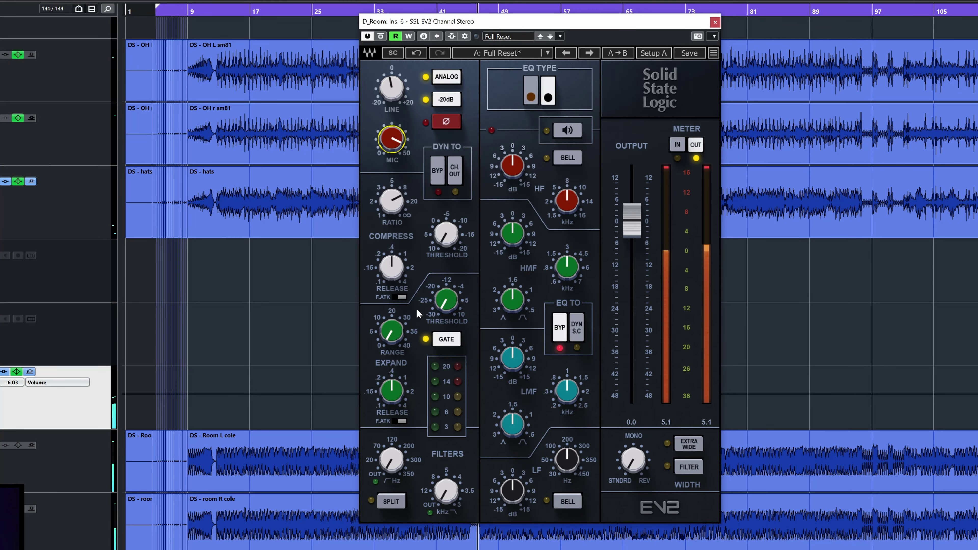
{"action": "left_click_drag", "start_coordinate": [389, 469], "coordinate": [389, 451]}
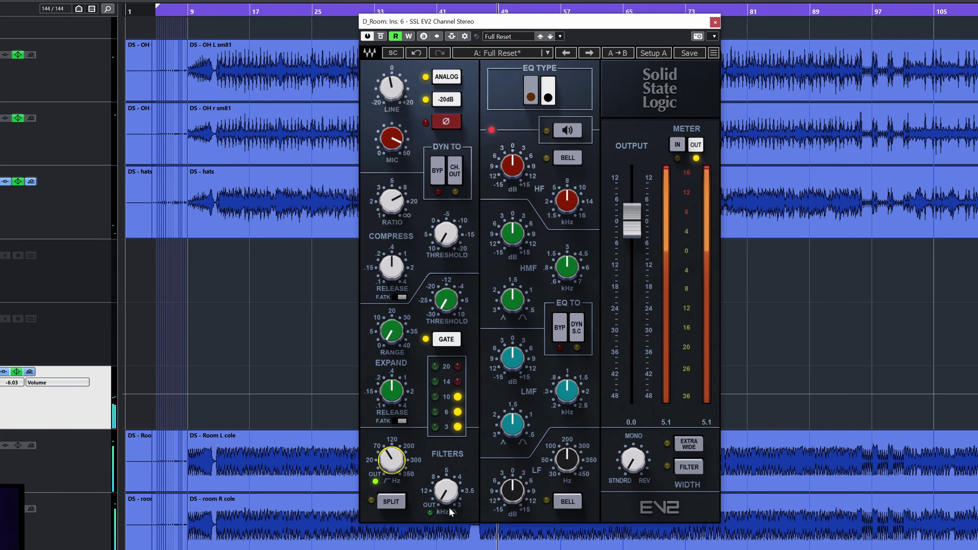
{"action": "left_click_drag", "start_coordinate": [451, 512], "coordinate": [451, 524]}
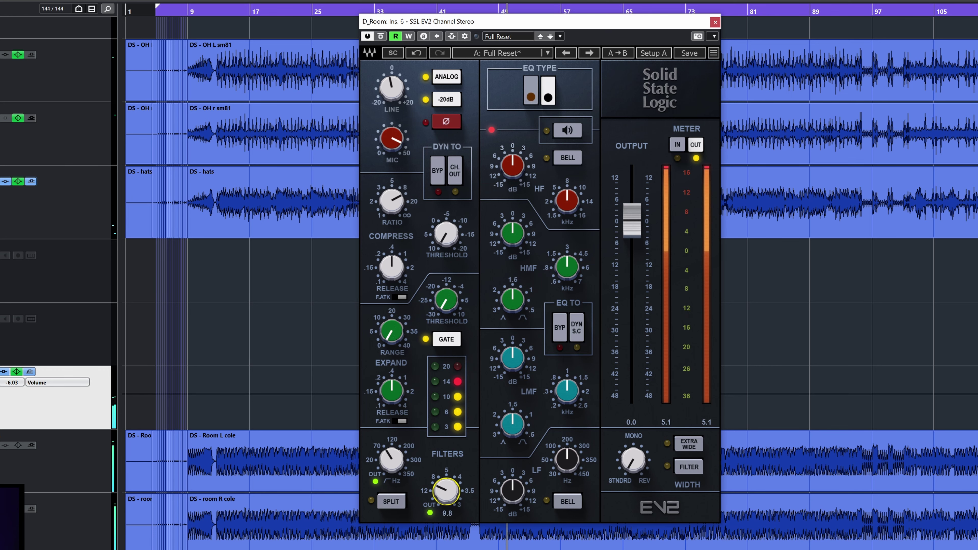
{"action": "left_click", "coordinate": [381, 36]}
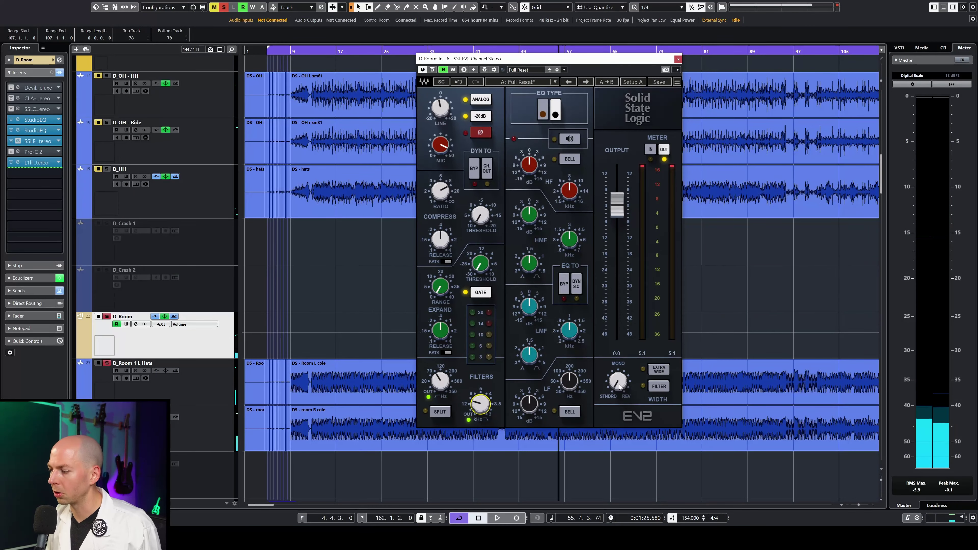
- Push the D_Room EV2 stereo width up to 60
{"action": "mouse_move", "coordinate": [616, 387]}
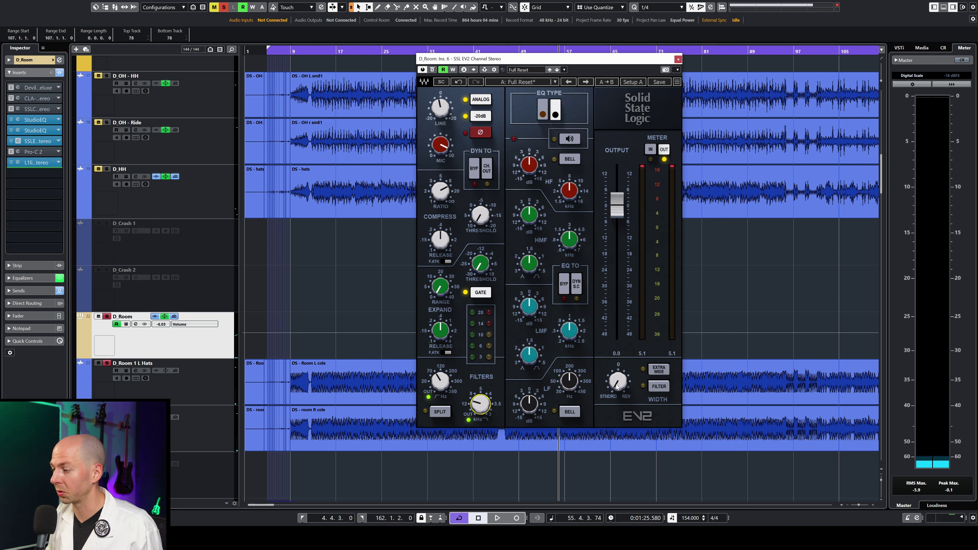
{"action": "left_click_drag", "start_coordinate": [617, 386], "coordinate": [616, 380]}
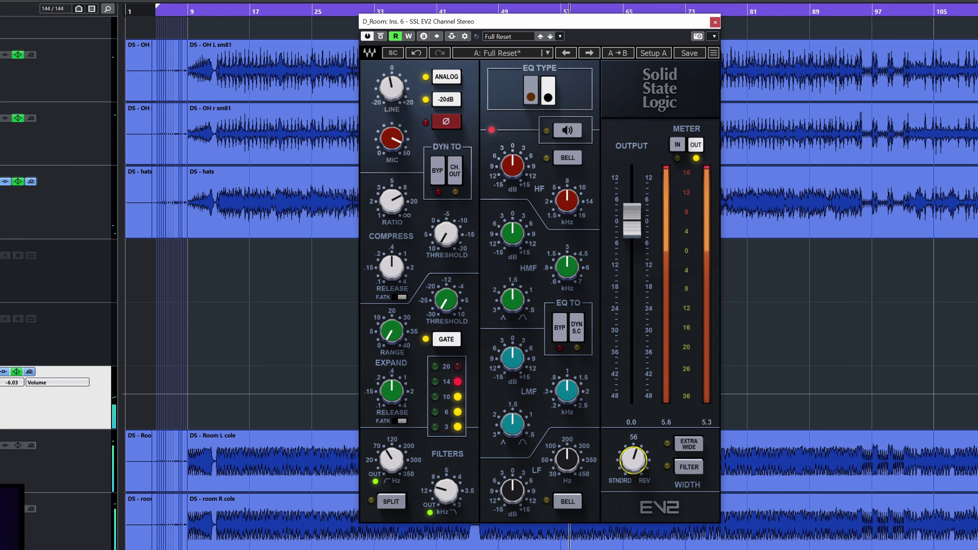
{"action": "left_click_drag", "start_coordinate": [634, 459], "coordinate": [633, 457]}
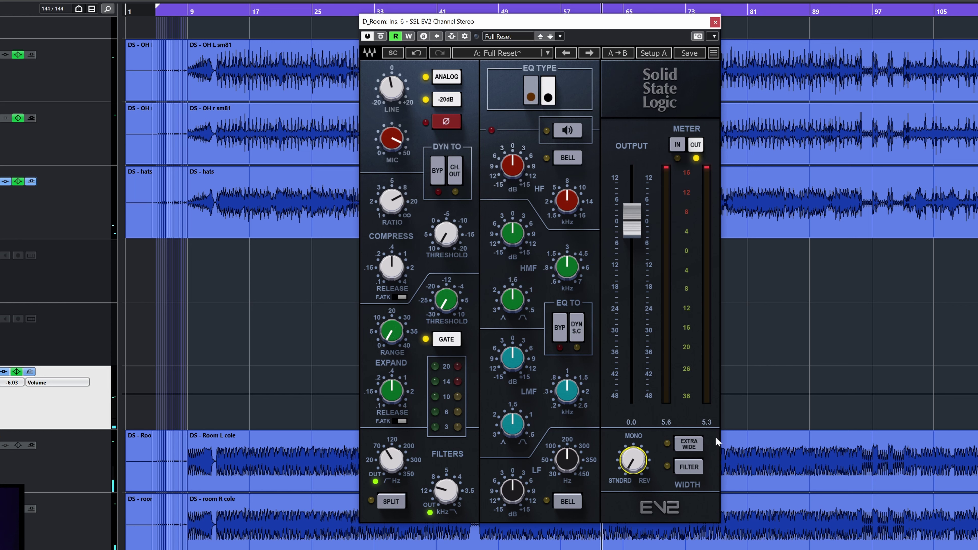
- Try EXTRA WIDE during playback, switch it back off, stop, and close the EV2 window
{"action": "key", "text": "space"}
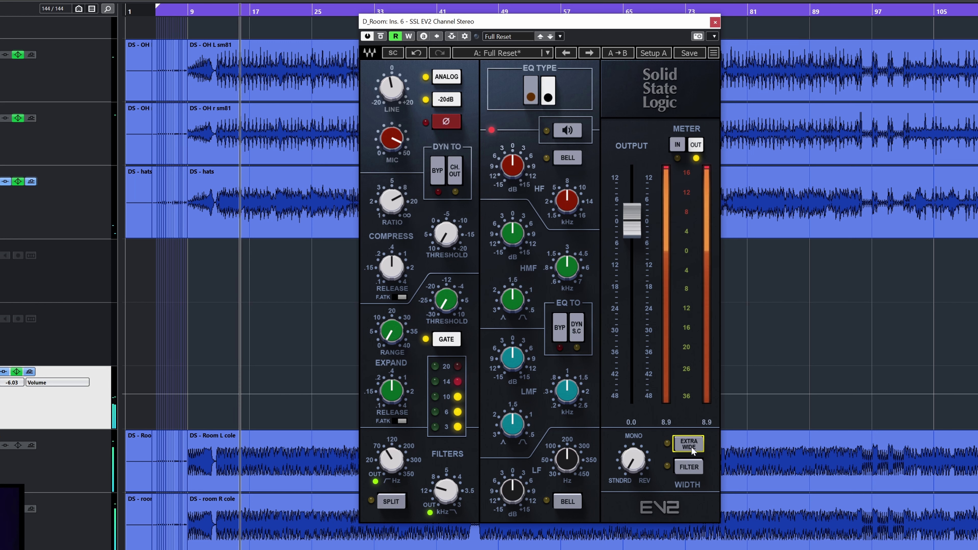
{"action": "left_click", "coordinate": [688, 444]}
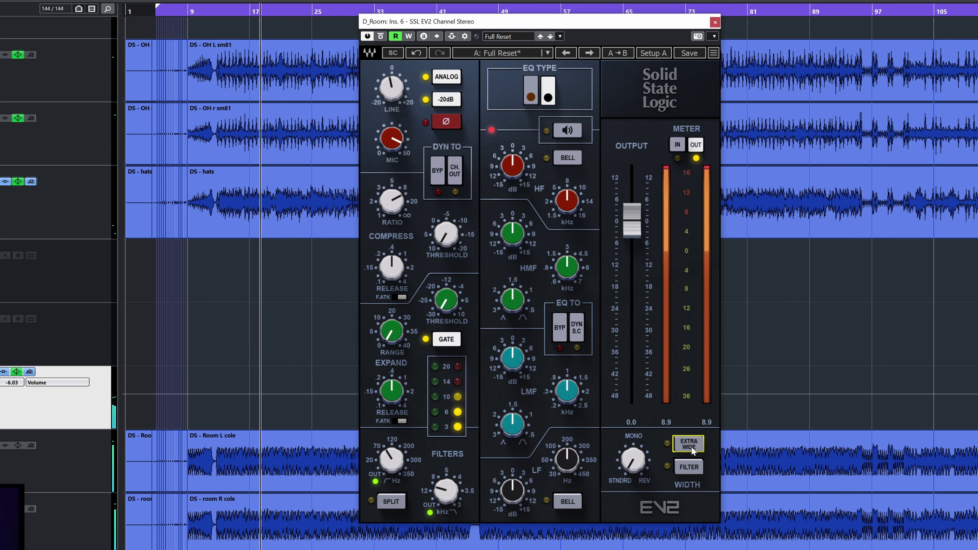
{"action": "left_click", "coordinate": [689, 444]}
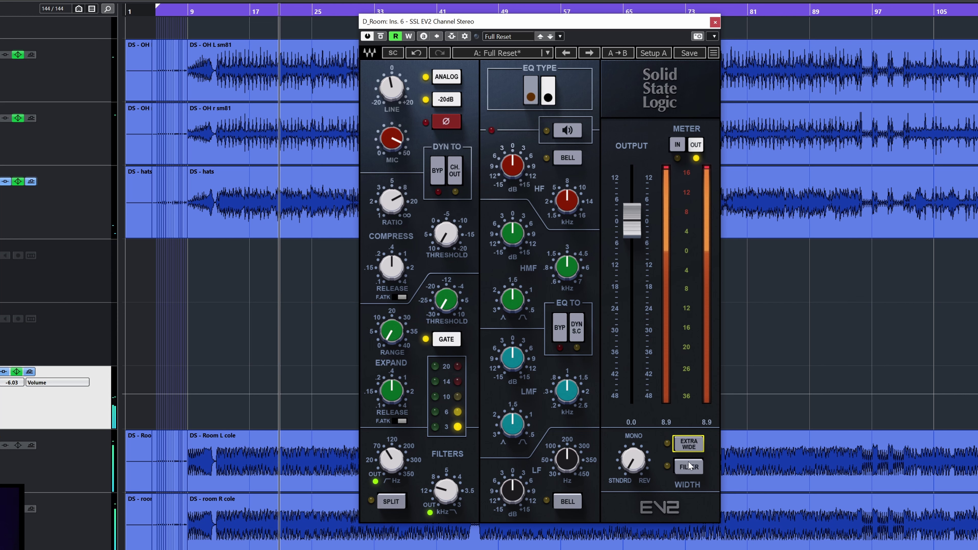
{"action": "key", "text": "space"}
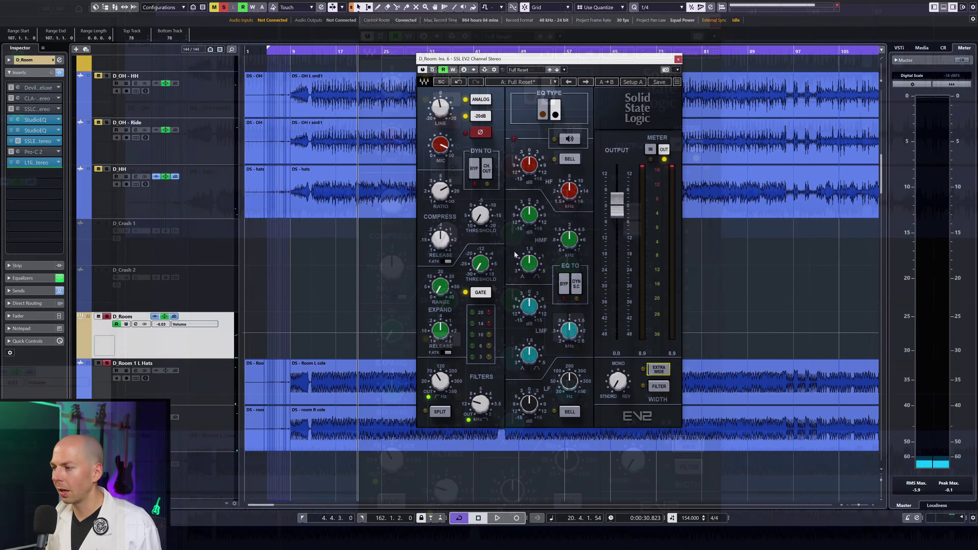
{"action": "left_click", "coordinate": [678, 59]}
- Reopen the D_Room SSL EV2 editor from its insert slot
{"action": "left_click", "coordinate": [11, 143]}
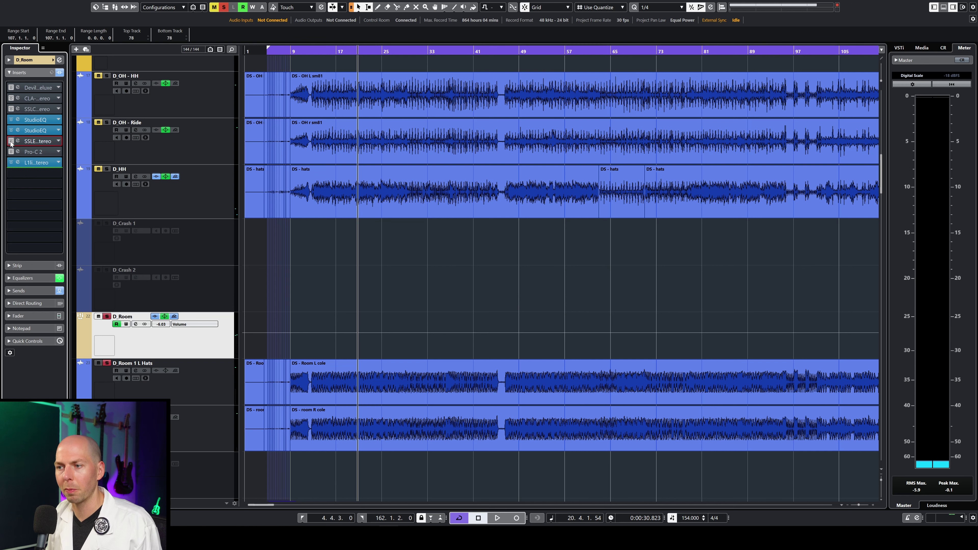
{"action": "left_click", "coordinate": [19, 144]}
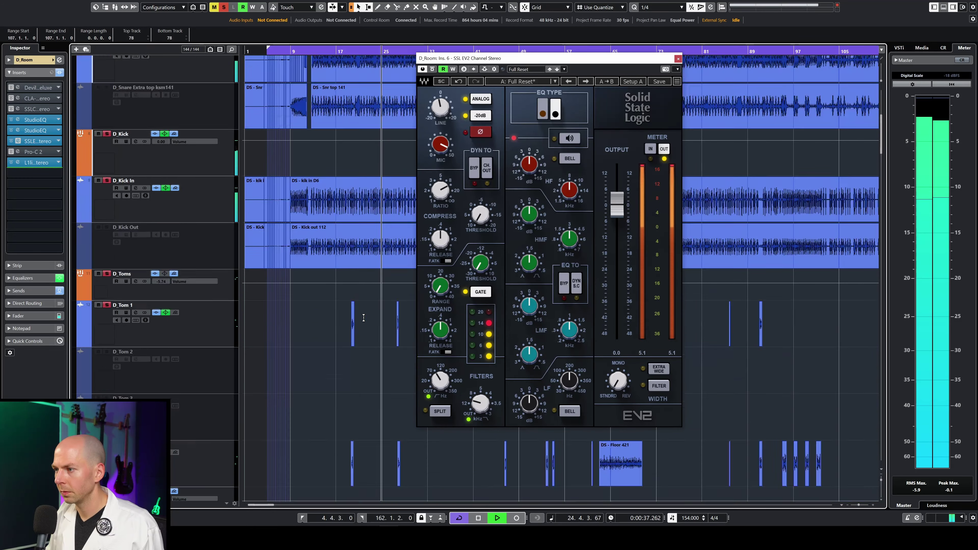
{"action": "scroll", "coordinate": [364, 318], "scroll_direction": "down", "scroll_amount": 10}
- A/B the room sound by toggling the EV2 bypass on and off during playback, then stop
{"action": "left_click", "coordinate": [432, 69]}
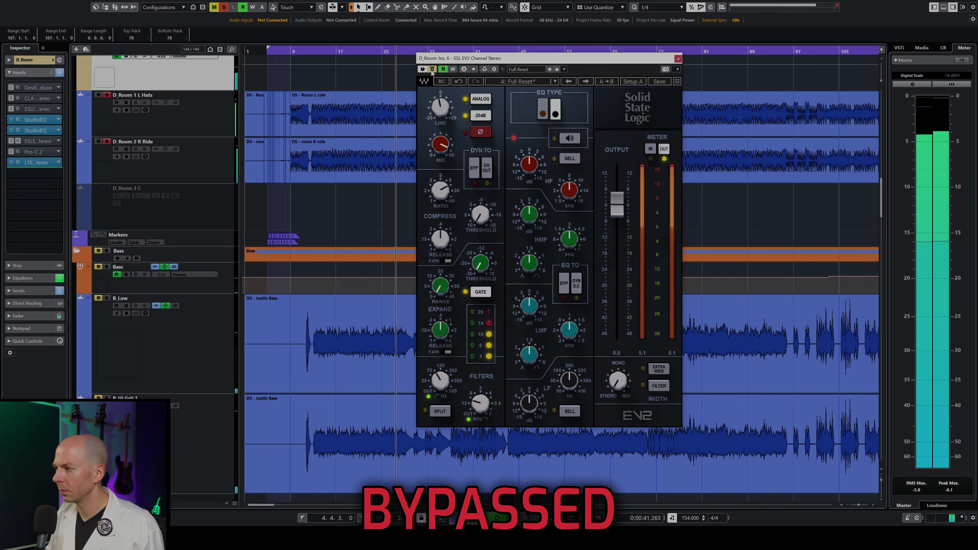
{"action": "left_click", "coordinate": [432, 69]}
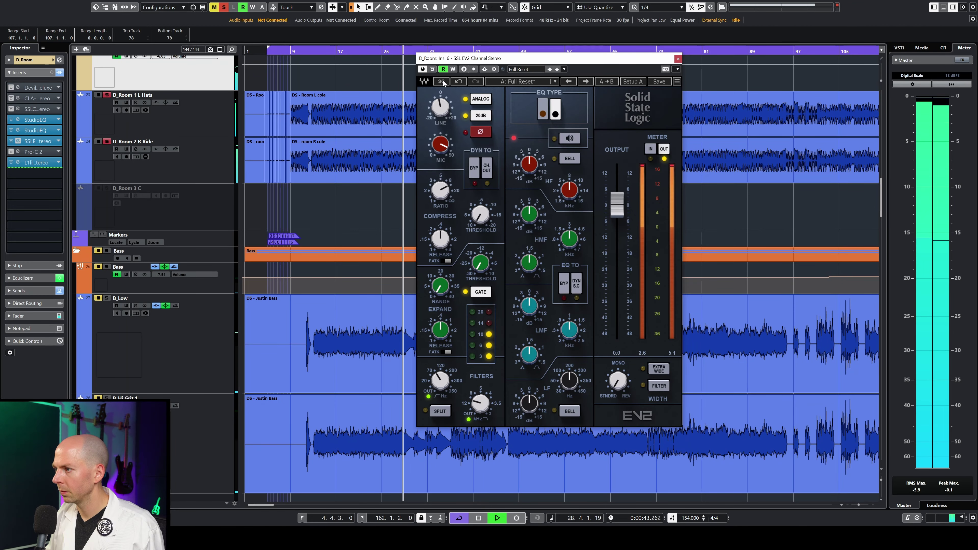
{"action": "left_click", "coordinate": [433, 70]}
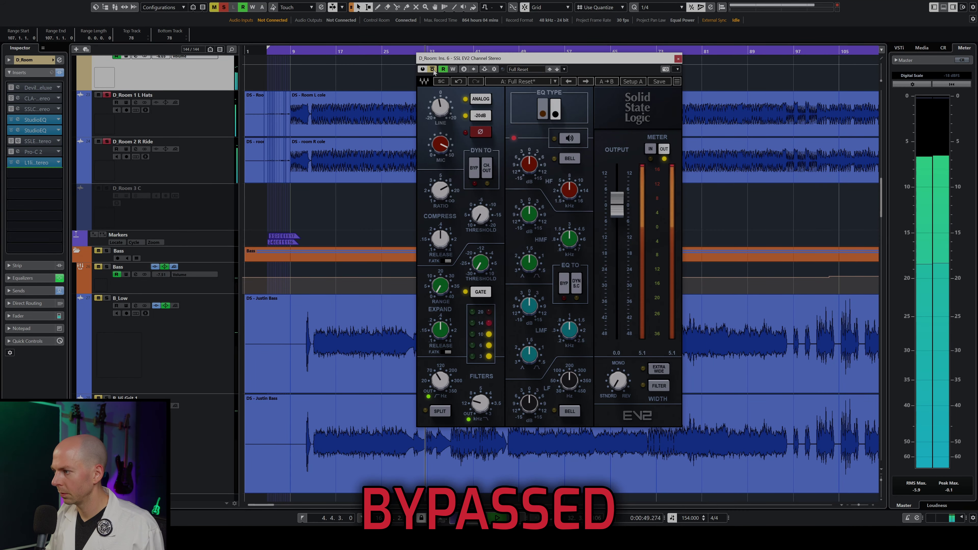
{"action": "left_click", "coordinate": [433, 69]}
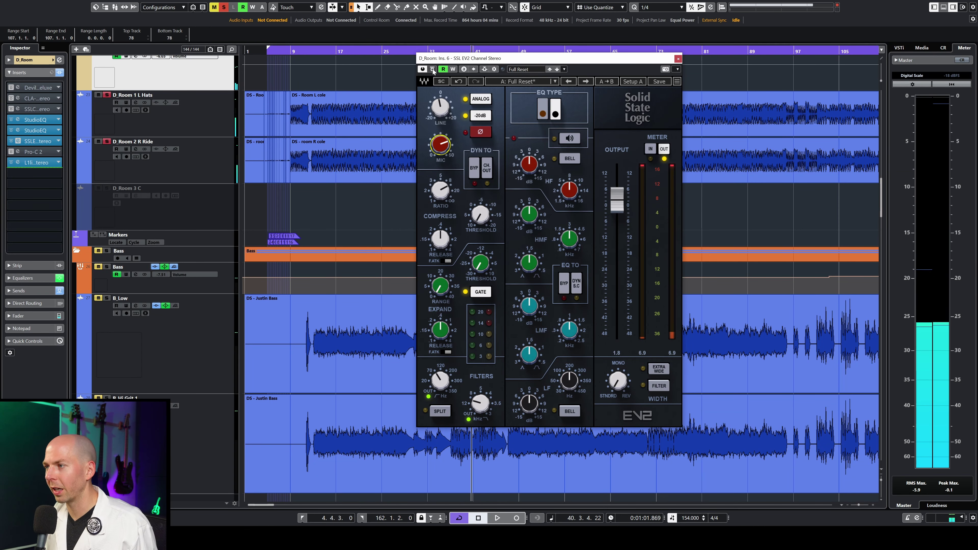
{"action": "key", "text": "space"}
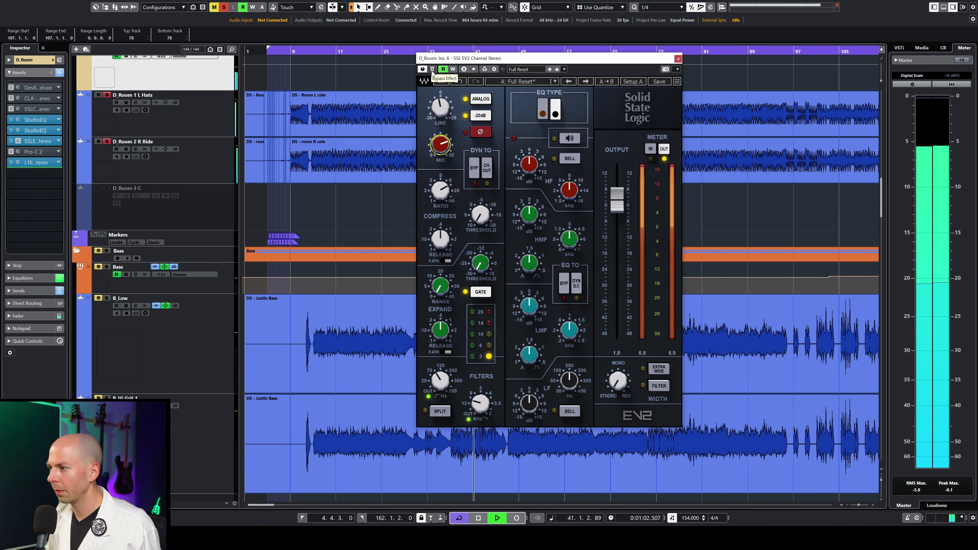
{"action": "left_click", "coordinate": [432, 71]}
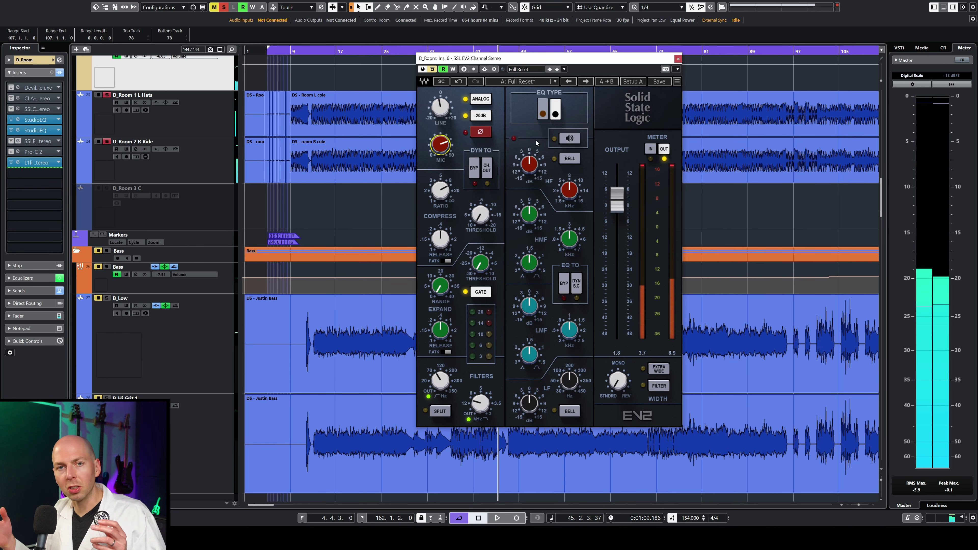
{"action": "key", "text": "space"}
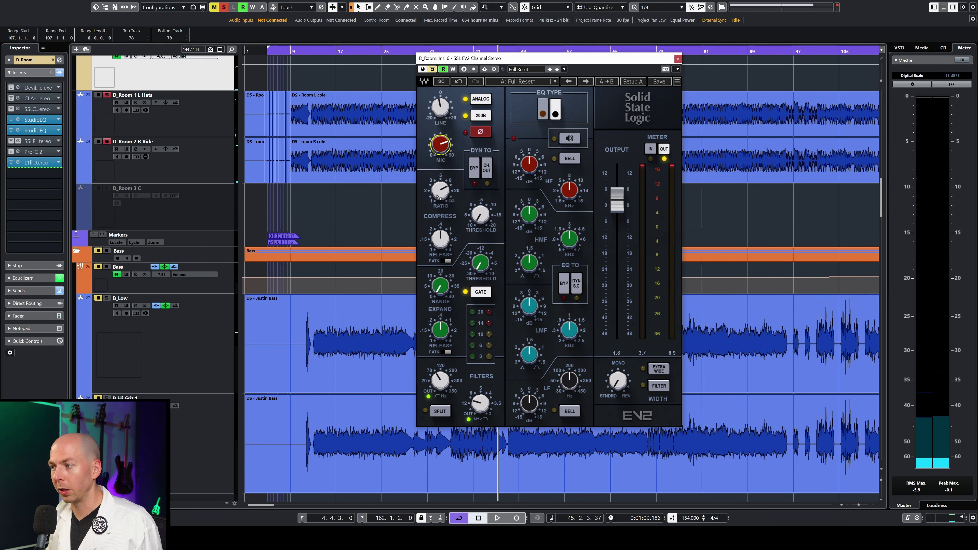
- From bar 13, set the D_Room EV2 high band to about 9.49 kHz with a 3.4 dB cut
{"action": "left_click", "coordinate": [314, 51]}
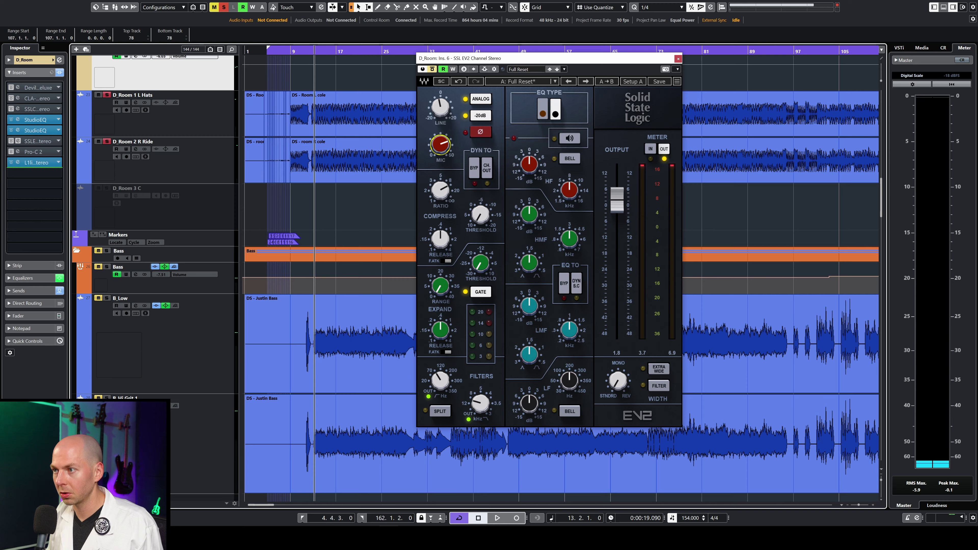
{"action": "key", "text": "space"}
{"action": "scroll", "coordinate": [162, 270], "scroll_direction": "up", "scroll_amount": 4}
{"action": "left_click", "coordinate": [570, 138]}
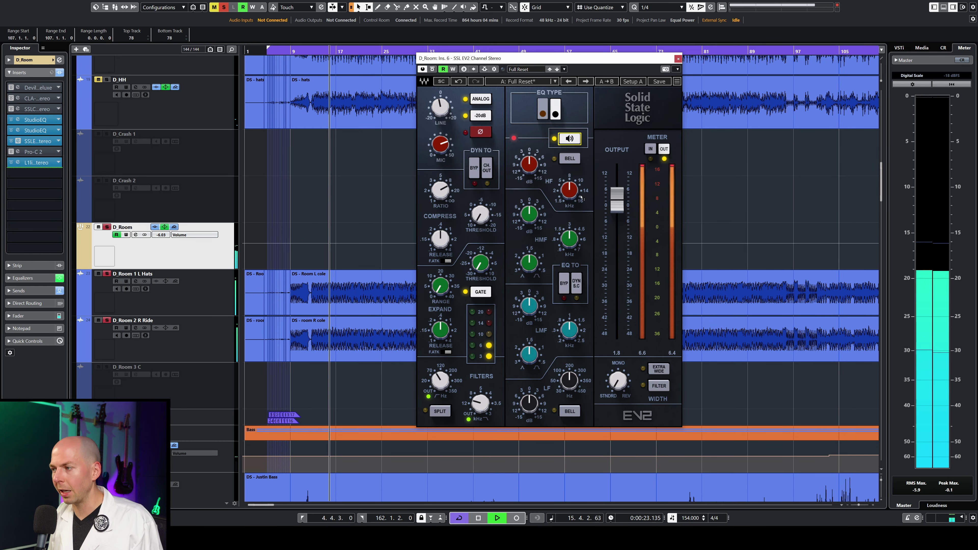
{"action": "key", "text": "space"}
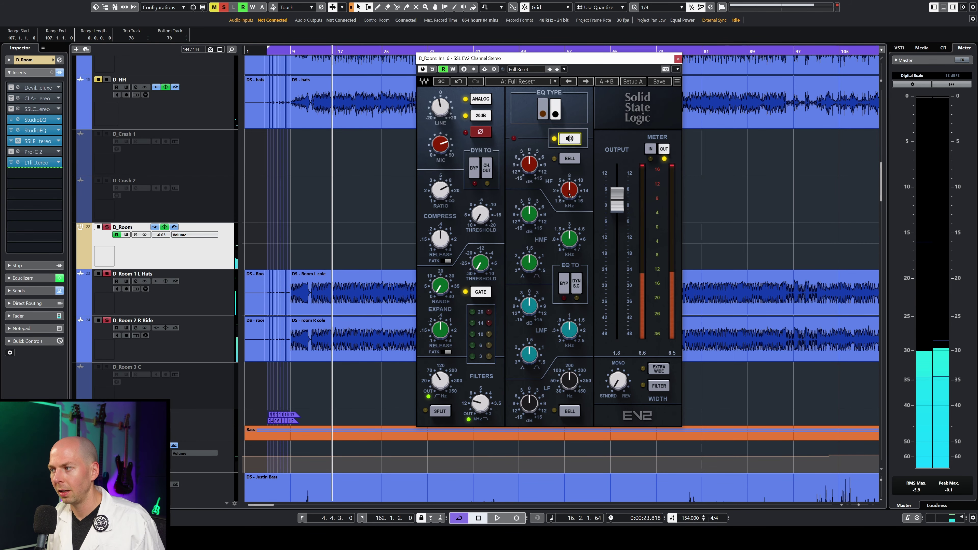
{"action": "mouse_move", "coordinate": [569, 194]}
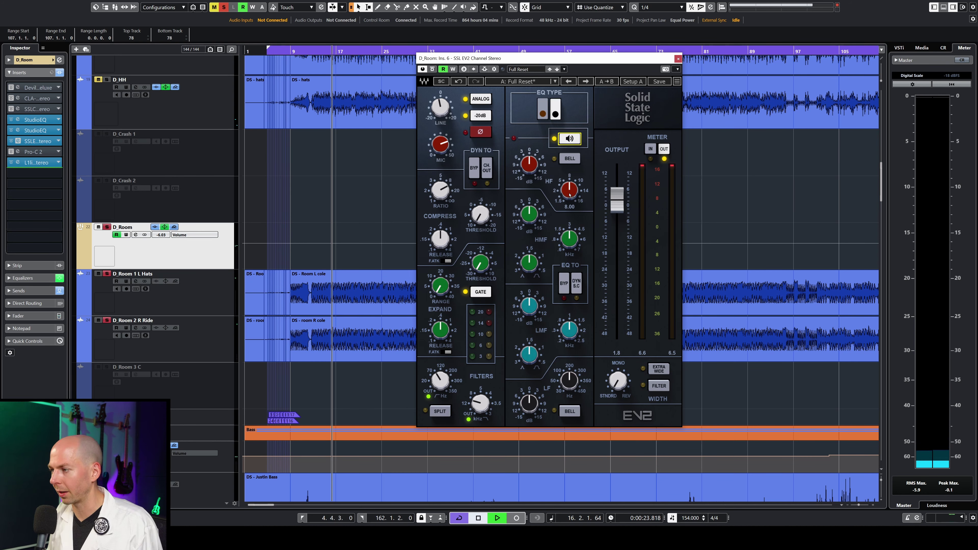
{"action": "key", "text": "space"}
{"action": "left_click_drag", "start_coordinate": [570, 195], "coordinate": [570, 214]}
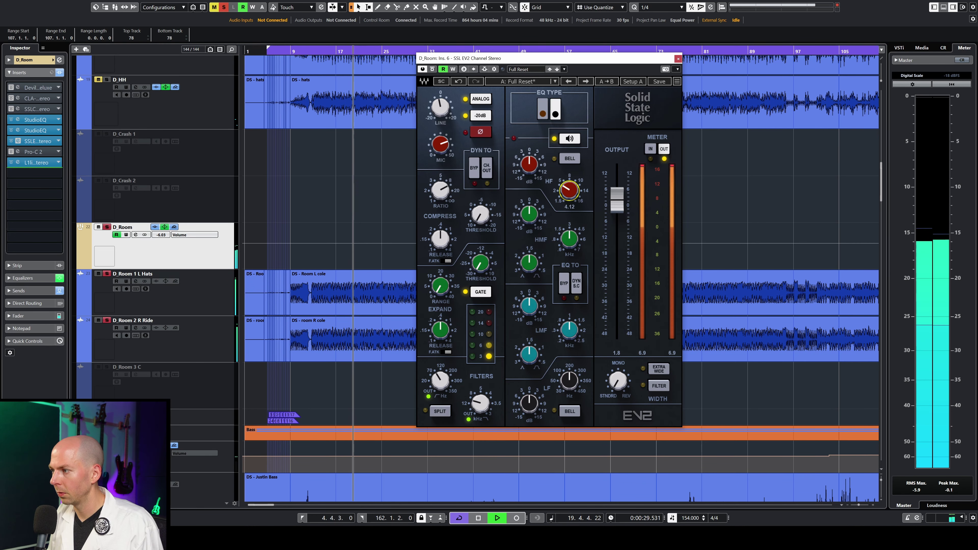
{"action": "key", "text": "space"}
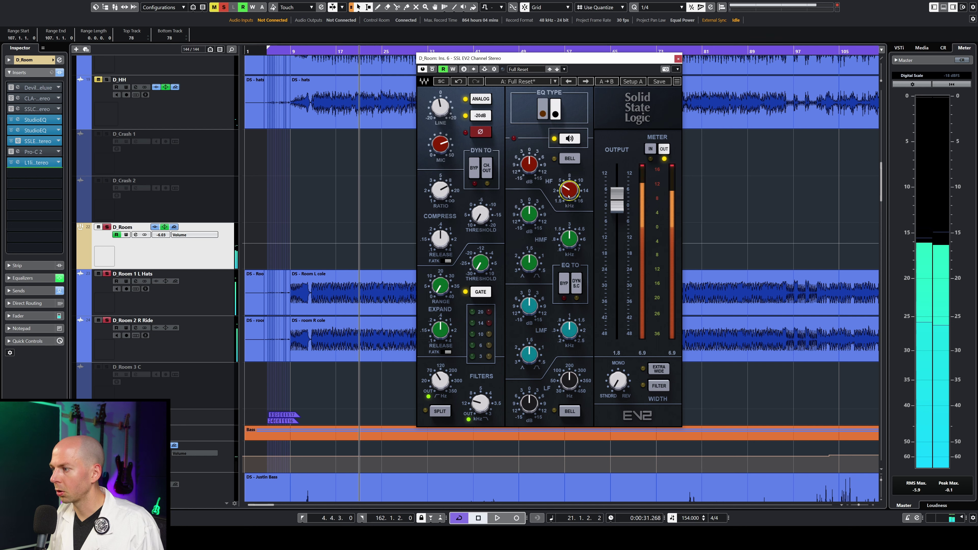
{"action": "left_click_drag", "start_coordinate": [529, 164], "coordinate": [529, 174]}
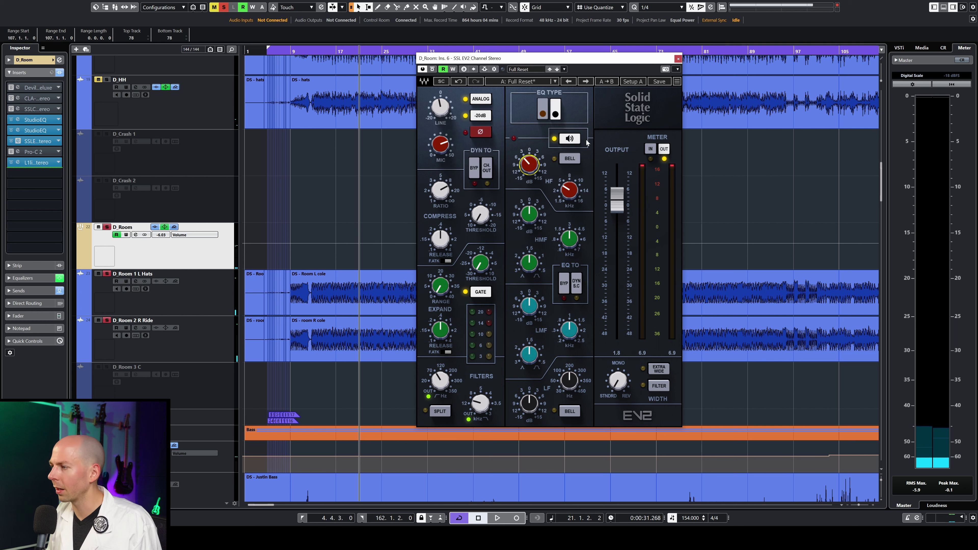
- Switch the low band to BELL and cut about 2.9 dB near 374 Hz
{"action": "key", "text": "space"}
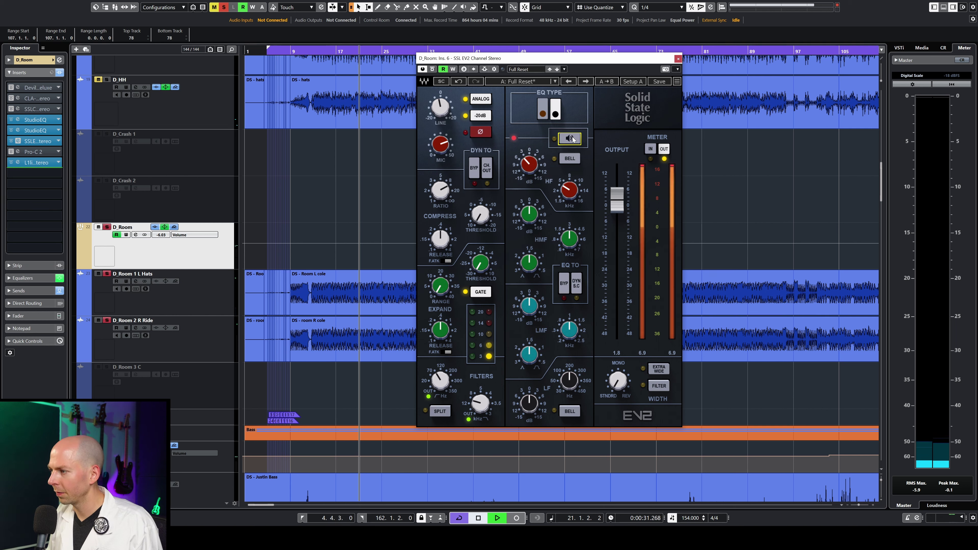
{"action": "left_click", "coordinate": [576, 142]}
{"action": "key", "text": "space"}
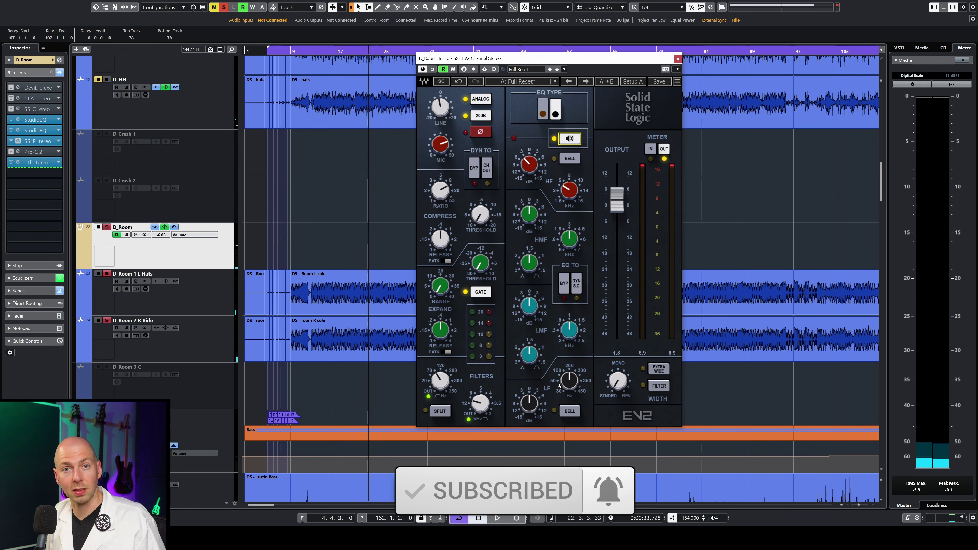
{"action": "mouse_move", "coordinate": [567, 381]}
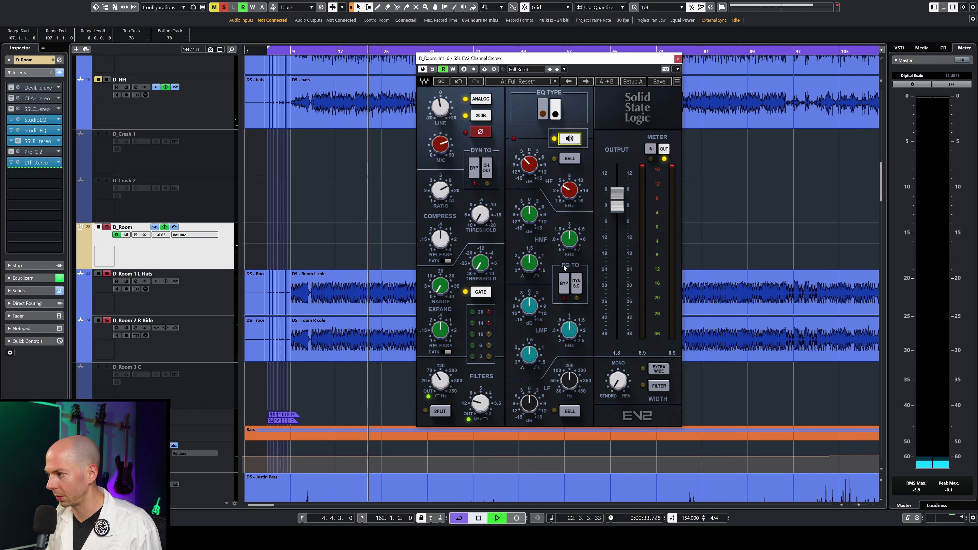
{"action": "key", "text": "space"}
{"action": "left_click_drag", "start_coordinate": [570, 381], "coordinate": [569, 360]}
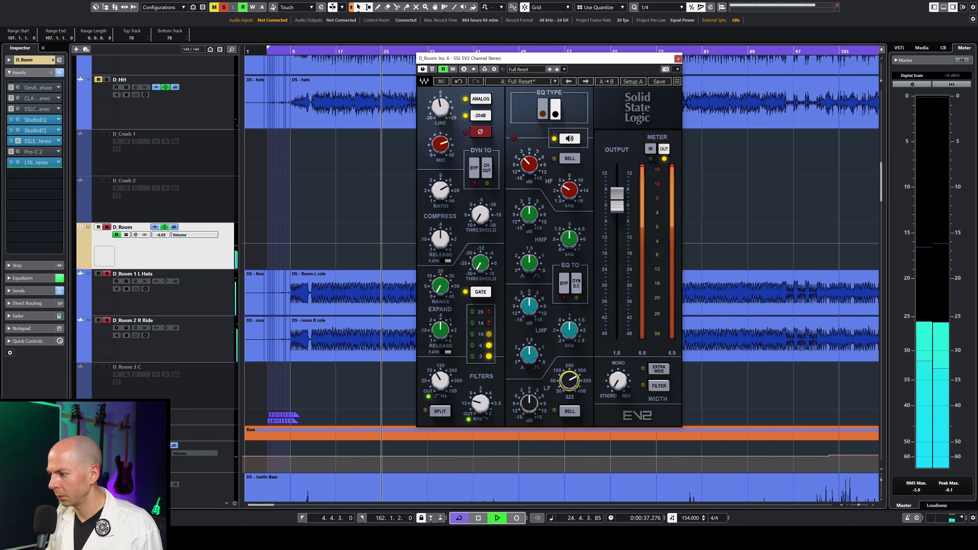
{"action": "left_click", "coordinate": [570, 411]}
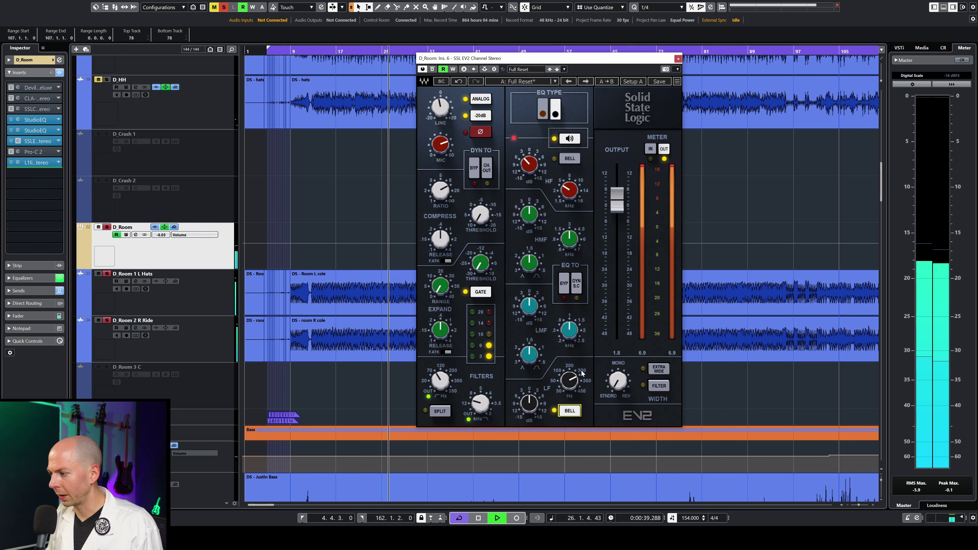
{"action": "left_click_drag", "start_coordinate": [582, 373], "coordinate": [582, 363]}
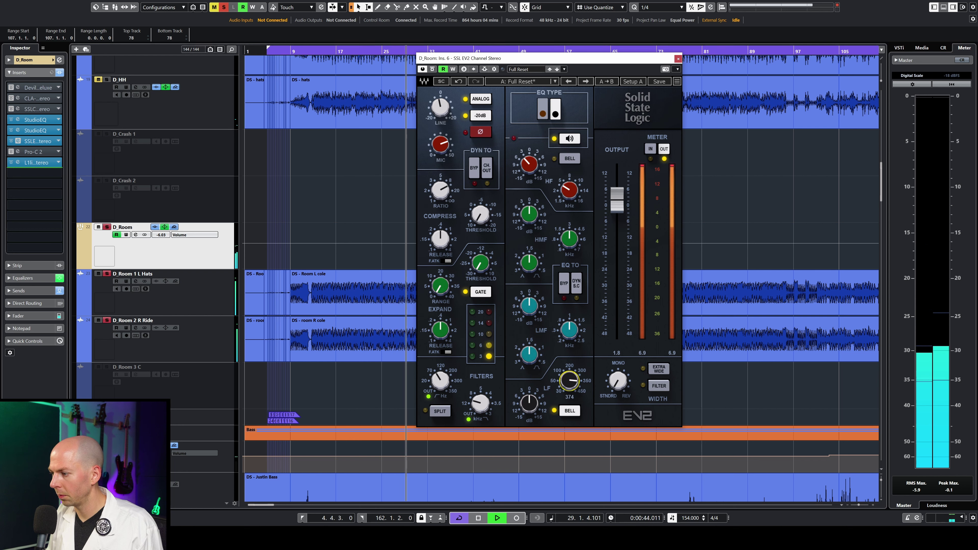
{"action": "left_click_drag", "start_coordinate": [530, 403], "coordinate": [529, 408]}
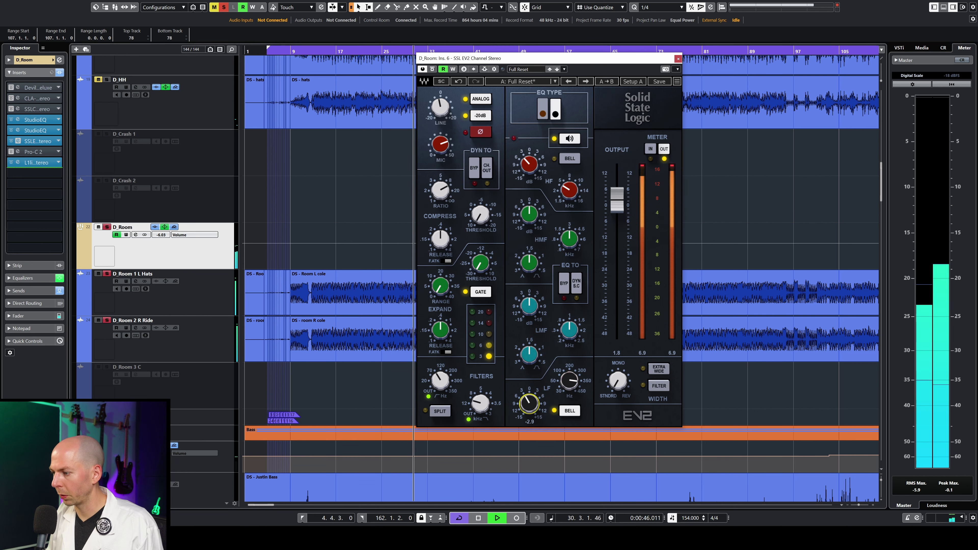
{"action": "left_click", "coordinate": [440, 144]}
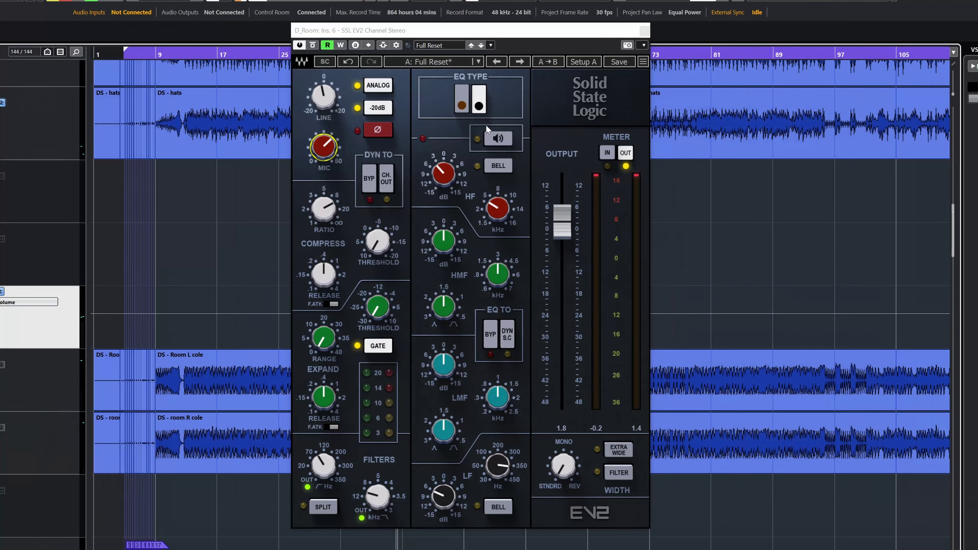
{"action": "left_click", "coordinate": [313, 46]}
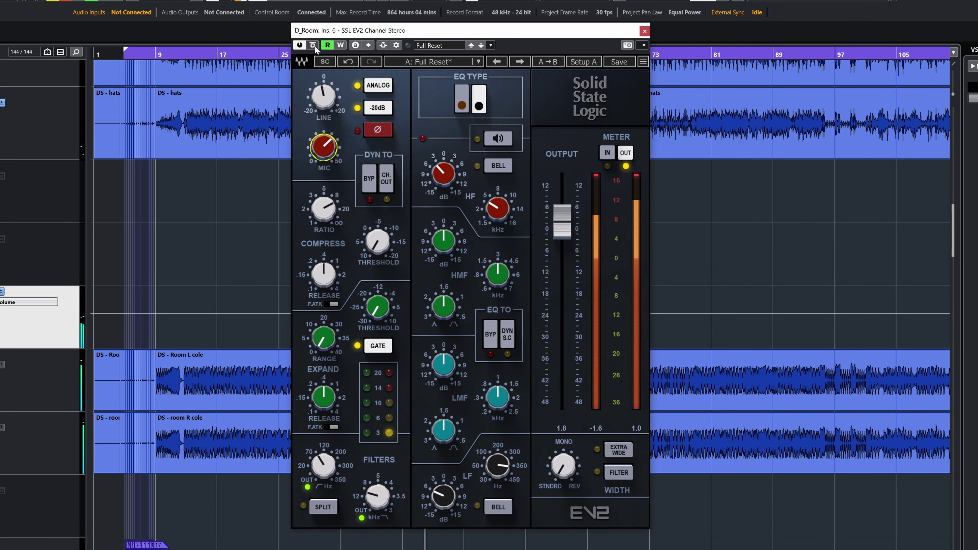
{"action": "left_click", "coordinate": [313, 45]}
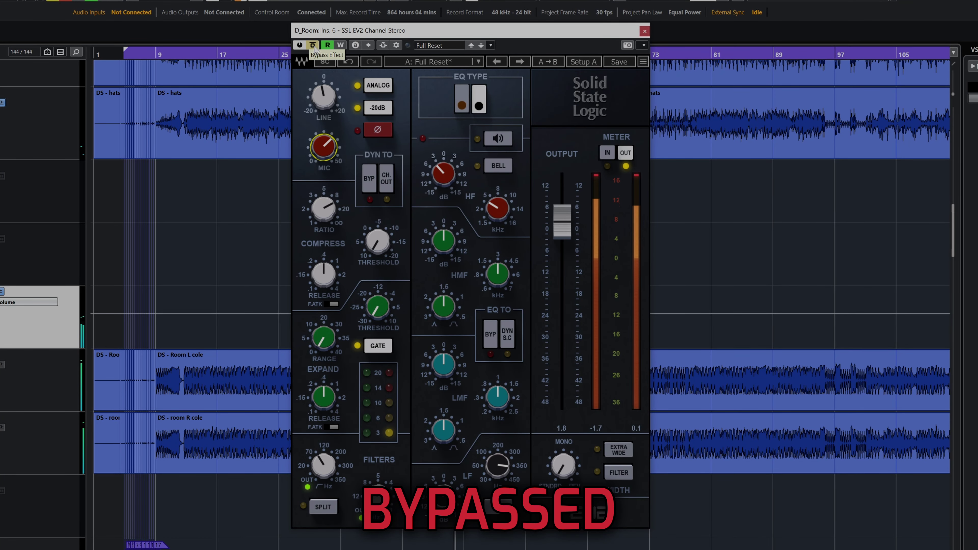
{"action": "left_click", "coordinate": [314, 46]}
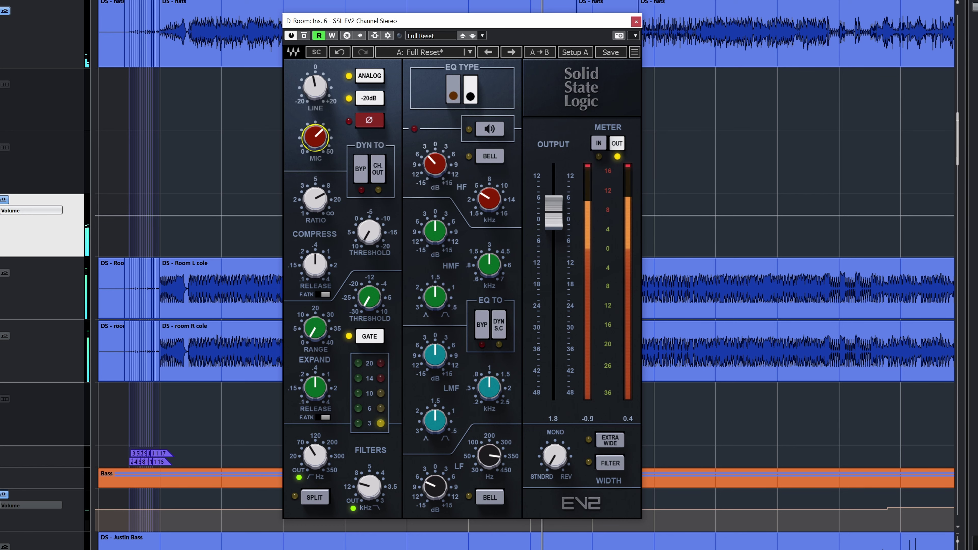
{"action": "left_click", "coordinate": [305, 36]}
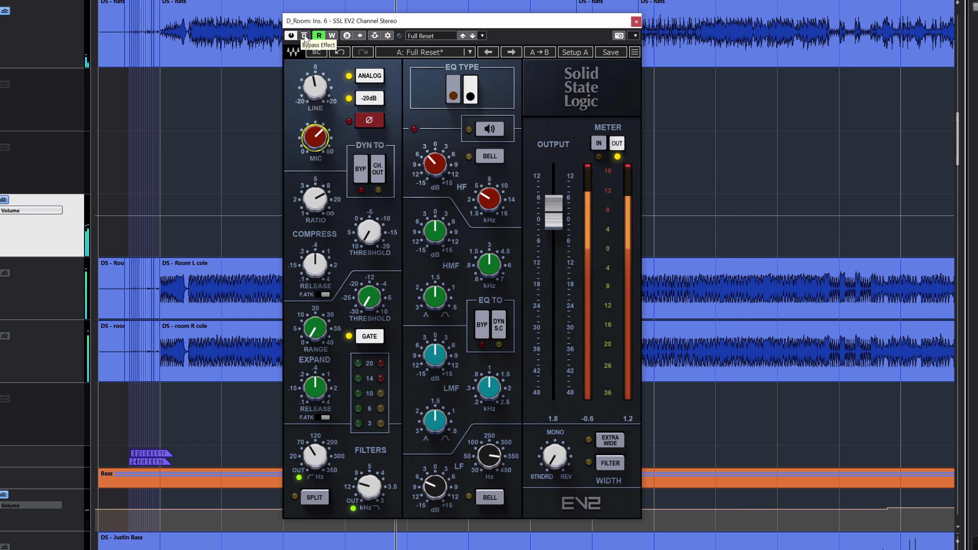
{"action": "left_click", "coordinate": [305, 36]}
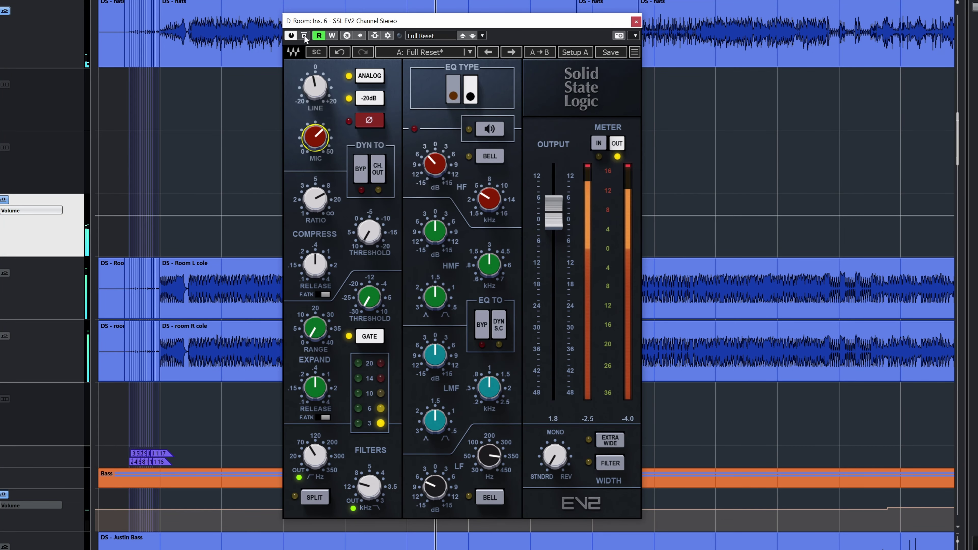
{"action": "left_click", "coordinate": [304, 35]}
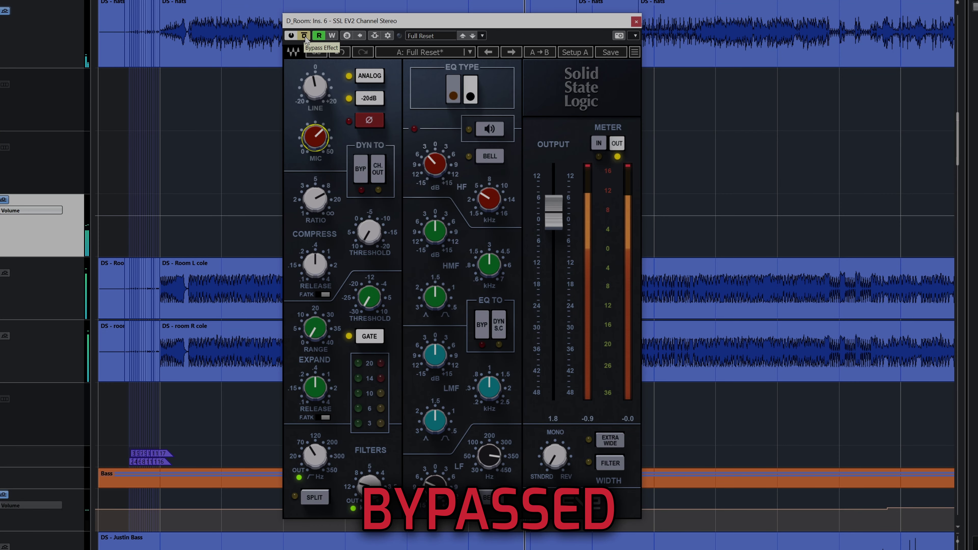
{"action": "left_click", "coordinate": [305, 36]}
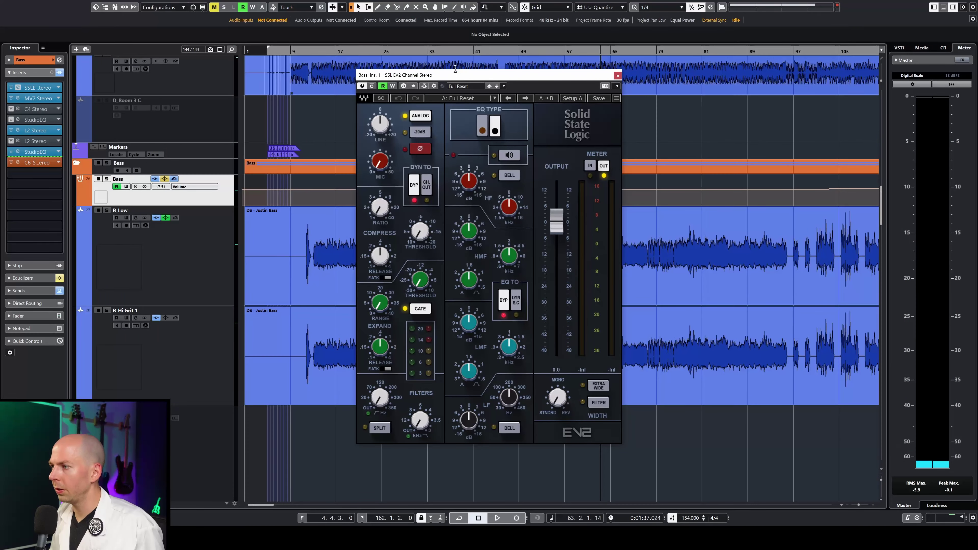
- Move the Bass EV2 window right and adjust its MIC gain to about 19.5 while auditioning
{"action": "left_click_drag", "start_coordinate": [454, 75], "coordinate": [547, 75]}
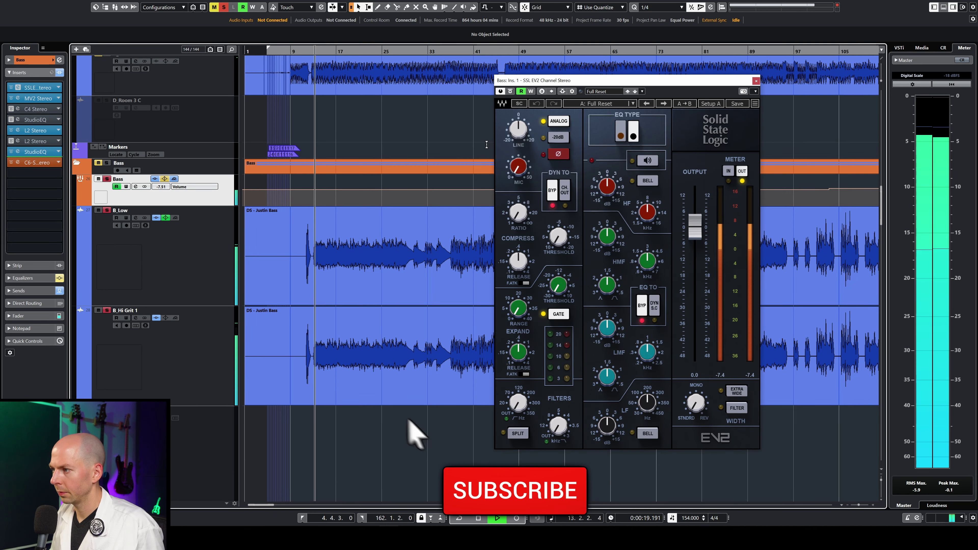
{"action": "left_click_drag", "start_coordinate": [519, 167], "coordinate": [519, 163]}
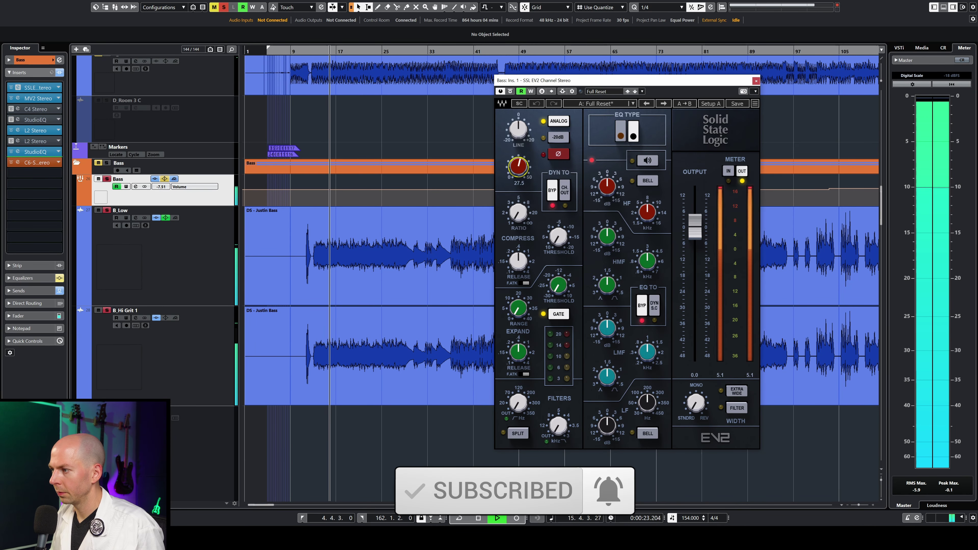
{"action": "key", "text": "space"}
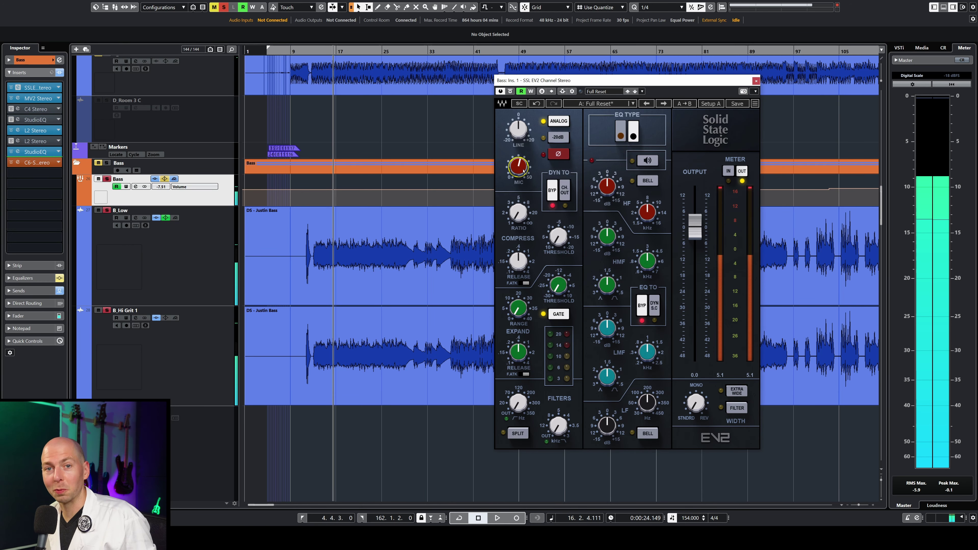
{"action": "mouse_move", "coordinate": [524, 171]}
{"action": "key", "text": "space"}
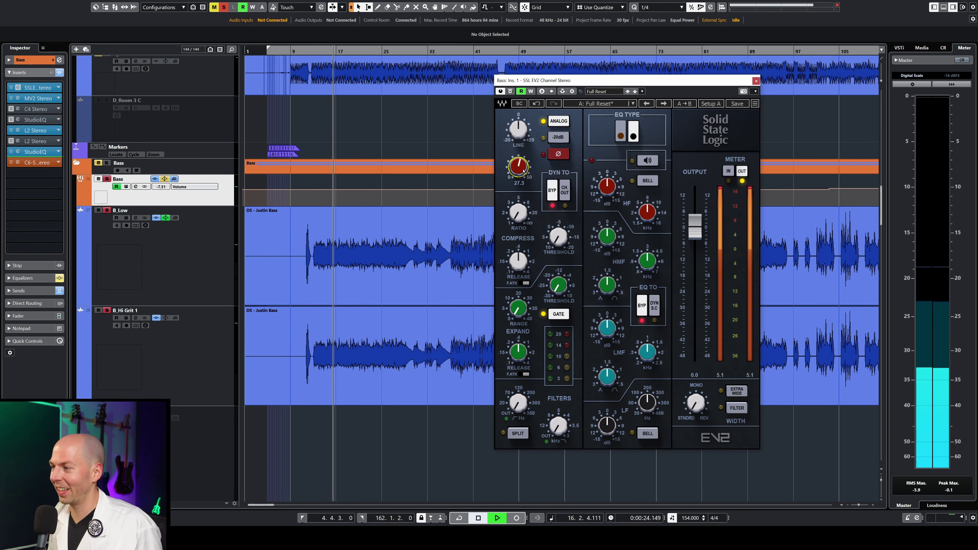
{"action": "left_click_drag", "start_coordinate": [524, 171], "coordinate": [523, 181]}
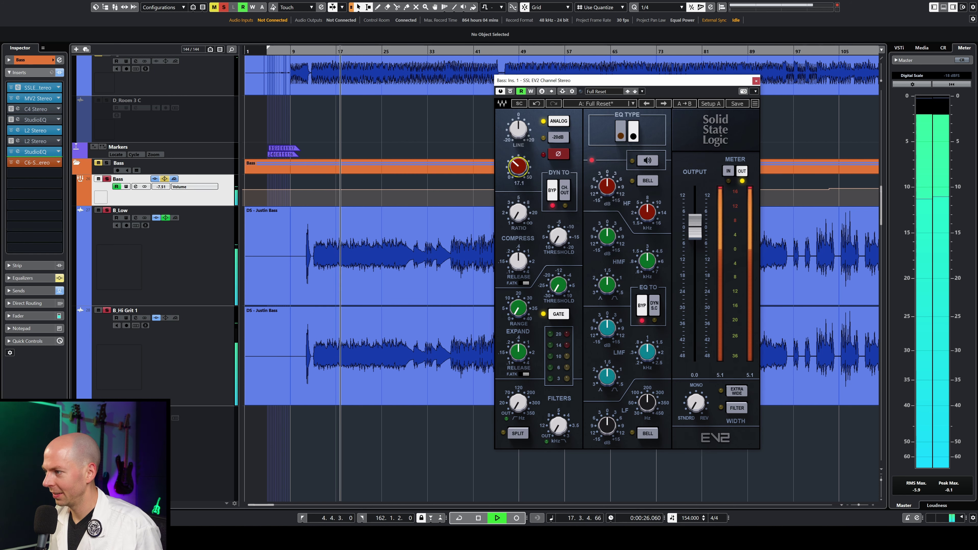
{"action": "key", "text": "space"}
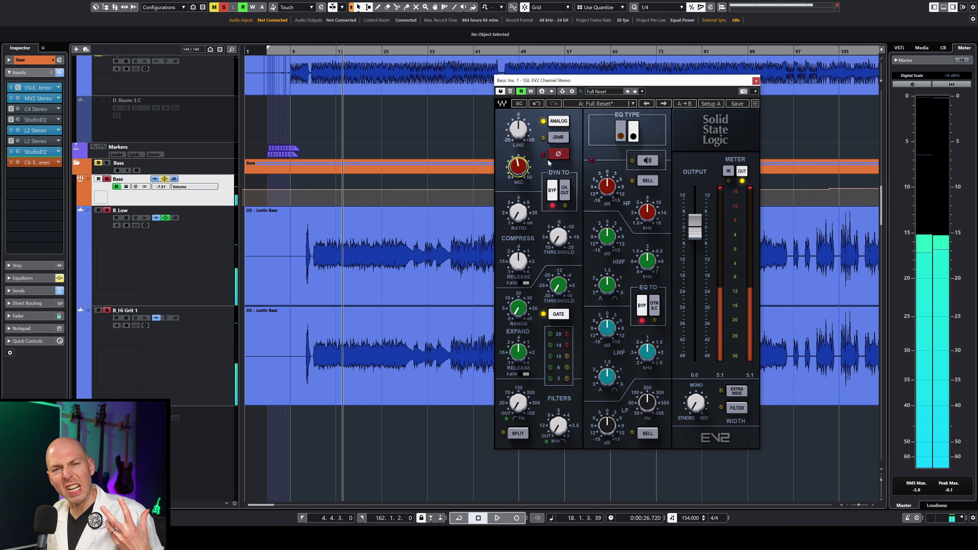
{"action": "left_click_drag", "start_coordinate": [507, 167], "coordinate": [507, 164]}
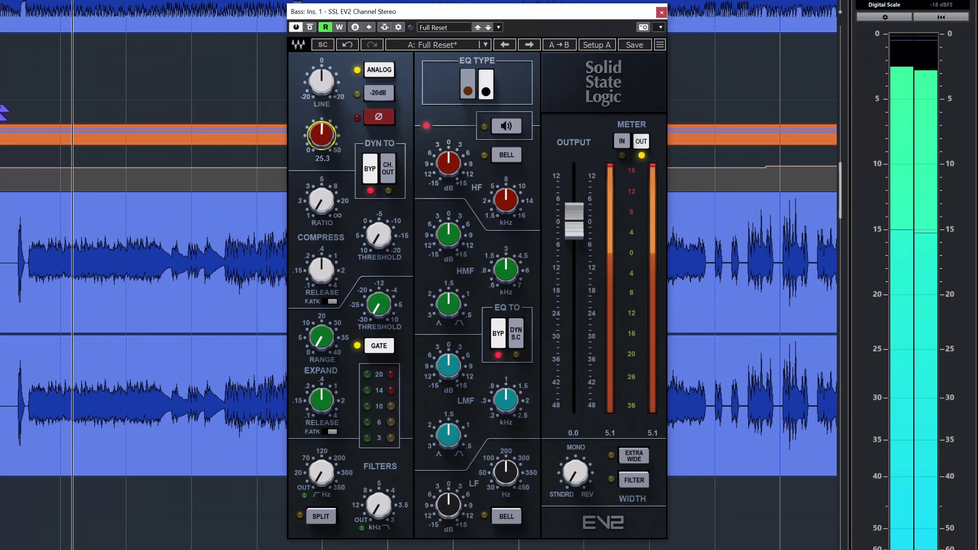
{"action": "left_click_drag", "start_coordinate": [321, 135], "coordinate": [321, 138]}
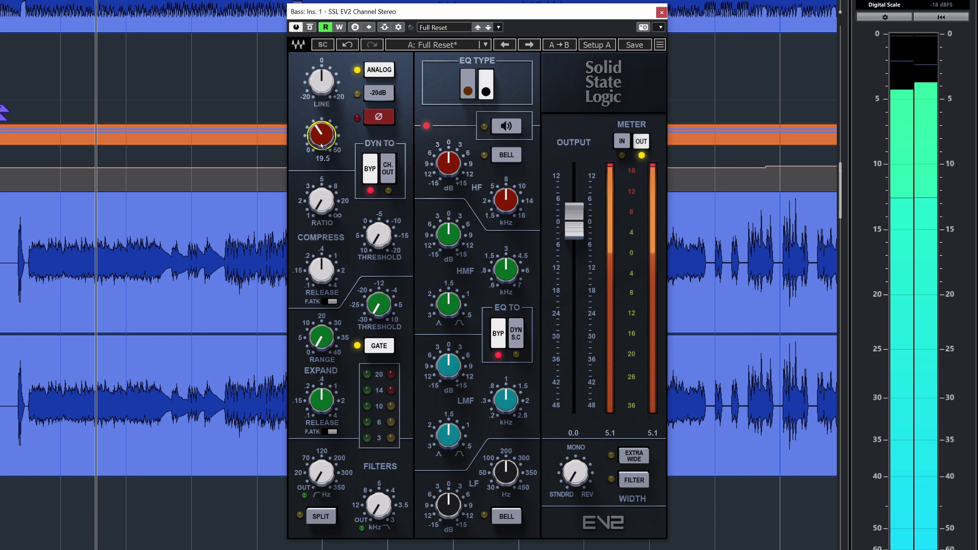
- Release DYN TO BYP on the Bass EV2 and set ratio 5.3, threshold about -0.6, release 0.65
{"action": "left_click", "coordinate": [370, 169]}
{"action": "left_click_drag", "start_coordinate": [321, 200], "coordinate": [322, 196]}
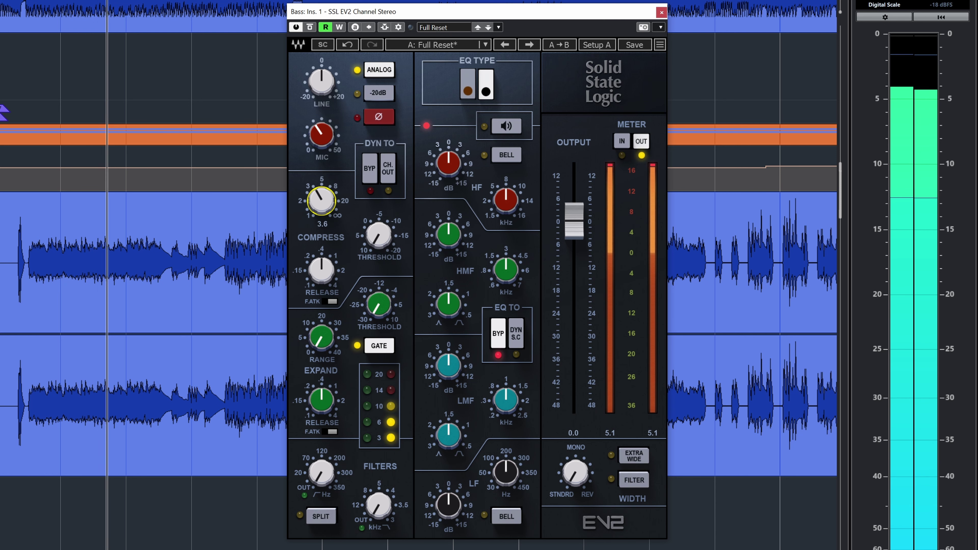
{"action": "mouse_move", "coordinate": [379, 235]}
{"action": "left_mouse_down"}
{"action": "mouse_move", "coordinate": [379, 220]}
{"action": "mouse_move", "coordinate": [379, 231]}
{"action": "left_mouse_up"}
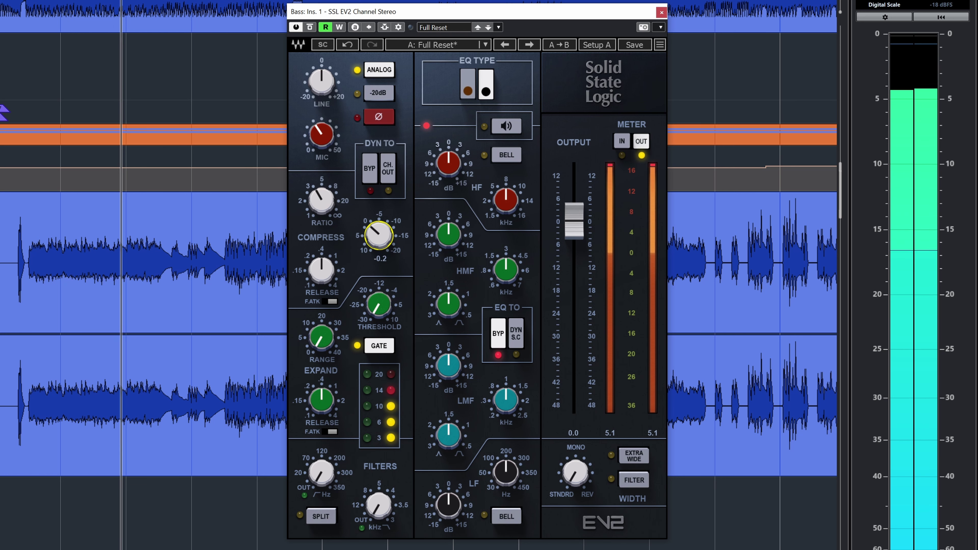
{"action": "left_click_drag", "start_coordinate": [363, 236], "coordinate": [363, 213]}
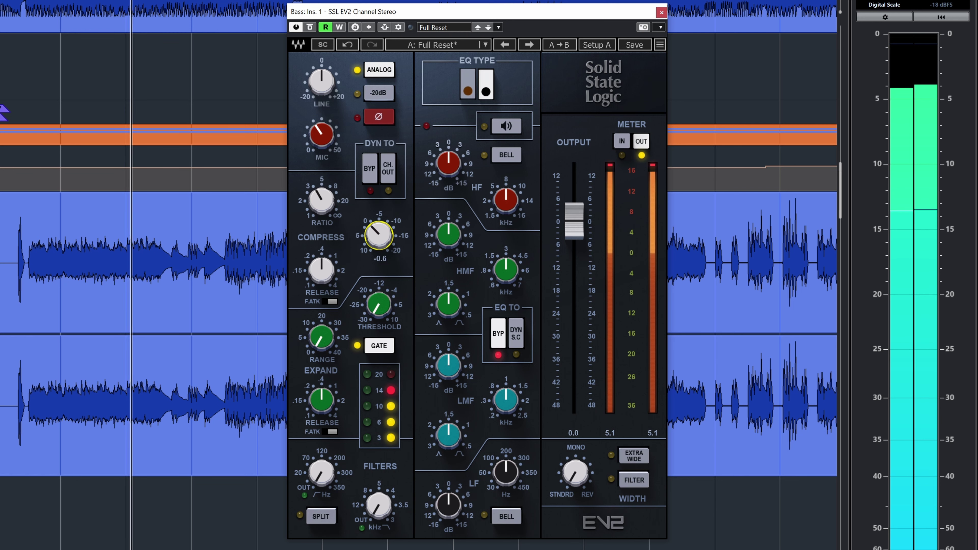
{"action": "left_click_drag", "start_coordinate": [363, 212], "coordinate": [363, 246]}
{"action": "left_click_drag", "start_coordinate": [324, 276], "coordinate": [325, 270]}
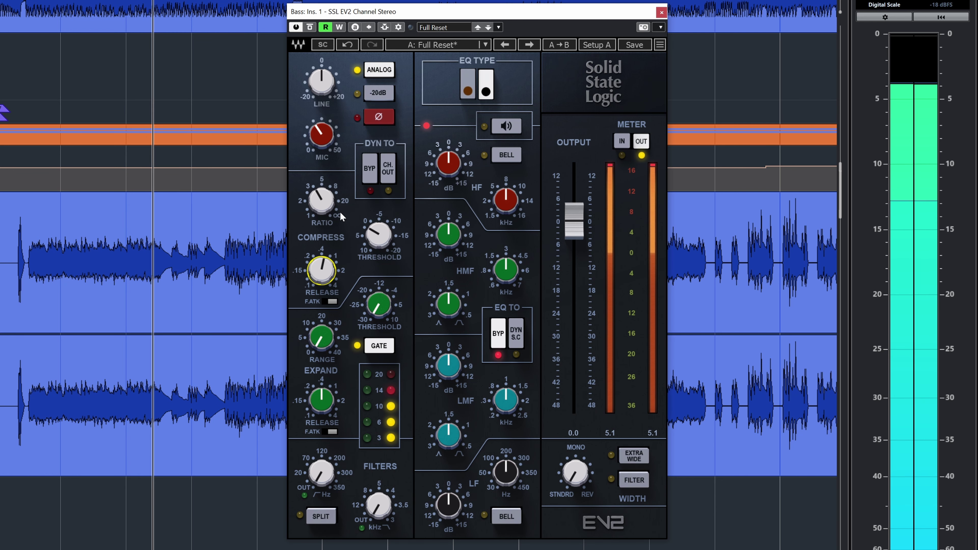
{"action": "left_click_drag", "start_coordinate": [322, 200], "coordinate": [321, 188]}
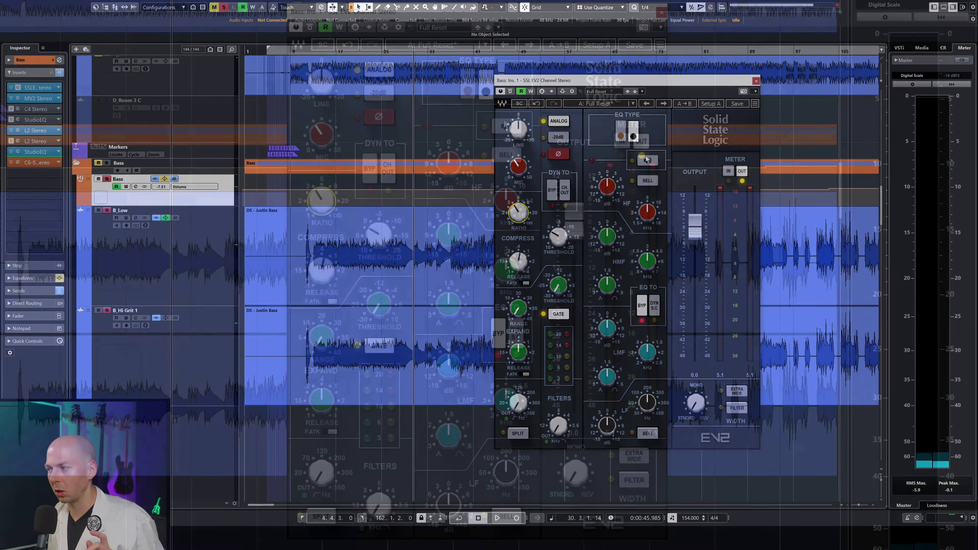
- Switch in the Bass EV2 EQ and cut the high band to about -11.2 dB, trying a bell shape
{"action": "left_click", "coordinate": [650, 164]}
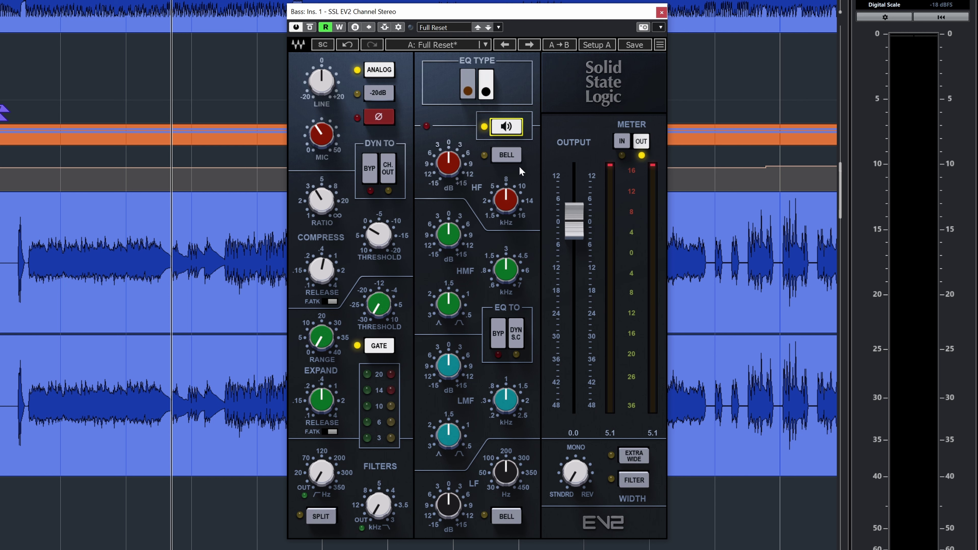
{"action": "key", "text": "space"}
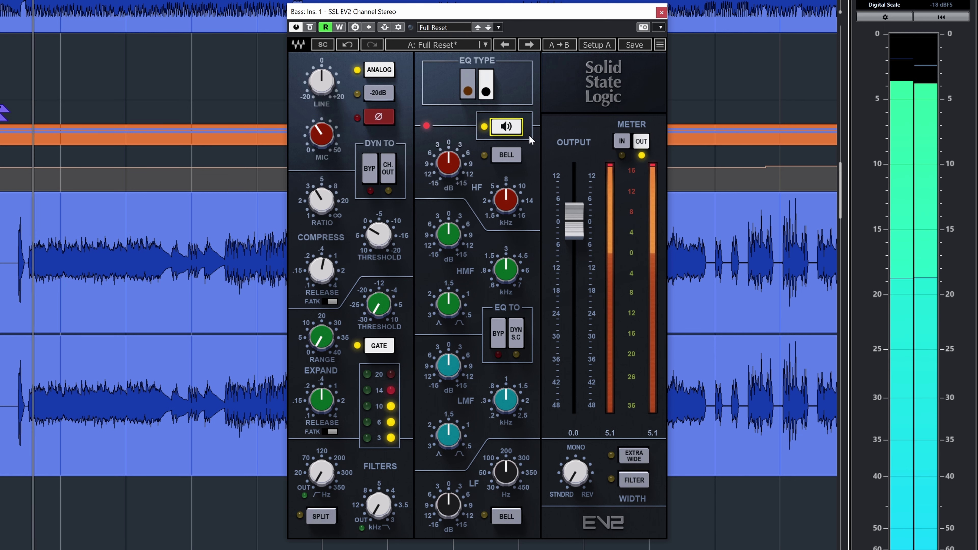
{"action": "mouse_move", "coordinate": [506, 200]}
{"action": "left_mouse_down"}
{"action": "mouse_move", "coordinate": [506, 182]}
{"action": "mouse_move", "coordinate": [505, 199]}
{"action": "left_mouse_up"}
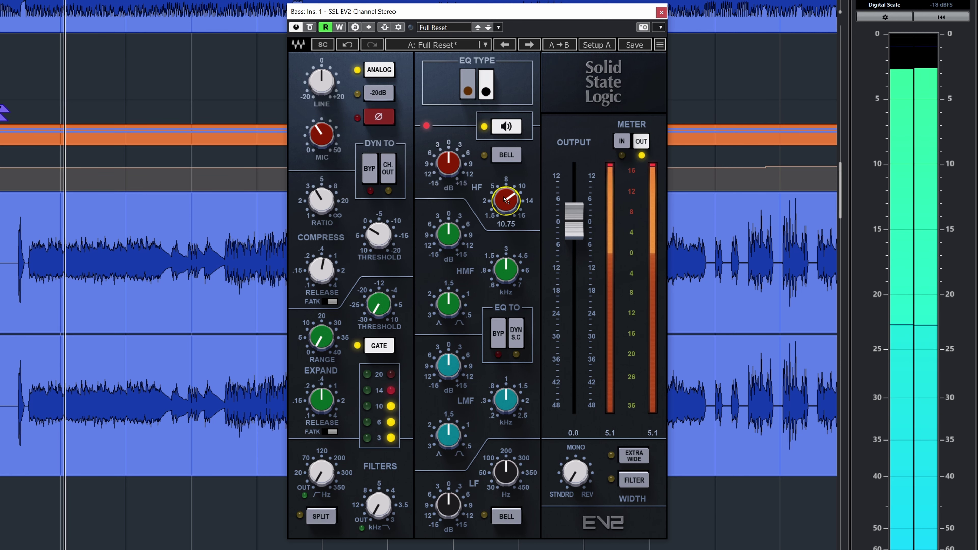
{"action": "left_click_drag", "start_coordinate": [448, 162], "coordinate": [448, 173]}
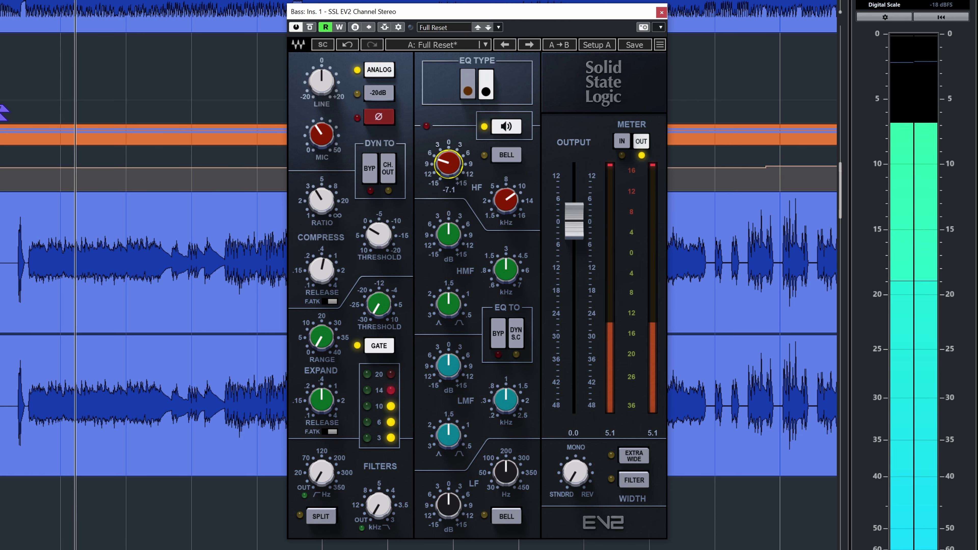
{"action": "left_click", "coordinate": [507, 155]}
{"action": "left_click_drag", "start_coordinate": [448, 163], "coordinate": [449, 171]}
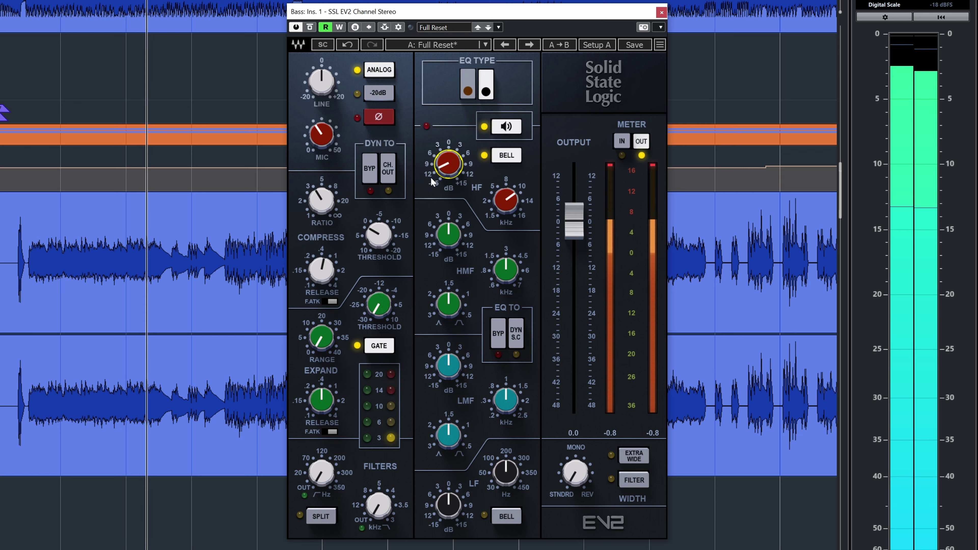
- Return the high band to a shelf and set the low-mid frequency to 1.24 kHz
{"action": "key", "text": "space"}
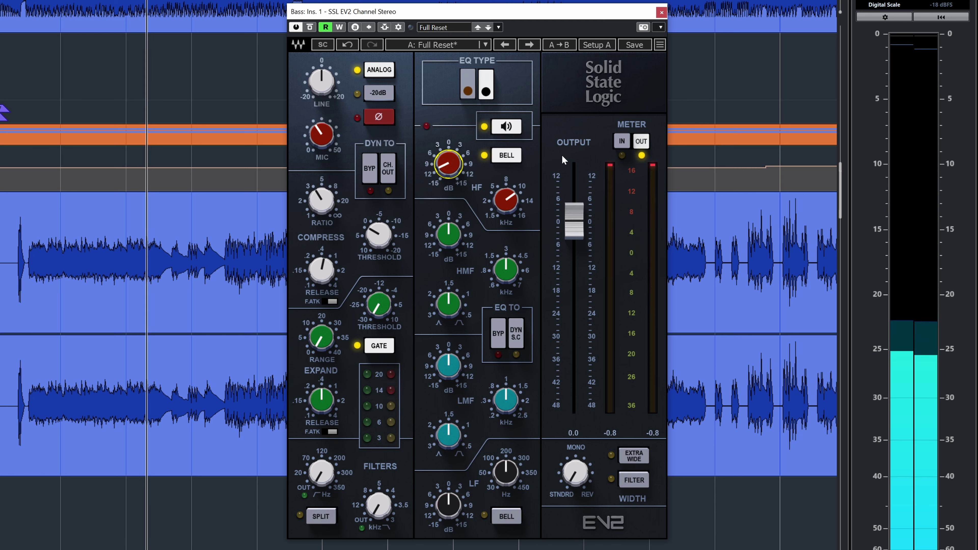
{"action": "left_click", "coordinate": [509, 156]}
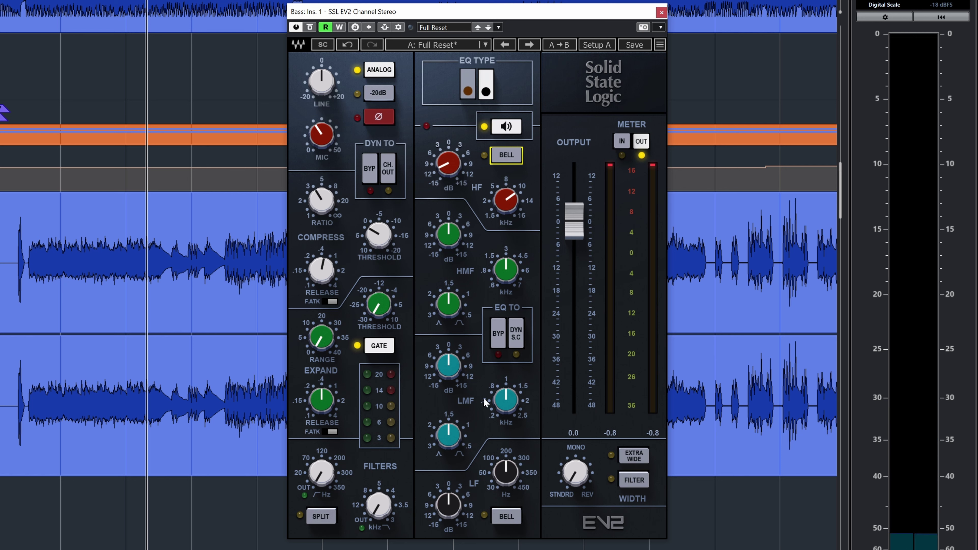
{"action": "key", "text": "space"}
{"action": "left_click_drag", "start_coordinate": [507, 401], "coordinate": [507, 382]}
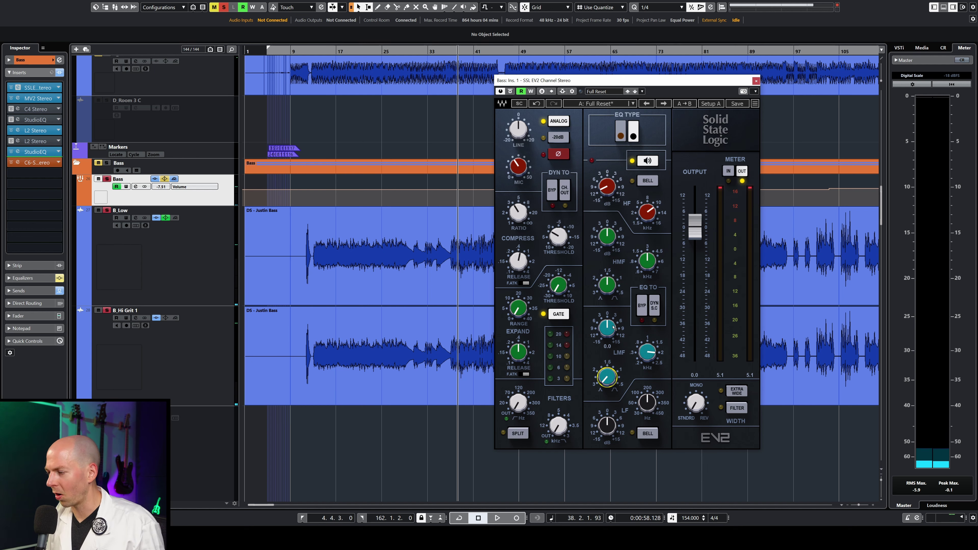
- Set a few dB of low-mid boost on the Bass EV2, comparing against the EQ switched out
{"action": "key", "text": "space"}
{"action": "mouse_move", "coordinate": [614, 328]}
{"action": "left_mouse_down"}
{"action": "mouse_move", "coordinate": [614, 349]}
{"action": "mouse_move", "coordinate": [607, 331]}
{"action": "left_mouse_up"}
{"action": "key", "text": "space"}
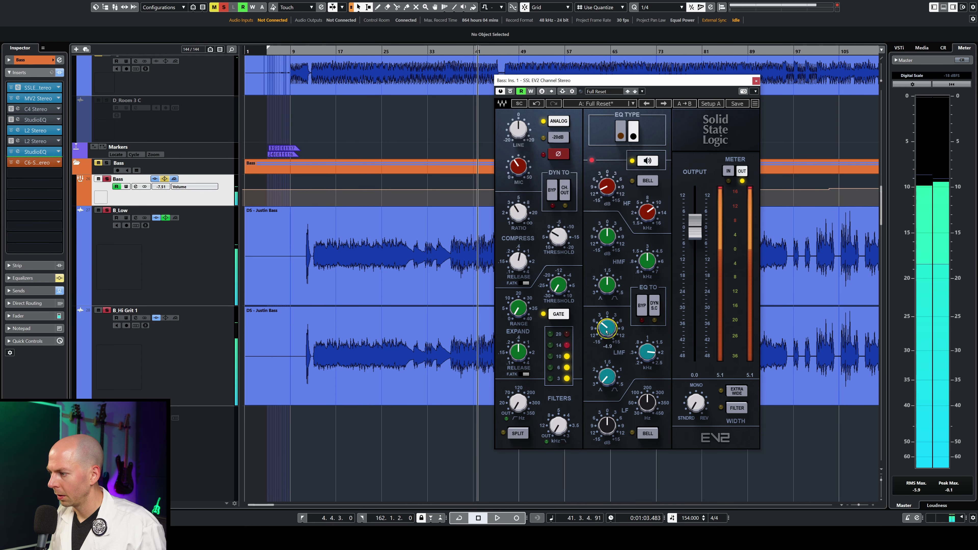
{"action": "left_click", "coordinate": [651, 163]}
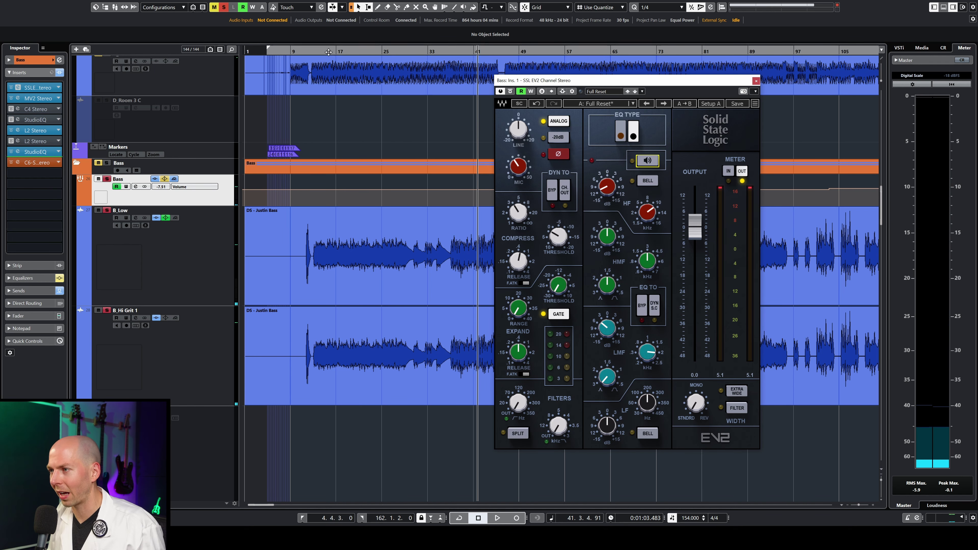
{"action": "key", "text": "space"}
{"action": "left_click_drag", "start_coordinate": [608, 328], "coordinate": [608, 314]}
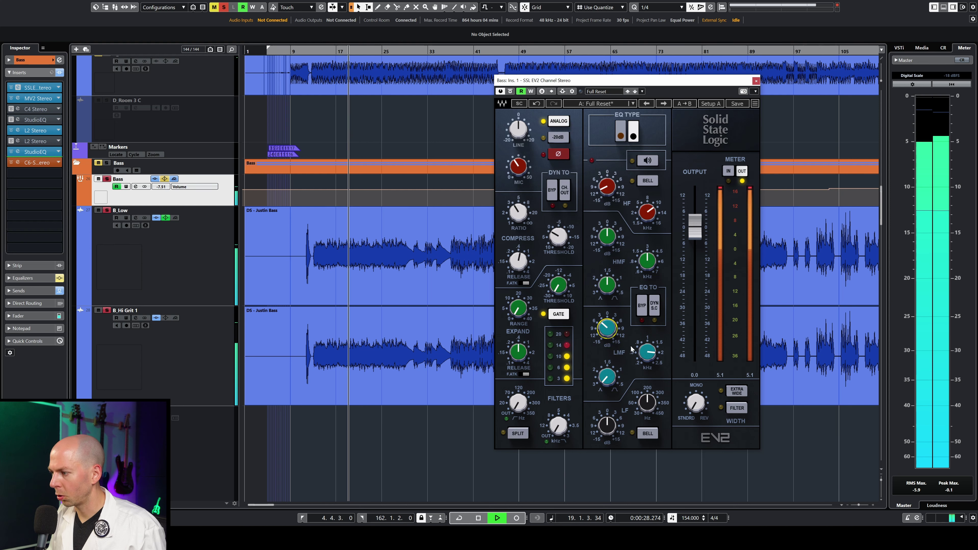
{"action": "key", "text": "space"}
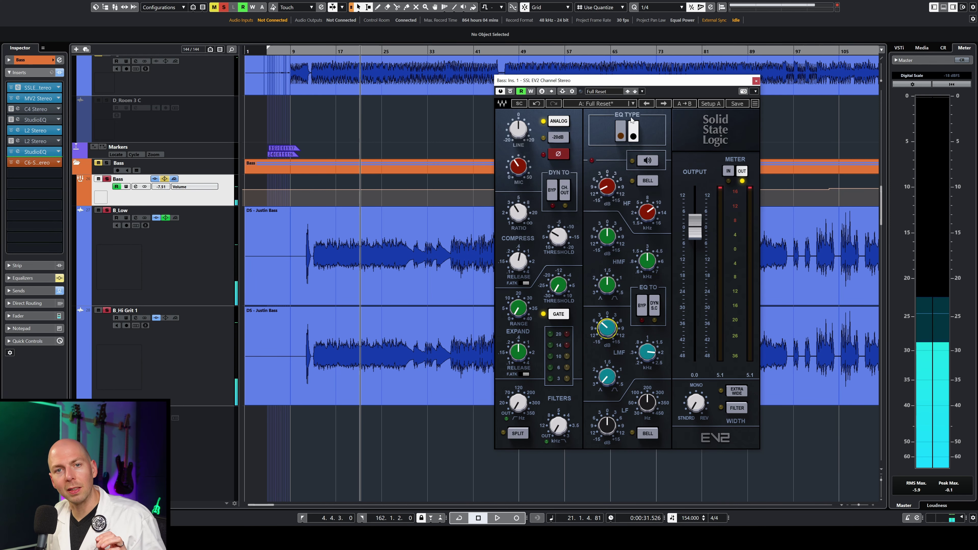
- Switch the bass EV2 to the brown EQ character and boost the low band about 7 dB
{"action": "left_click", "coordinate": [627, 135]}
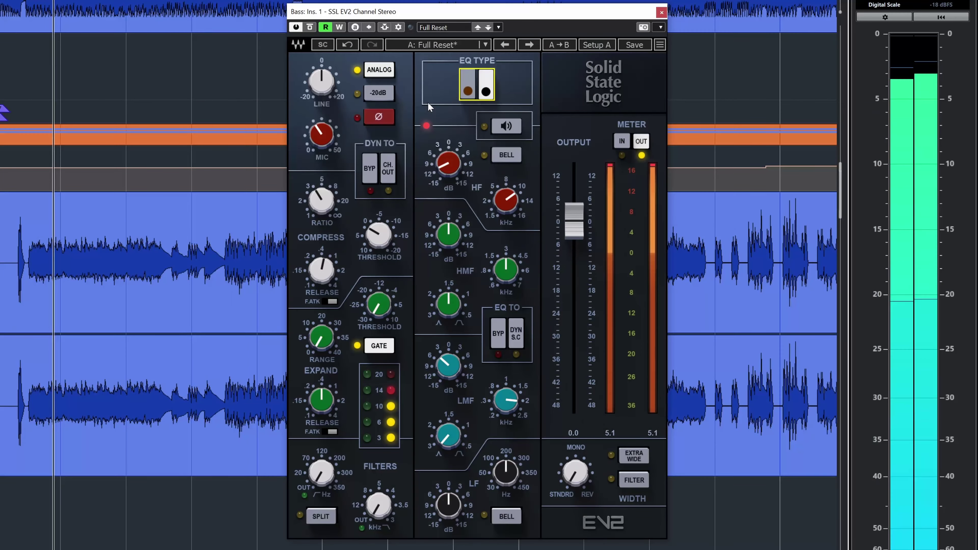
{"action": "left_click_drag", "start_coordinate": [449, 505], "coordinate": [449, 486]}
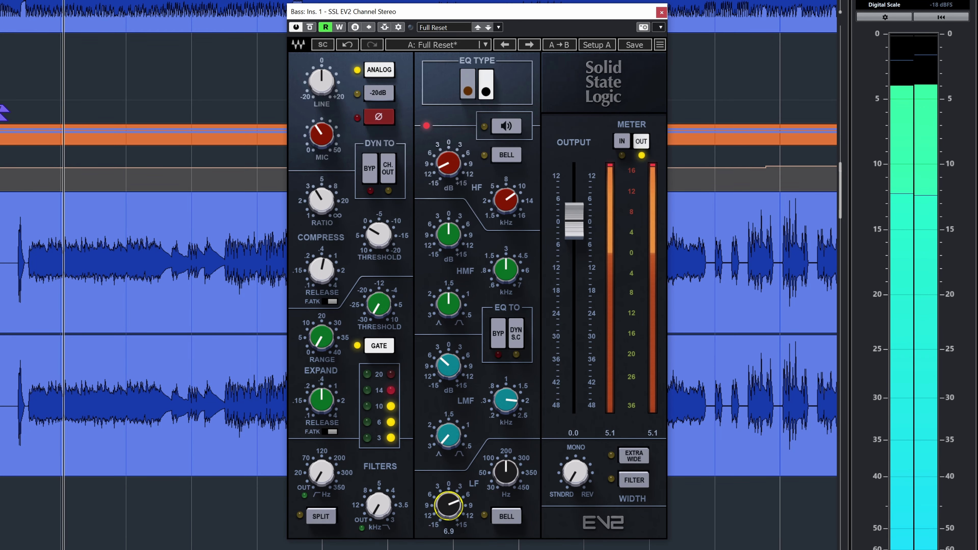
{"action": "left_click", "coordinate": [506, 126]}
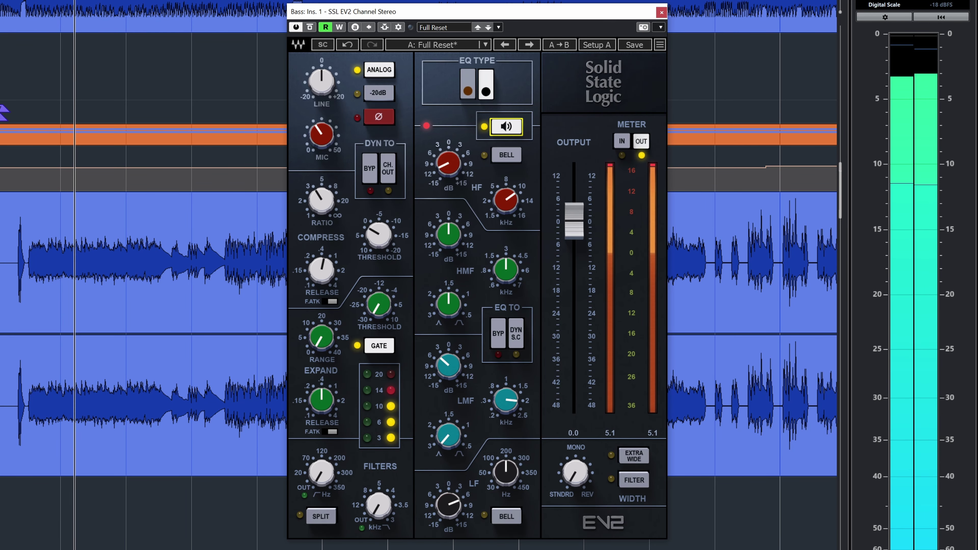
- Make the low band a bell curve centred around 100 Hz
{"action": "left_click_drag", "start_coordinate": [505, 472], "coordinate": [526, 491]}
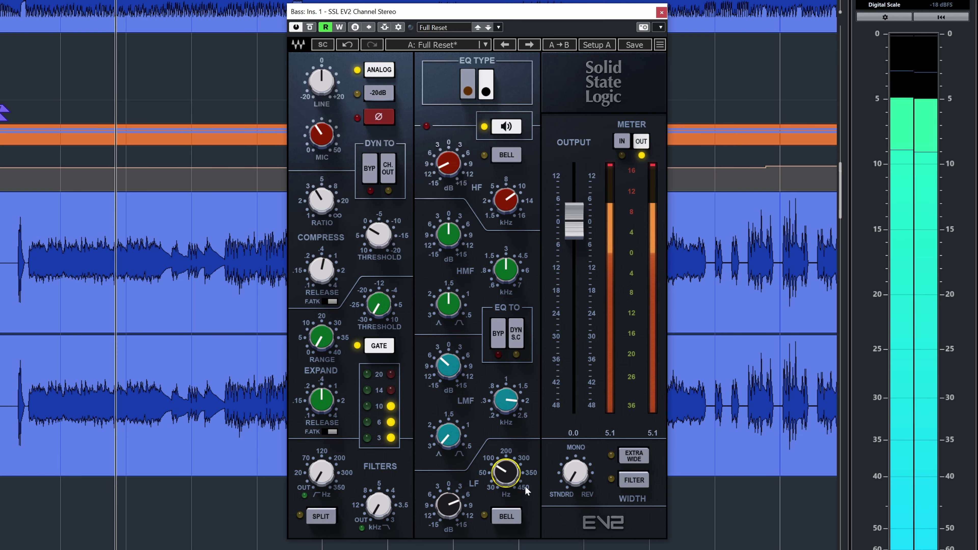
{"action": "key", "text": "space"}
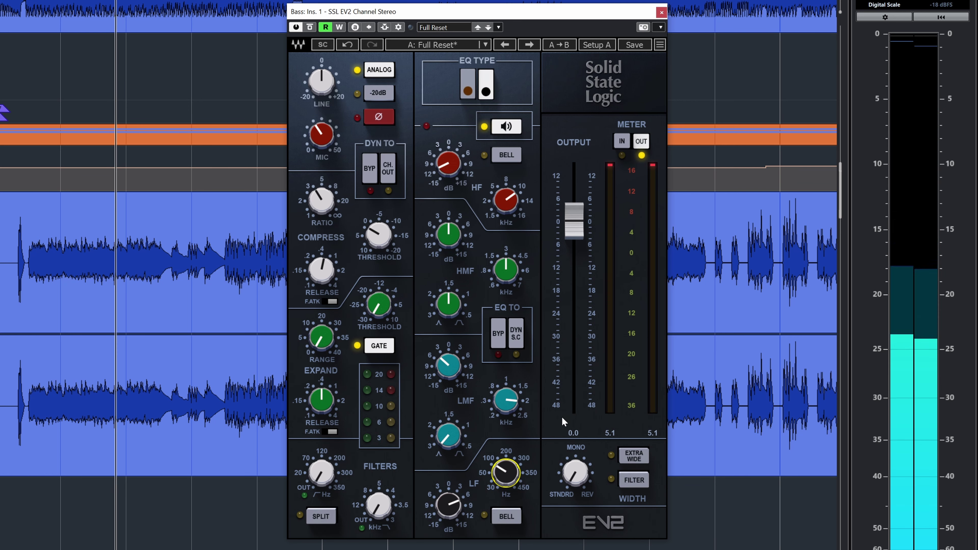
{"action": "left_click", "coordinate": [507, 516]}
{"action": "key", "text": "space"}
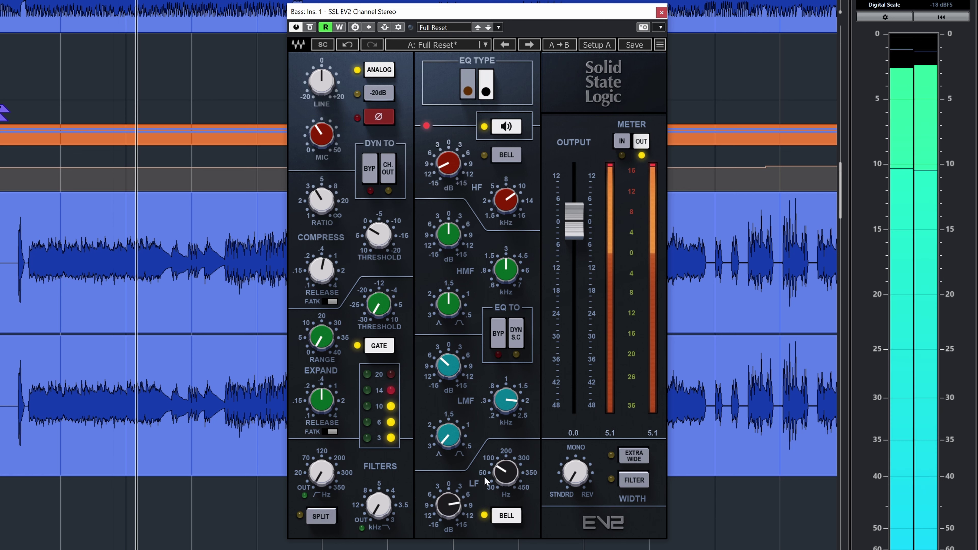
{"action": "left_click_drag", "start_coordinate": [506, 472], "coordinate": [513, 473]}
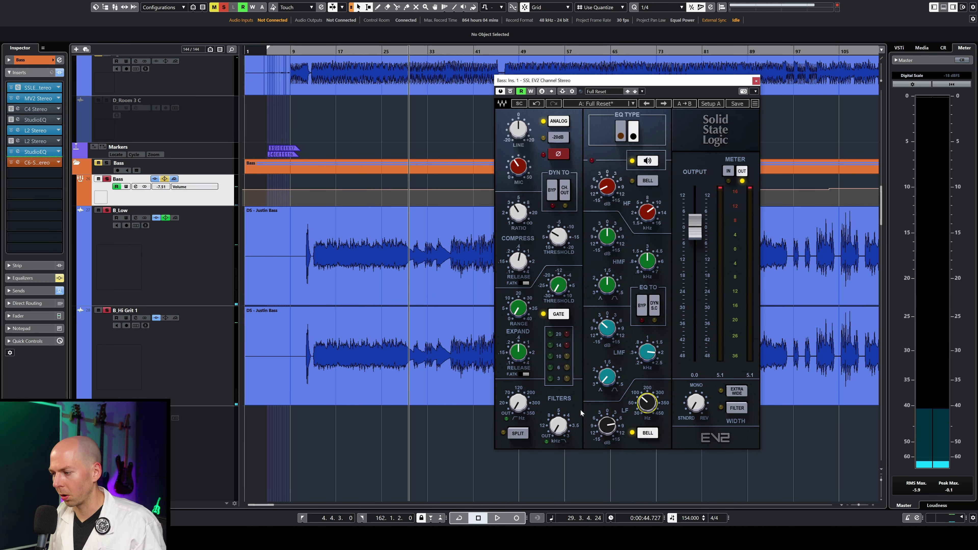
- Play the bass and A/B the EQ in and out and the brown versus black characters
{"action": "mouse_move", "coordinate": [612, 431]}
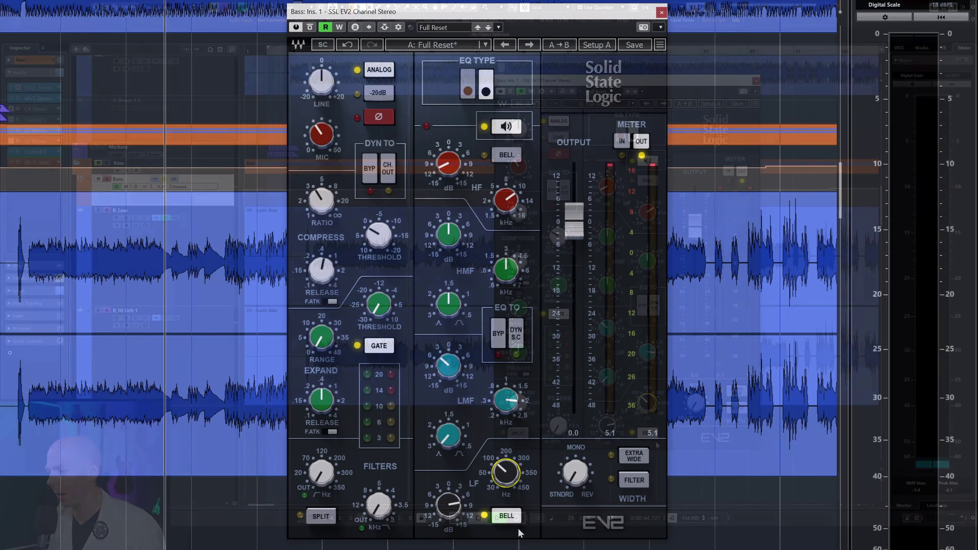
{"action": "key", "text": "space"}
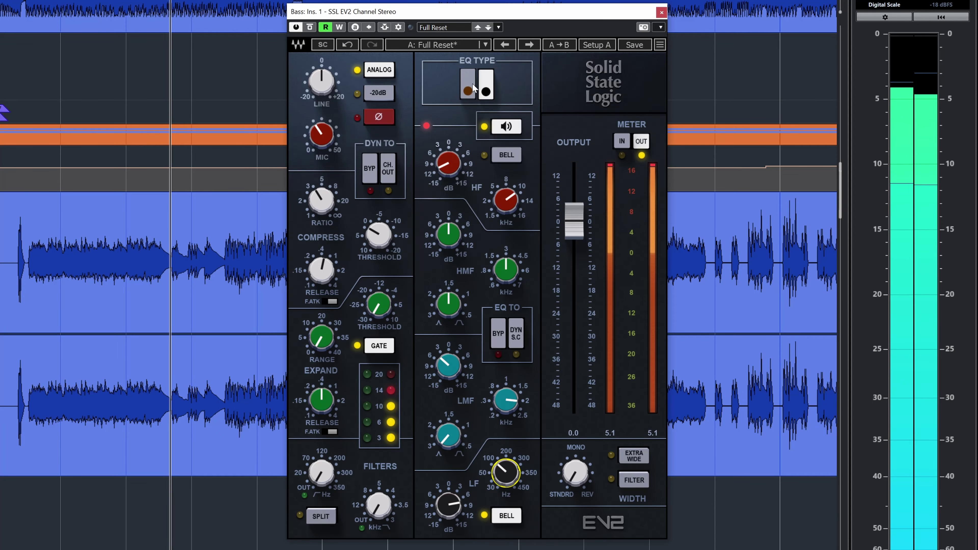
{"action": "left_click", "coordinate": [506, 126]}
{"action": "left_click", "coordinate": [474, 90]}
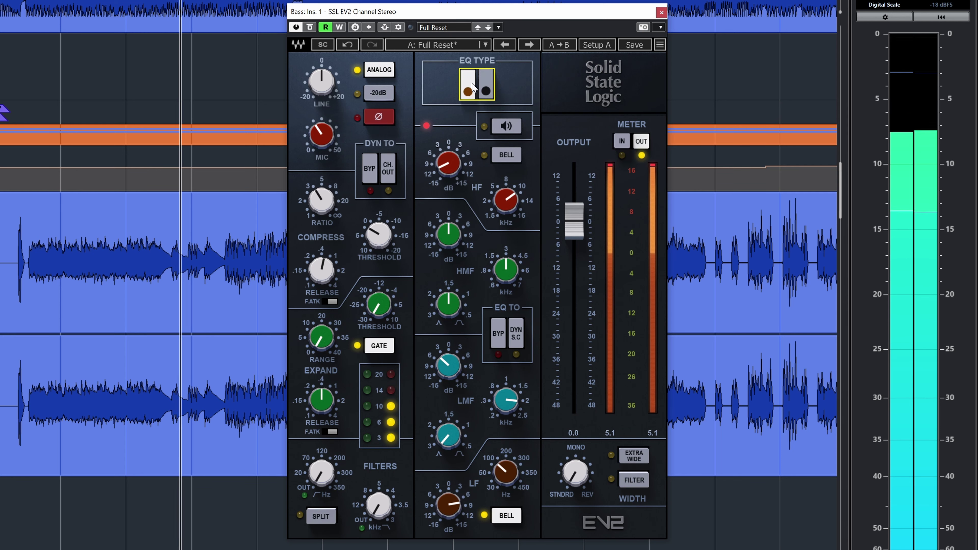
{"action": "left_click", "coordinate": [487, 88]}
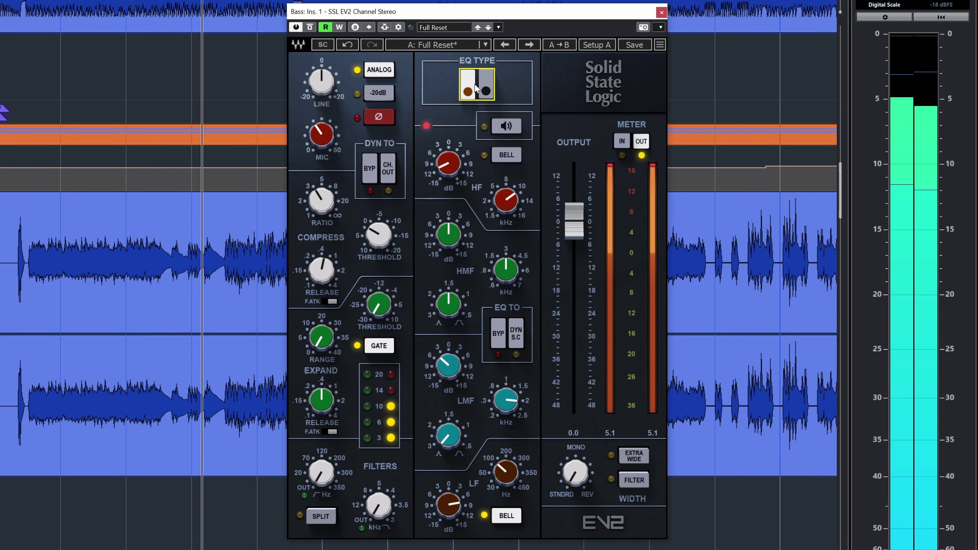
{"action": "left_click", "coordinate": [487, 91]}
{"action": "left_click", "coordinate": [487, 90]}
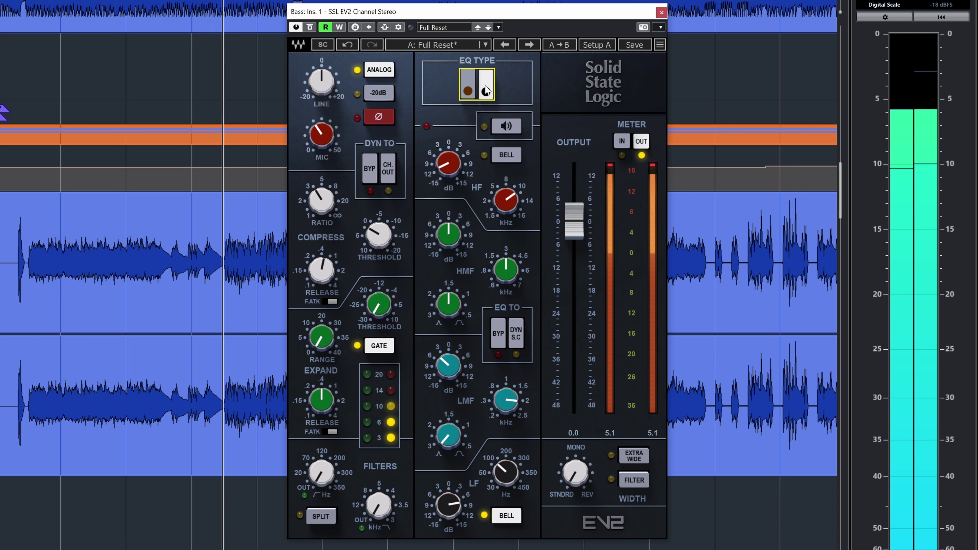
{"action": "left_click", "coordinate": [468, 88]}
- Settle on the brown EQ character and close the SSL EV2 window
{"action": "left_click", "coordinate": [468, 86]}
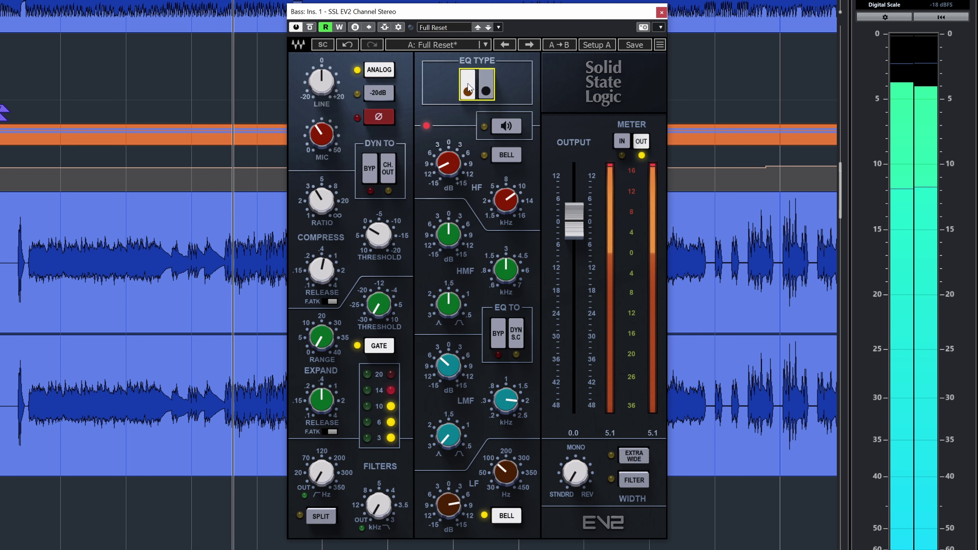
{"action": "left_click", "coordinate": [486, 83]}
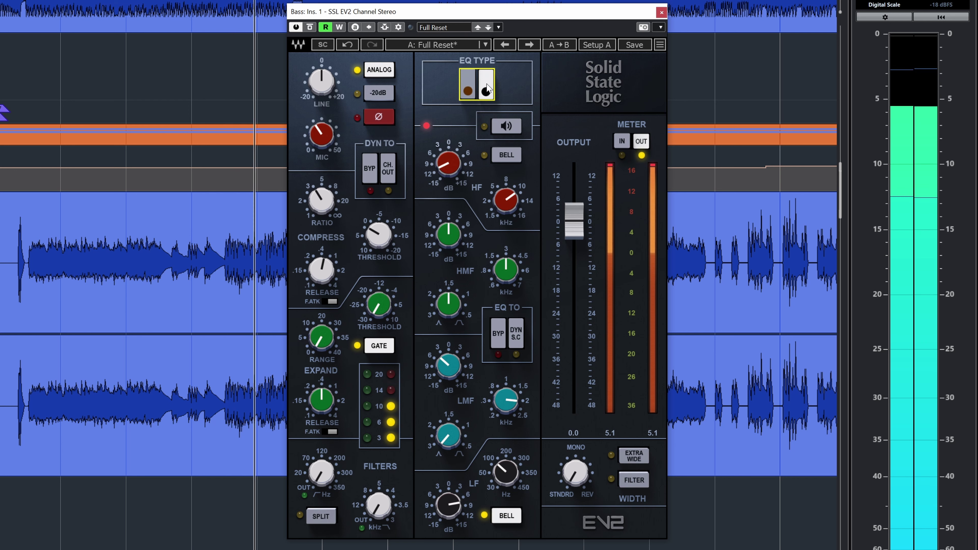
{"action": "left_click", "coordinate": [474, 89]}
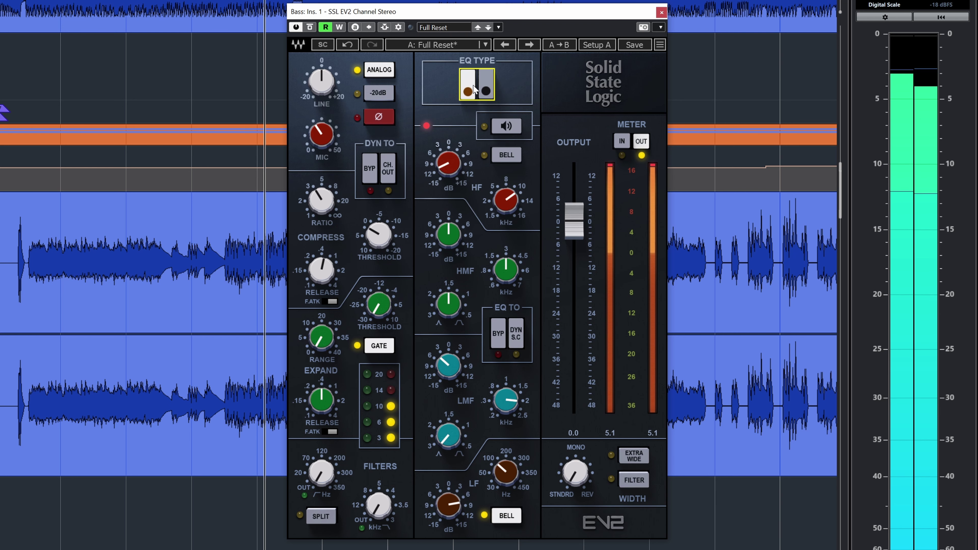
{"action": "key", "text": "space"}
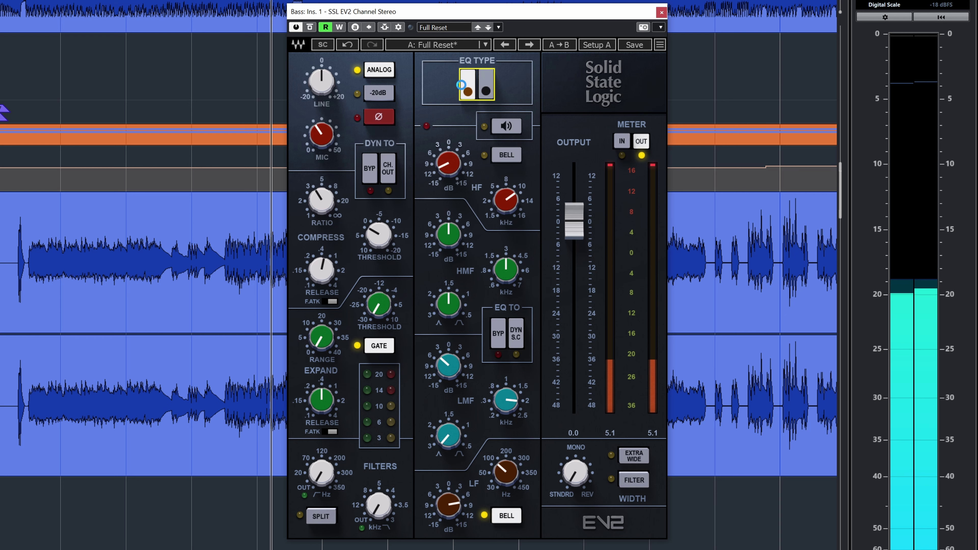
{"action": "left_click", "coordinate": [481, 95]}
{"action": "key", "text": "space"}
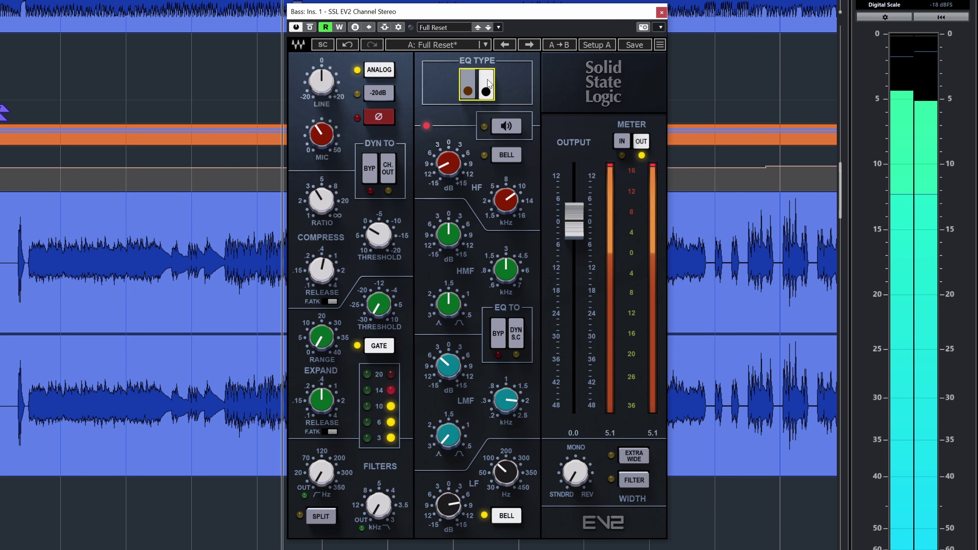
{"action": "left_click", "coordinate": [466, 88]}
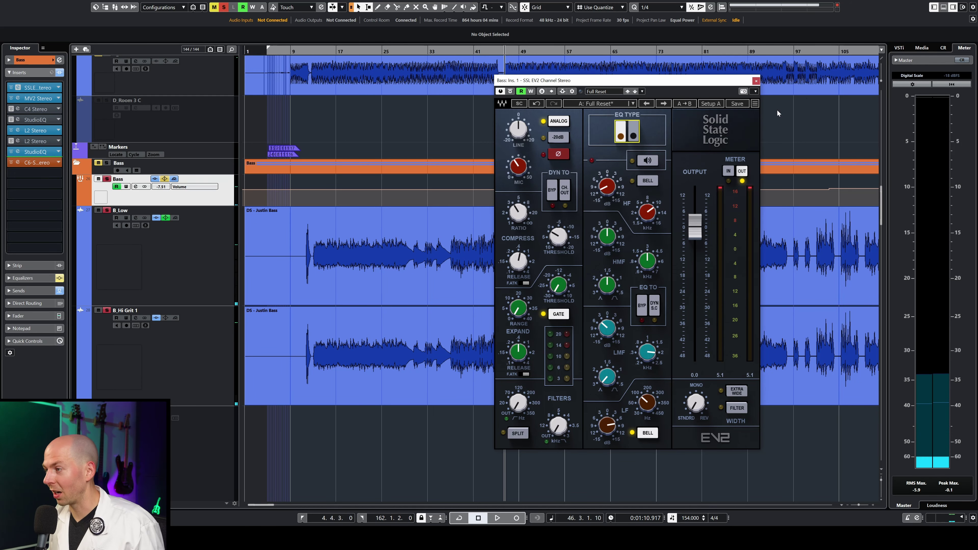
{"action": "left_click", "coordinate": [757, 81]}
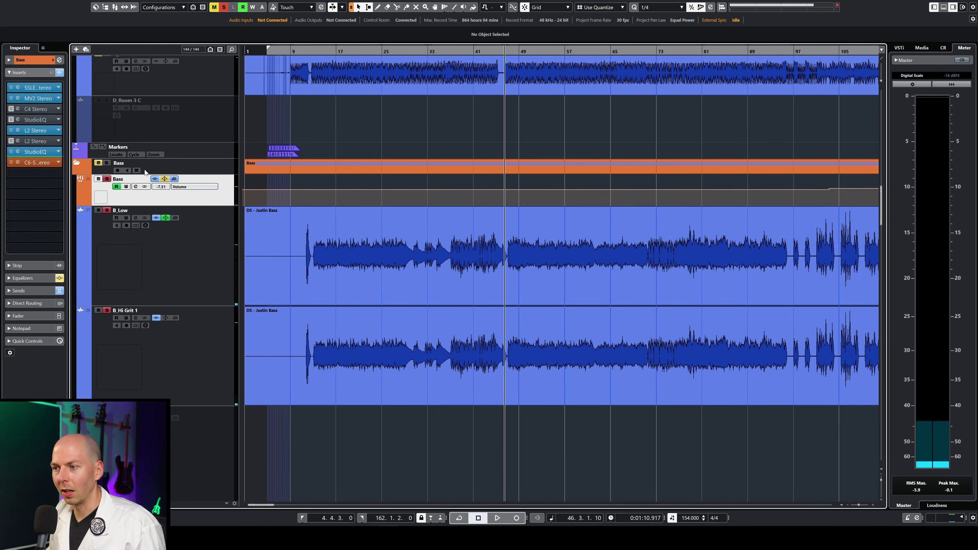
- Unsolo the bass, select the G_Rhythm bus and lower the EV2 mic gain to about 4.6
{"action": "left_click", "coordinate": [227, 7]}
{"action": "scroll", "coordinate": [334, 232], "scroll_direction": "down", "scroll_amount": 10}
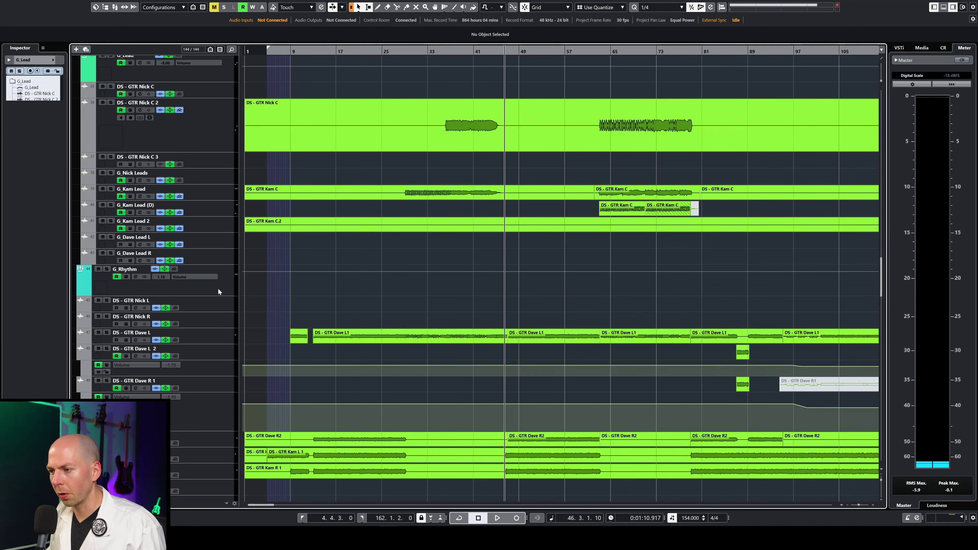
{"action": "left_click", "coordinate": [218, 289]}
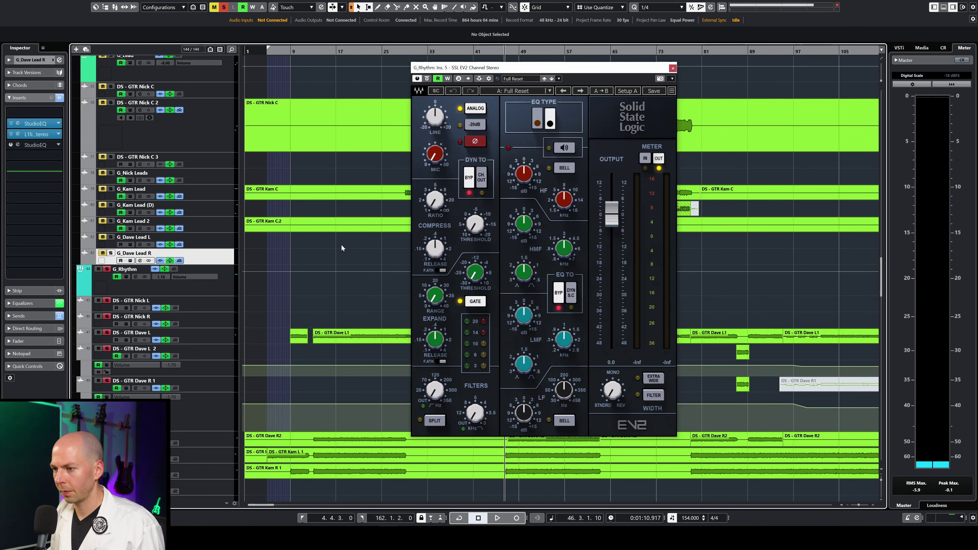
{"action": "key", "text": "space"}
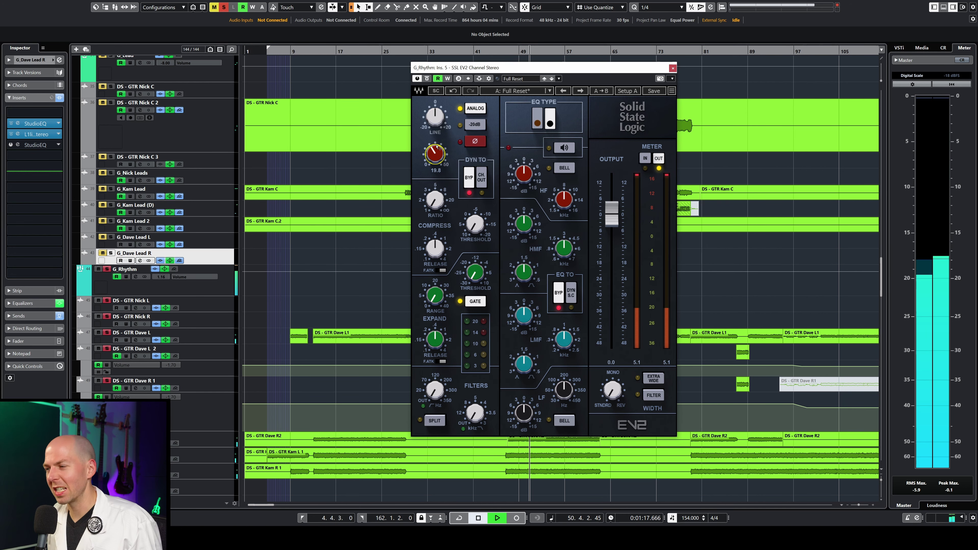
{"action": "left_click_drag", "start_coordinate": [435, 154], "coordinate": [441, 164]}
{"action": "key", "text": "space"}
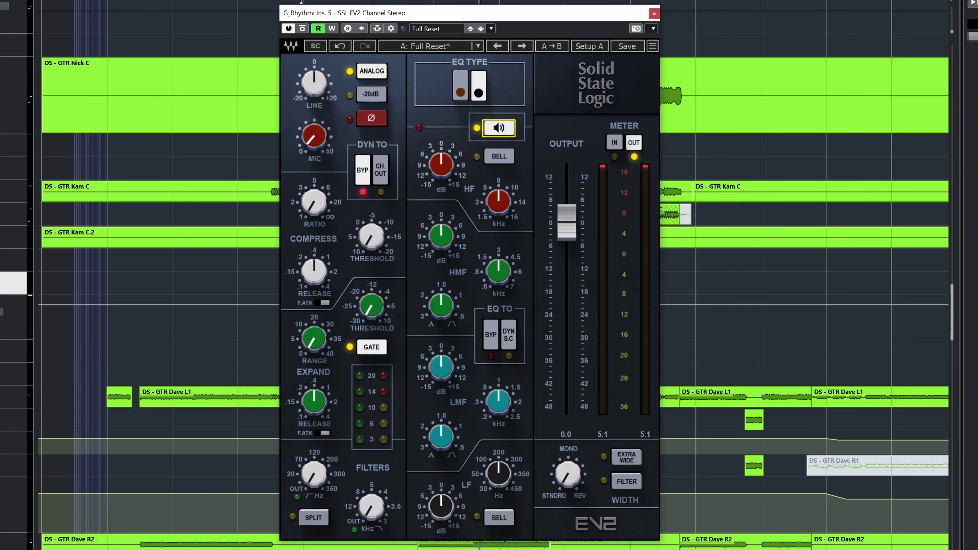
- Boost the G_Rhythm low band about 2.7 dB as a shelf at roughly 401 Hz
{"action": "key", "text": "space"}
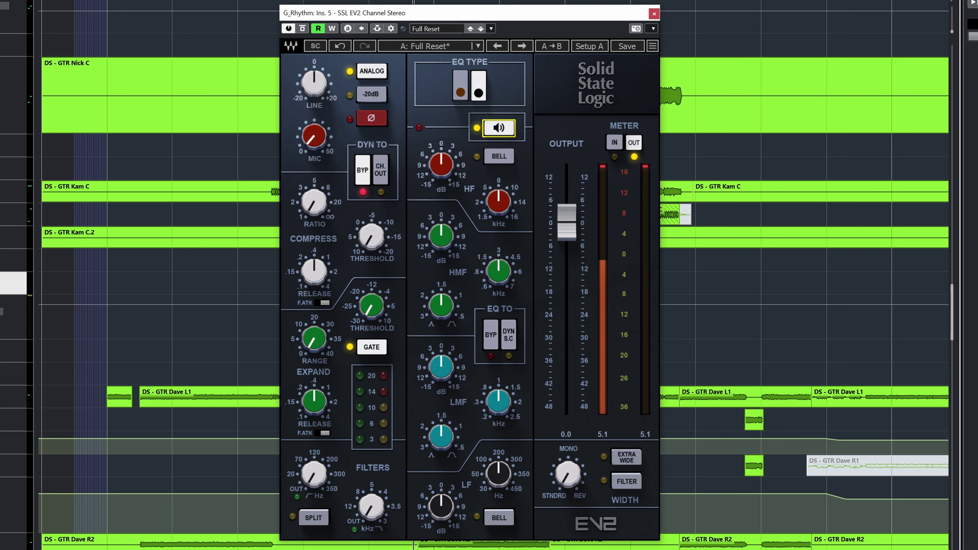
{"action": "left_click_drag", "start_coordinate": [498, 474], "coordinate": [498, 469]}
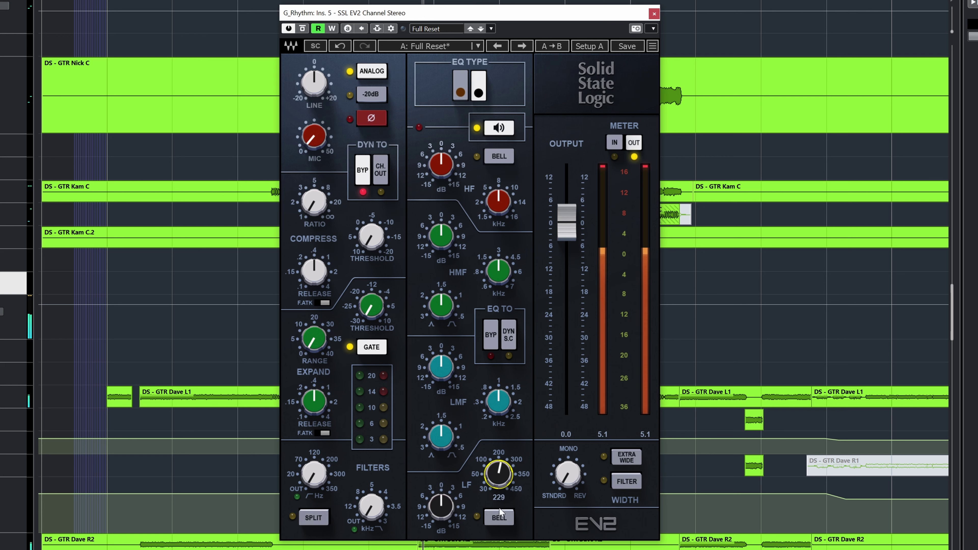
{"action": "left_click", "coordinate": [508, 522]}
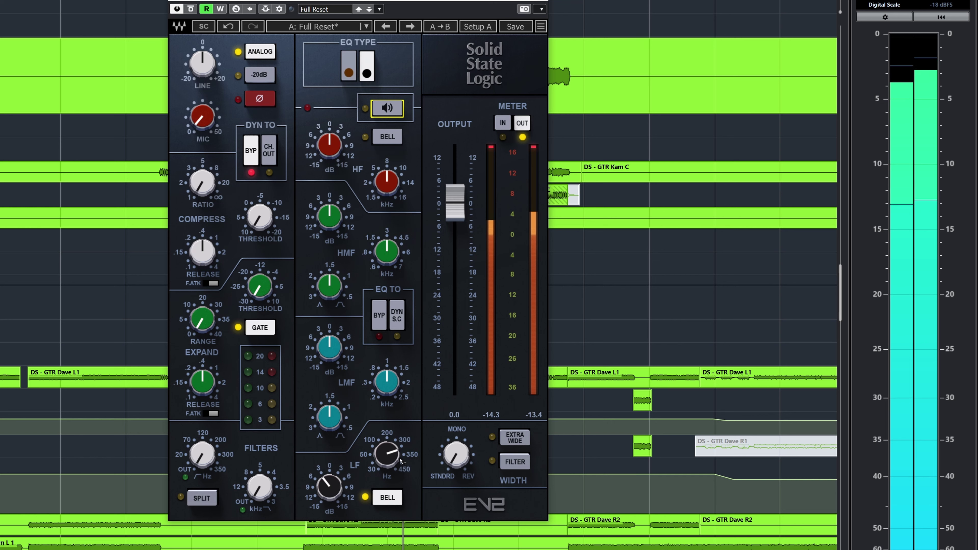
{"action": "left_click_drag", "start_coordinate": [329, 487], "coordinate": [329, 466]}
{"action": "left_click_drag", "start_coordinate": [387, 455], "coordinate": [387, 448]}
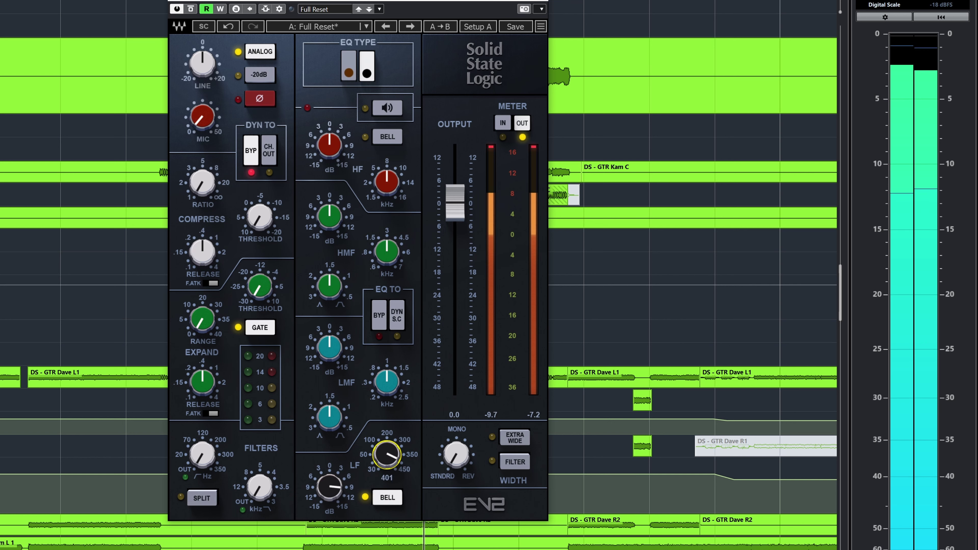
{"action": "left_click", "coordinate": [399, 496]}
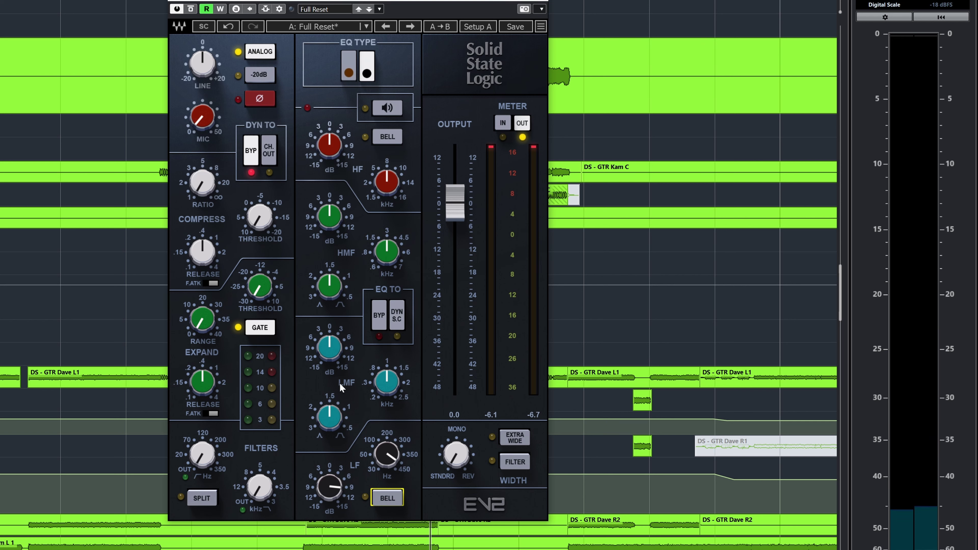
- Set the low-mid band to Q 1.73 around 480 Hz and switch the EQ section in
{"action": "left_click_drag", "start_coordinate": [387, 381], "coordinate": [386, 397]}
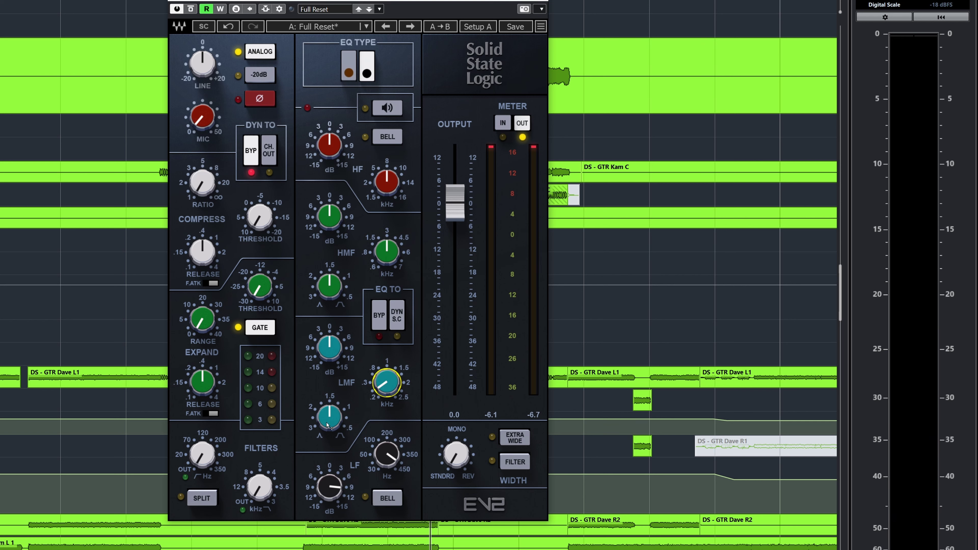
{"action": "left_click_drag", "start_coordinate": [330, 417], "coordinate": [330, 422]}
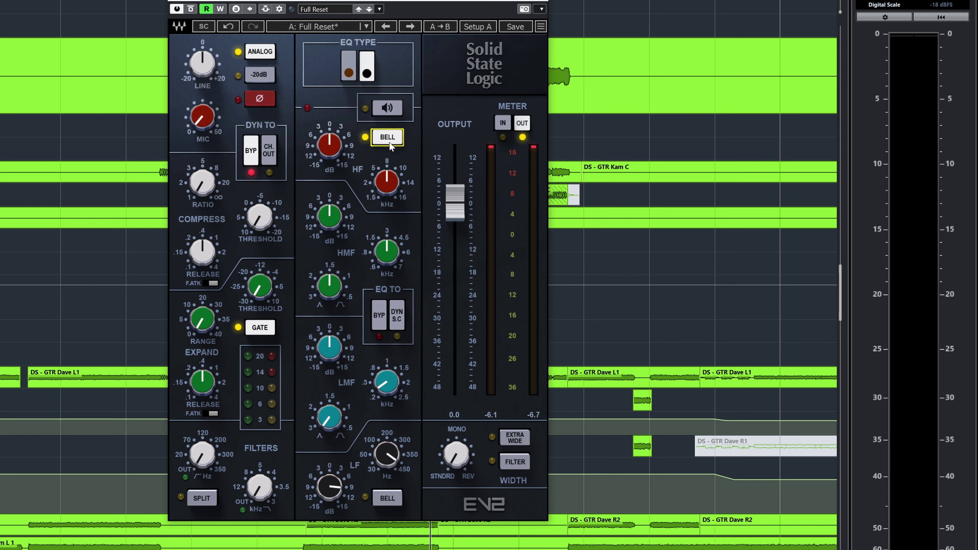
{"action": "left_click", "coordinate": [391, 108]}
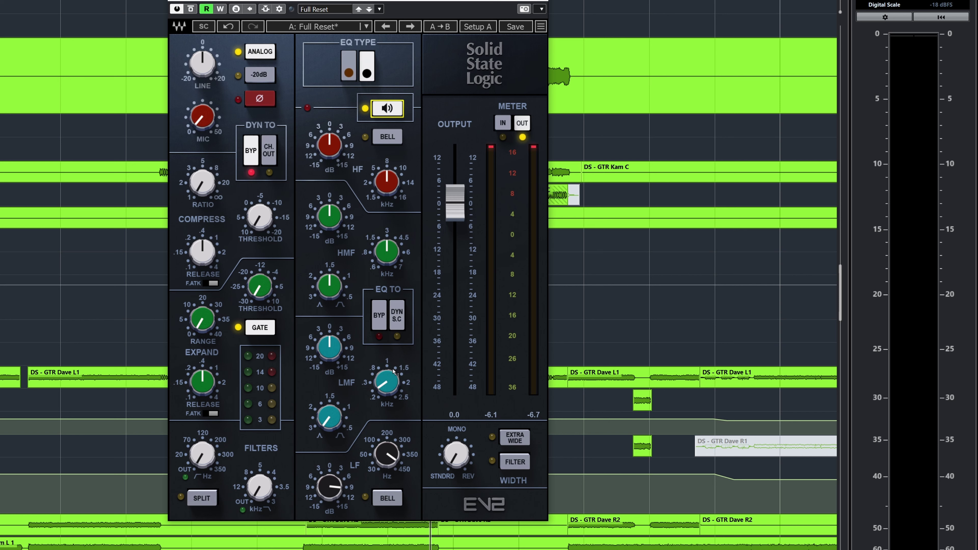
{"action": "key", "text": "space"}
{"action": "mouse_move", "coordinate": [394, 372]}
{"action": "left_mouse_down"}
{"action": "mouse_move", "coordinate": [394, 362]}
{"action": "mouse_move", "coordinate": [395, 372]}
{"action": "left_mouse_up"}
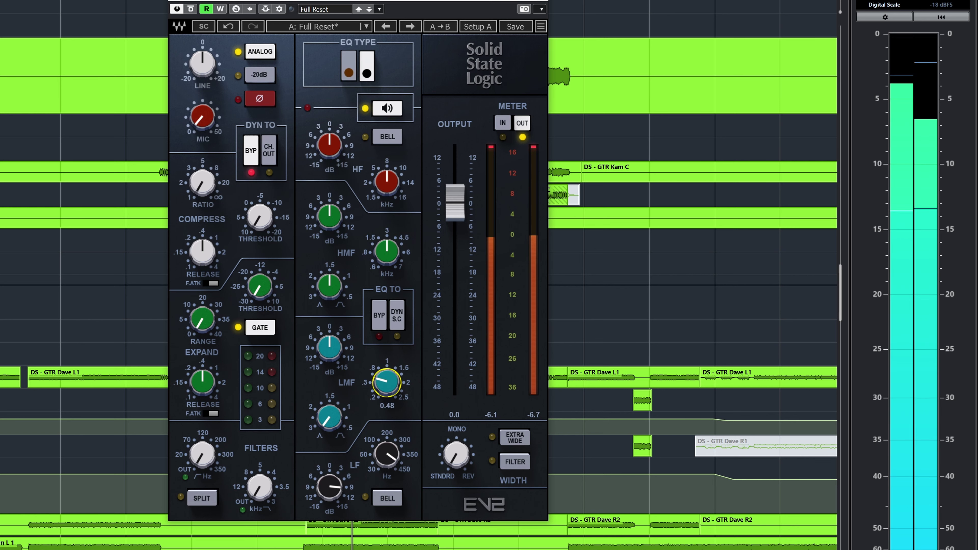
{"action": "key", "text": "space"}
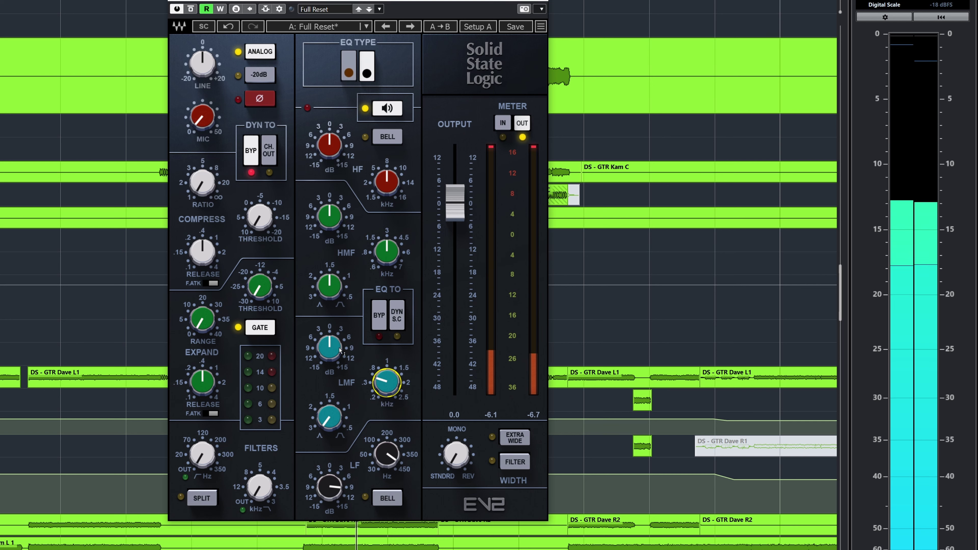
- Cut the low-mid band, settling at -4.9 dB, then bypass the plugin to compare
{"action": "key", "text": "shift+Tab"}
{"action": "key", "text": "shift+Tab"}
{"action": "key", "text": "shift+Tab"}
{"action": "key", "text": "Down"}
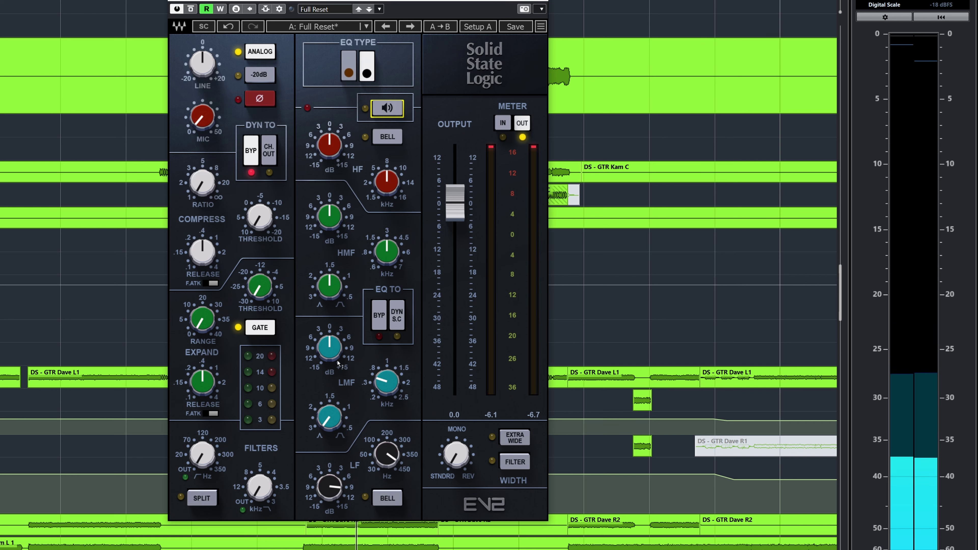
{"action": "key", "text": "space"}
{"action": "left_click_drag", "start_coordinate": [337, 363], "coordinate": [337, 379]}
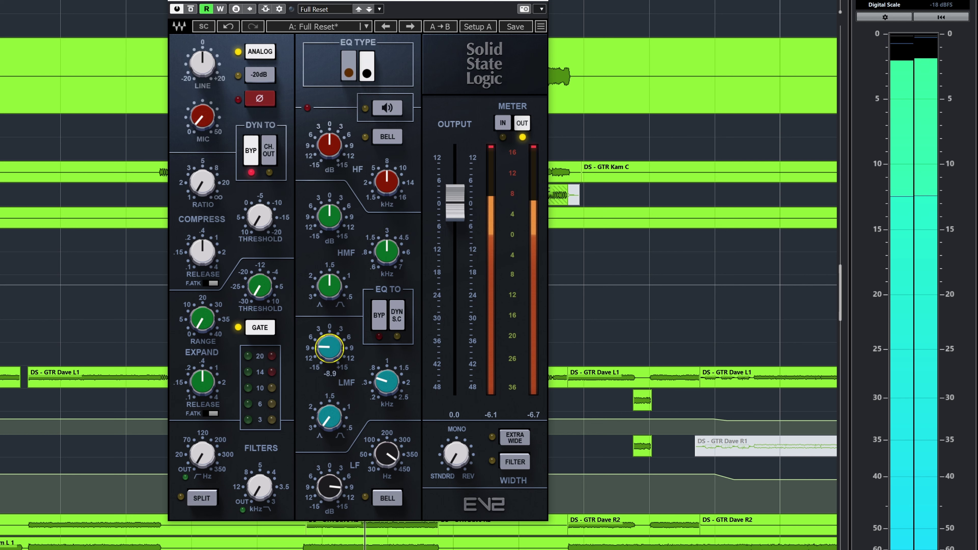
{"action": "key", "text": "Up"}
{"action": "key", "text": "Up"}
{"action": "key", "text": "Up"}
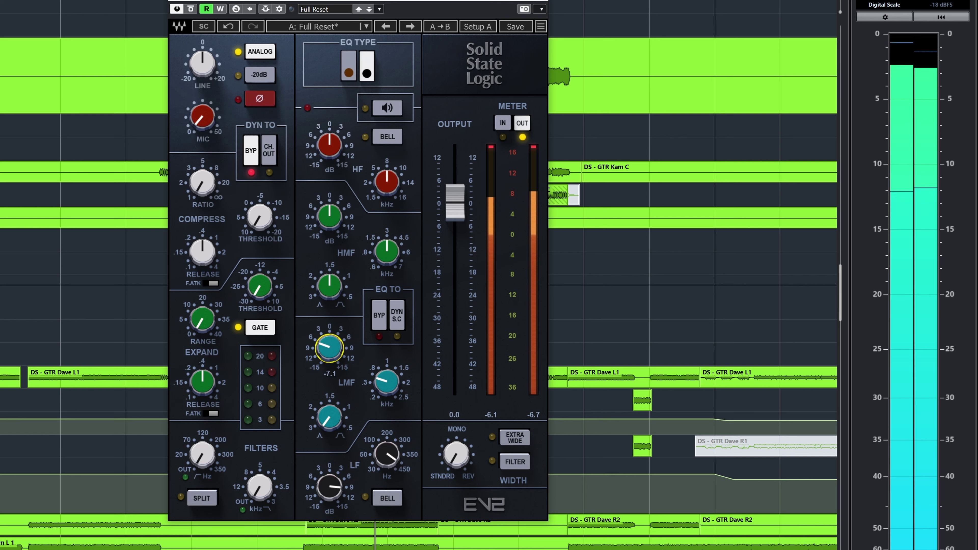
{"action": "key", "text": "Up"}
{"action": "key", "text": "Up"}
{"action": "key", "text": "Up"}
{"action": "key", "text": "Up"}
{"action": "key", "text": "Up"}
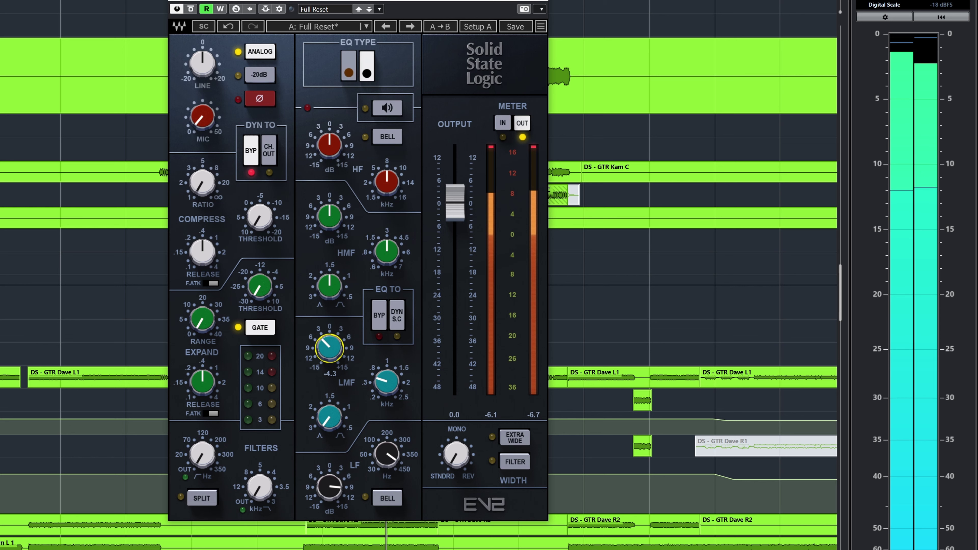
{"action": "key", "text": "Down"}
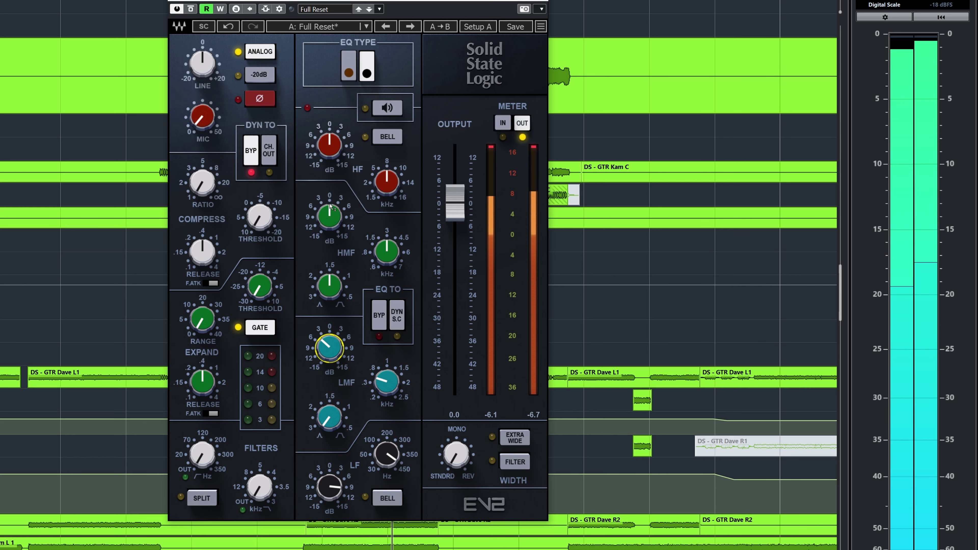
{"action": "left_click", "coordinate": [194, 9]}
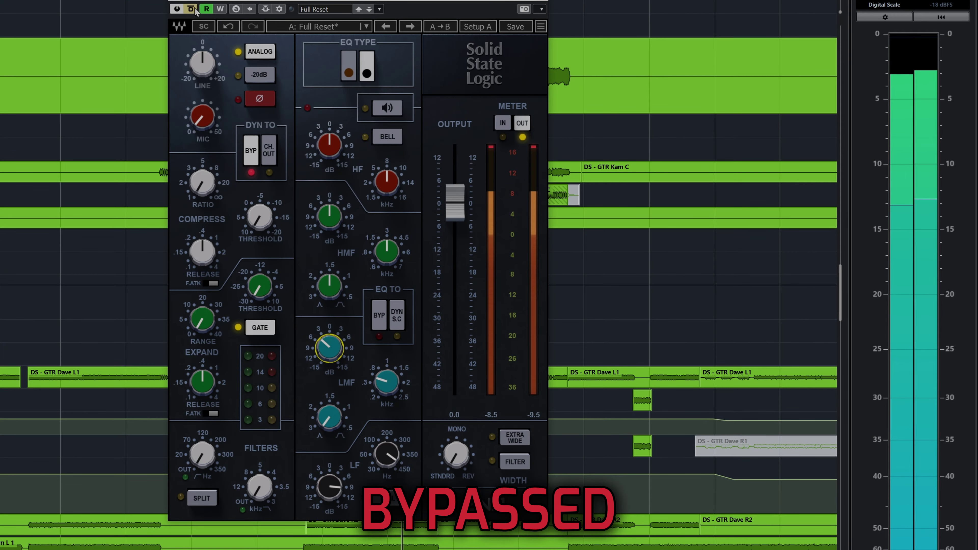
- Re-enable the plugin and add a narrow high-mid cut: Q 3.44, 4.34 kHz, -1.2 dB
{"action": "left_click", "coordinate": [194, 11]}
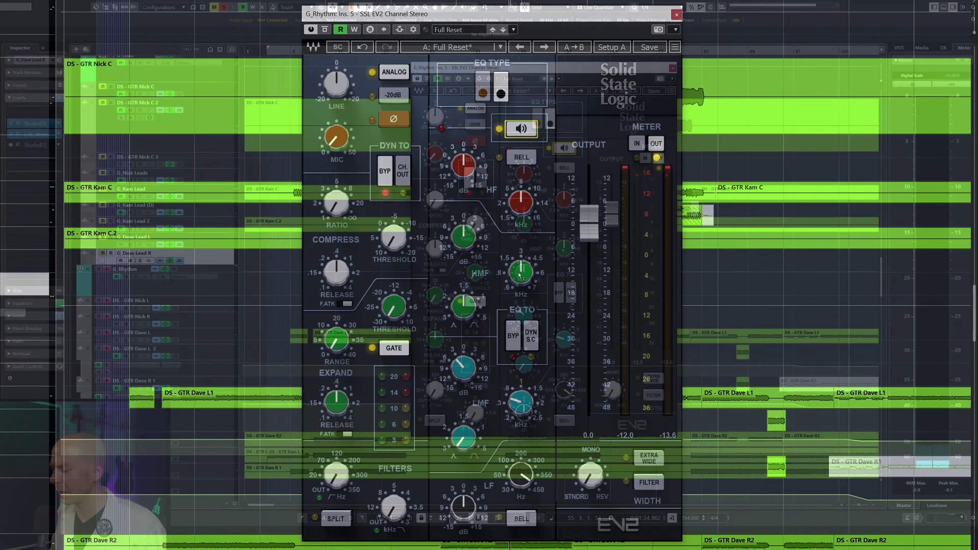
{"action": "mouse_move", "coordinate": [563, 248]}
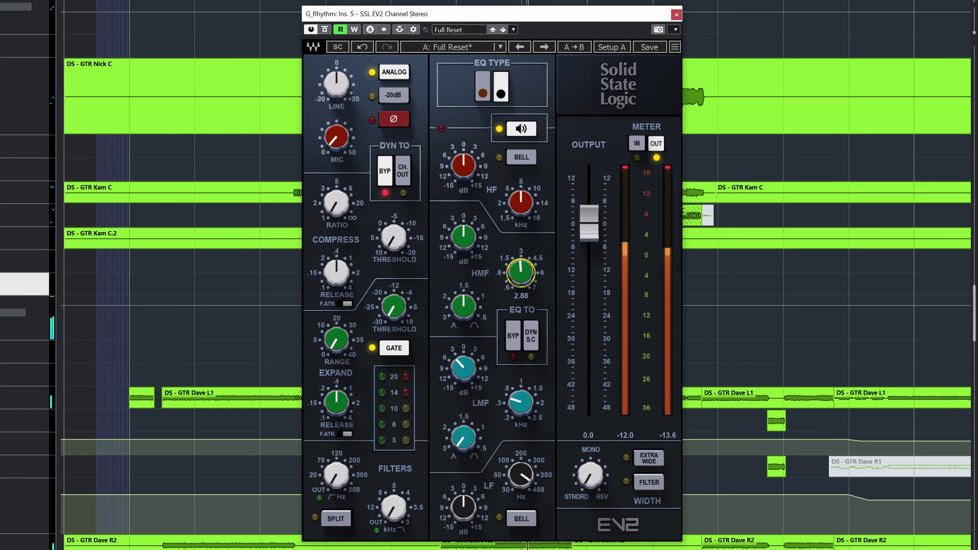
{"action": "left_click_drag", "start_coordinate": [483, 313], "coordinate": [483, 309]}
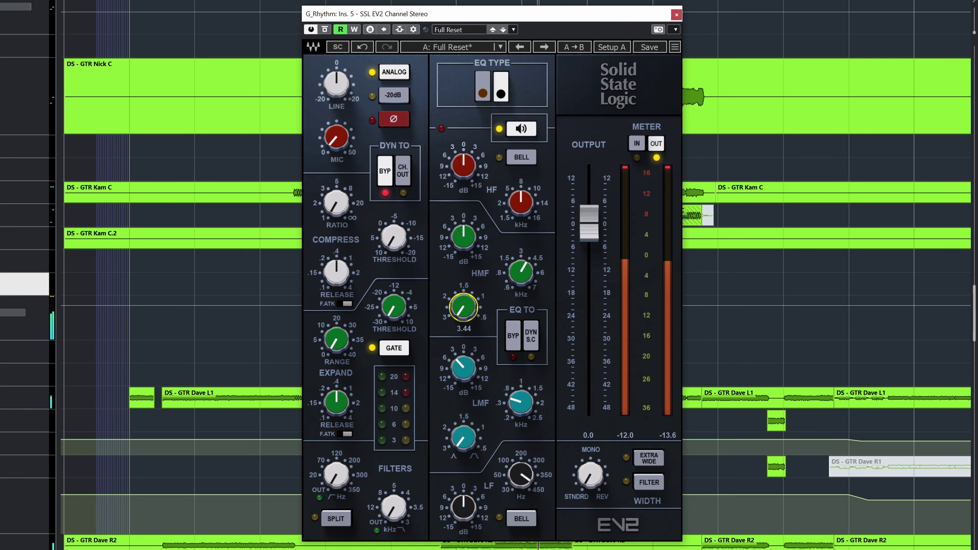
{"action": "left_click", "coordinate": [506, 278]}
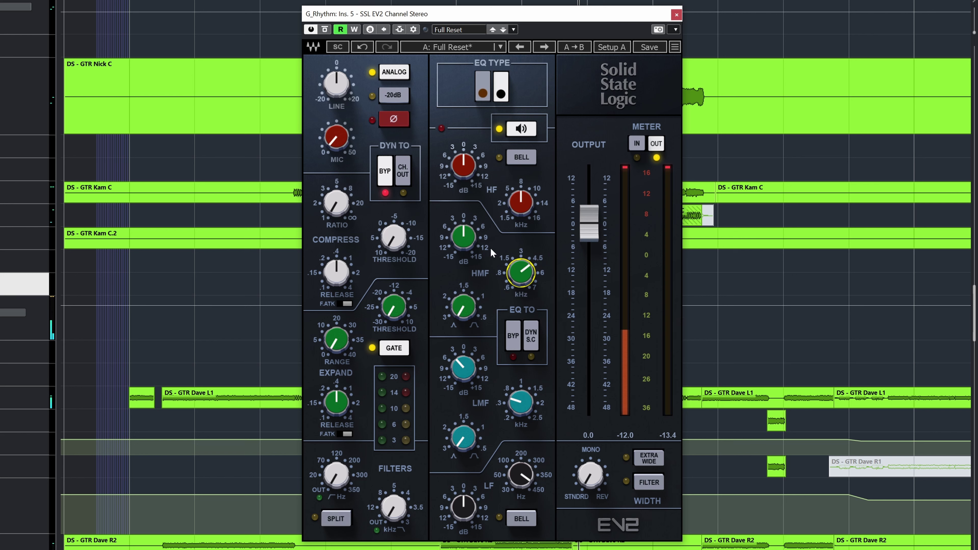
{"action": "left_click", "coordinate": [521, 129]}
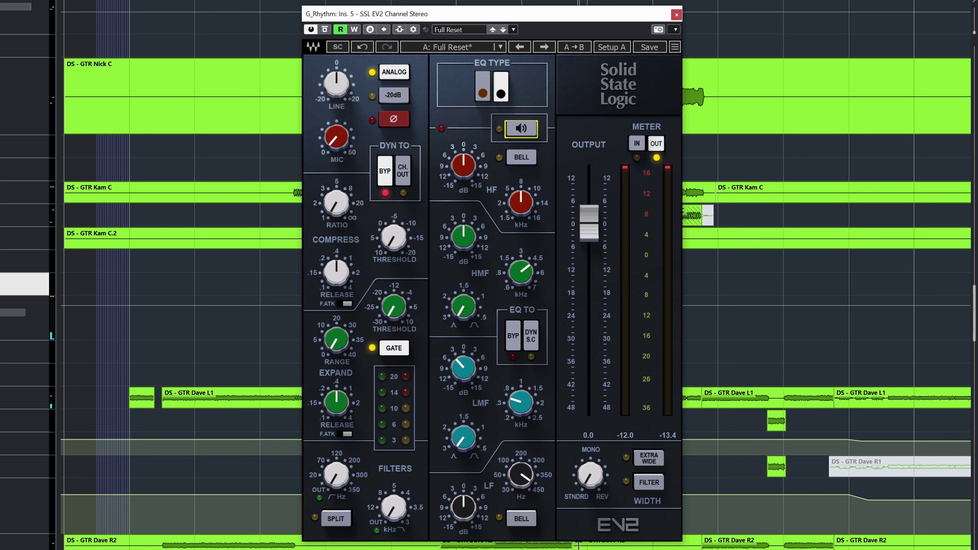
{"action": "left_click_drag", "start_coordinate": [465, 244], "coordinate": [465, 249]}
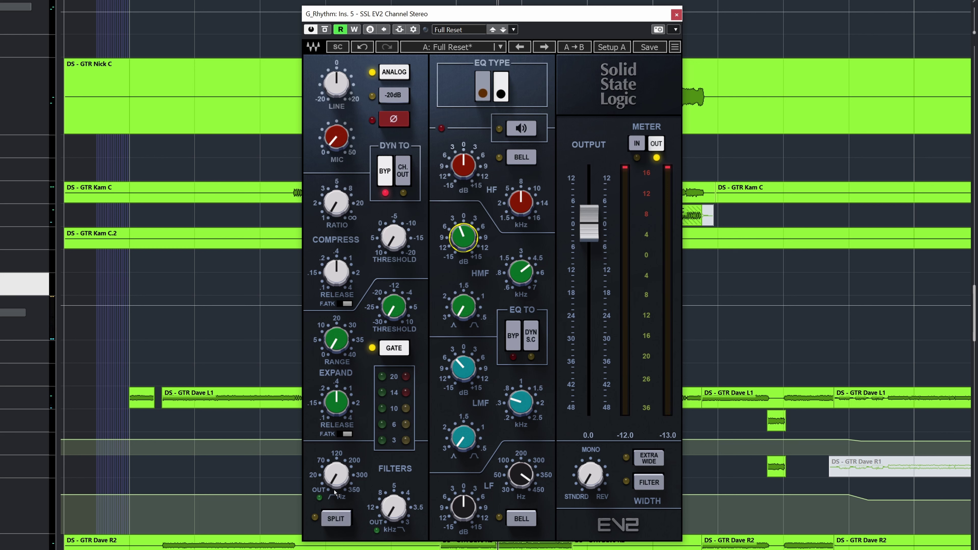
- Engage the high-pass filter at 31.1 Hz in split mode, then close the plugin window
{"action": "left_click_drag", "start_coordinate": [334, 493], "coordinate": [335, 490]}
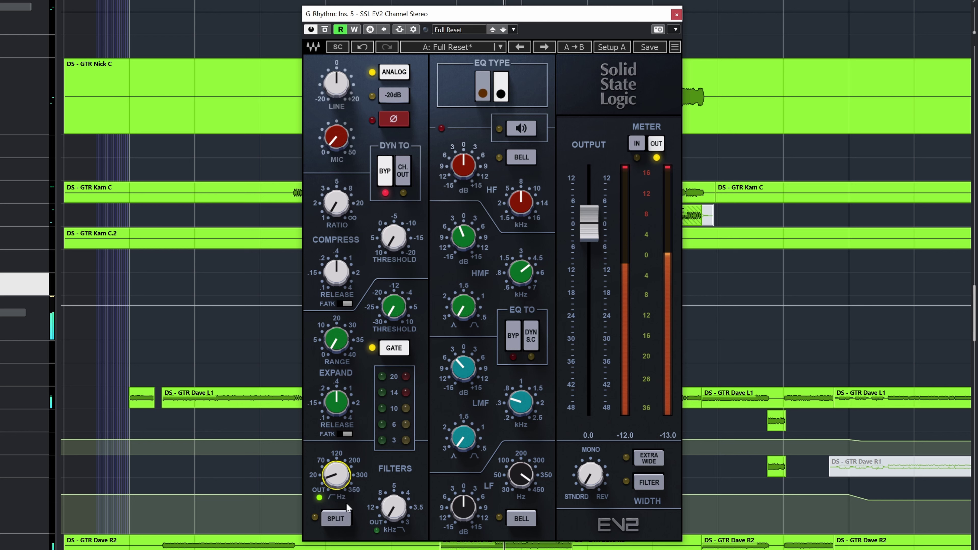
{"action": "left_click", "coordinate": [335, 520]}
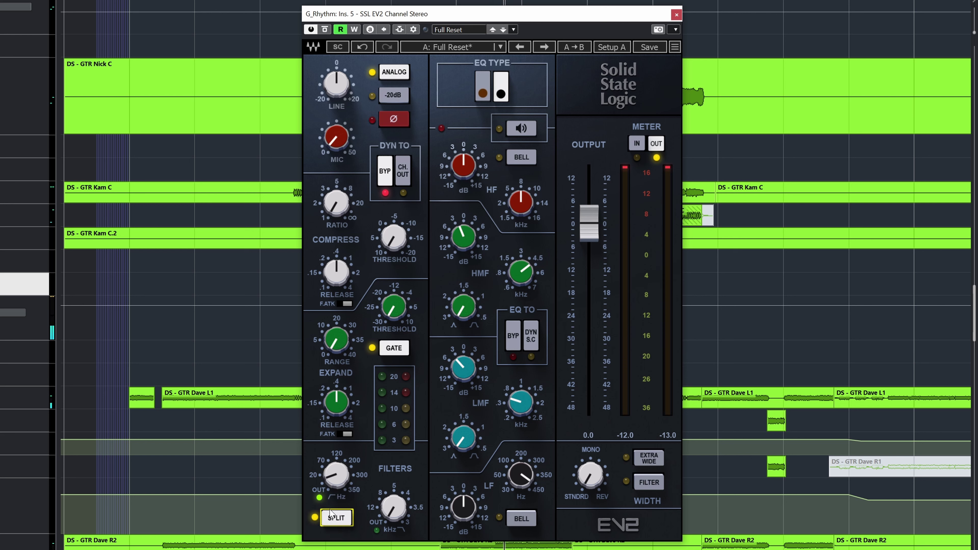
{"action": "left_click_drag", "start_coordinate": [335, 475], "coordinate": [336, 467]}
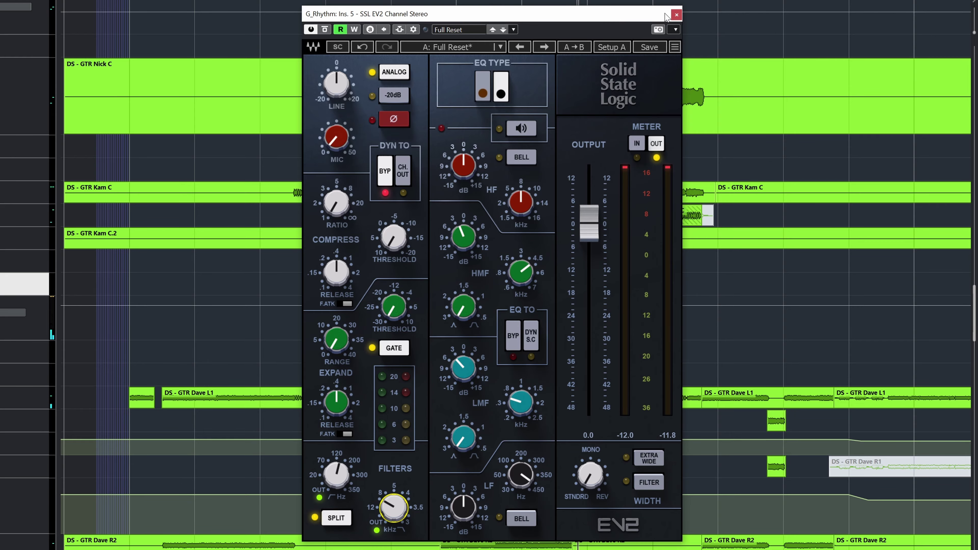
{"action": "left_click", "coordinate": [677, 15]}
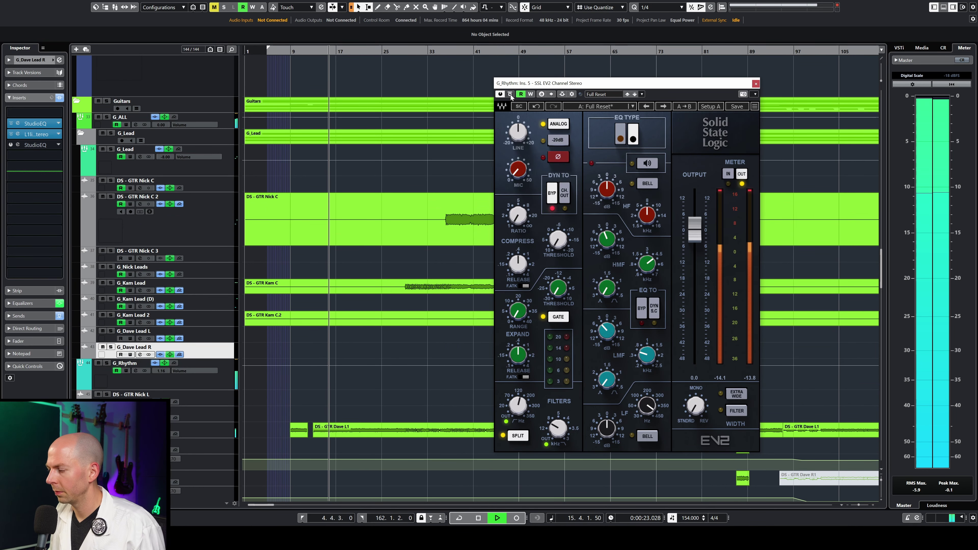
- Compare bypassed and active sound, and set the low-pass cutoff to 14.9 kHz
{"action": "left_click", "coordinate": [510, 94]}
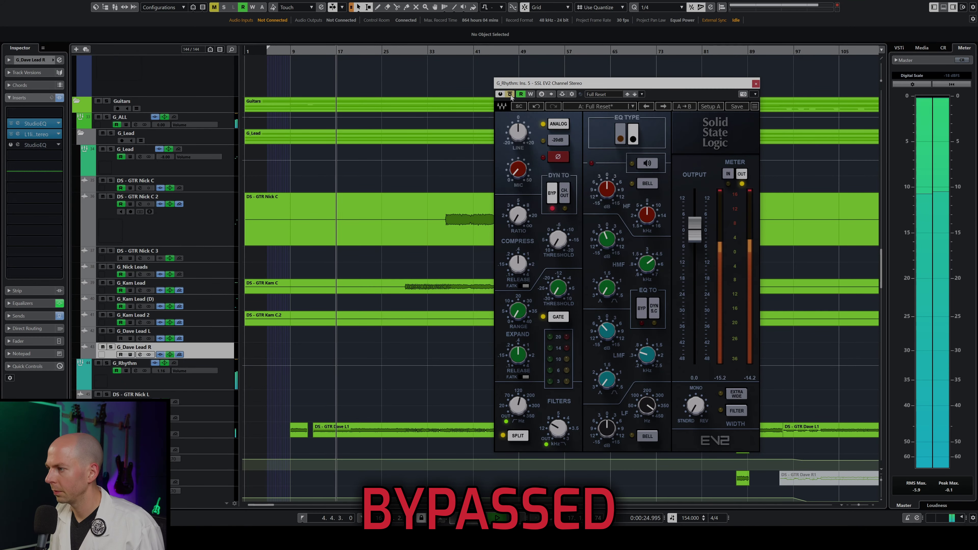
{"action": "left_click", "coordinate": [510, 94]}
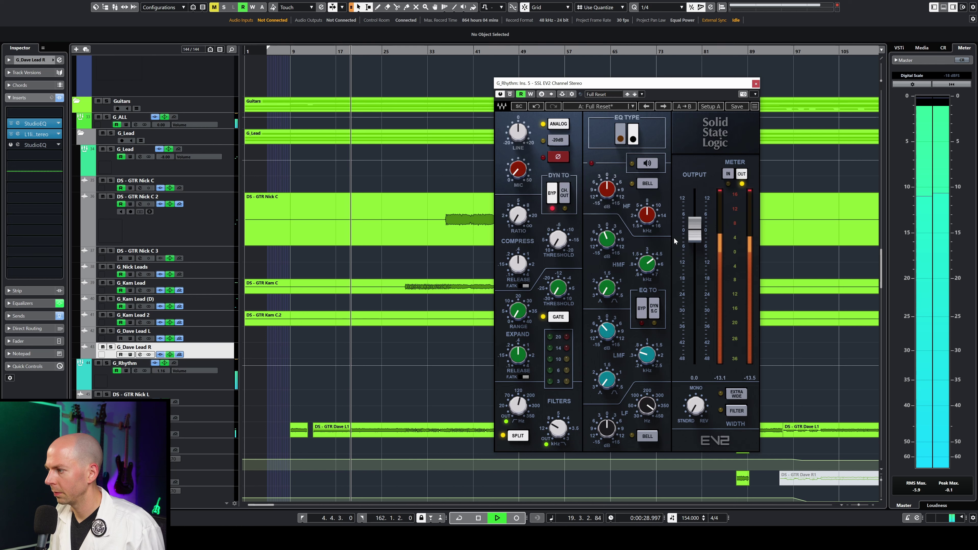
{"action": "key", "text": "space"}
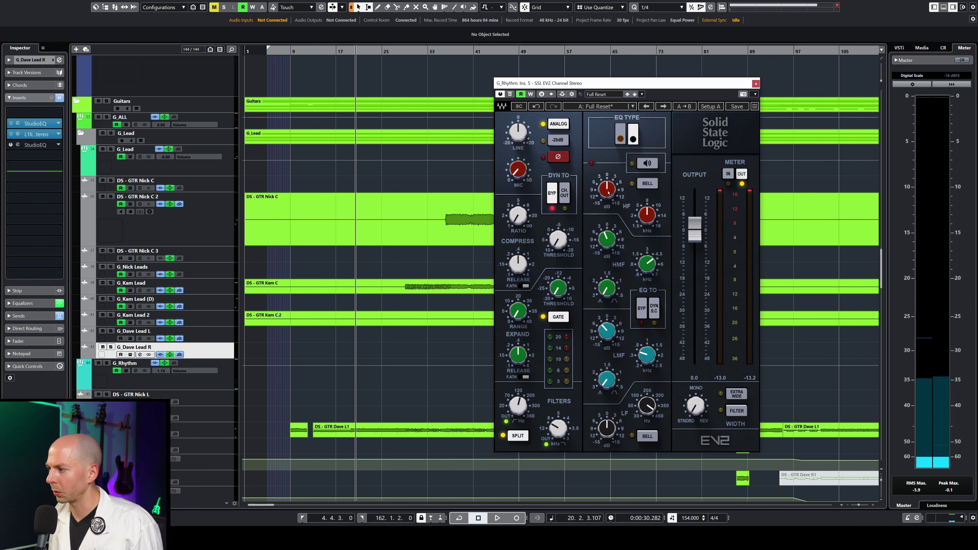
{"action": "key", "text": "space"}
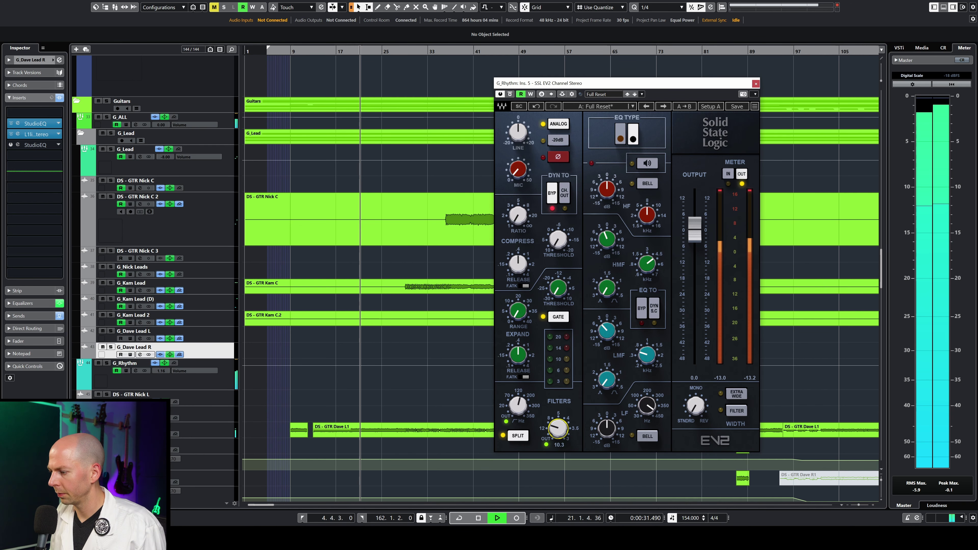
{"action": "left_click_drag", "start_coordinate": [558, 429], "coordinate": [558, 428]}
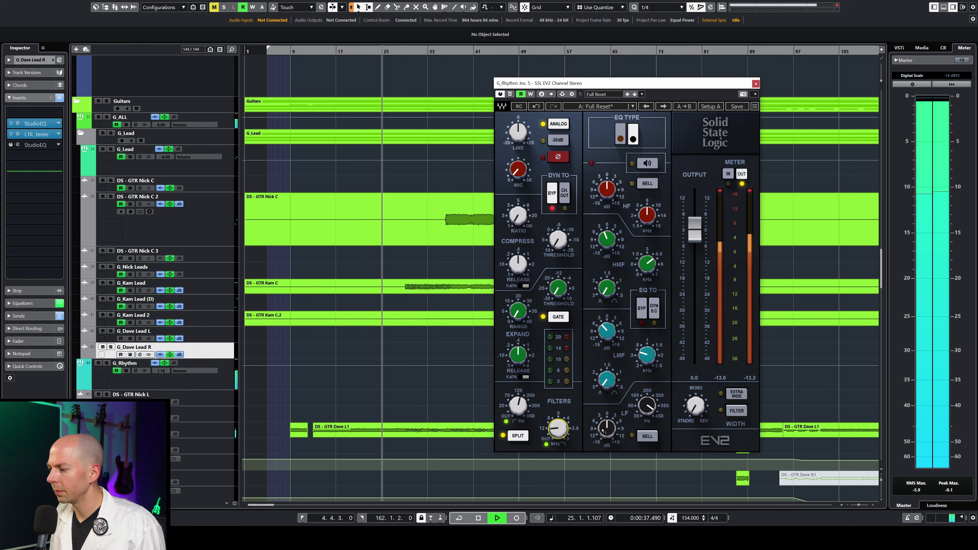
{"action": "key", "text": "space"}
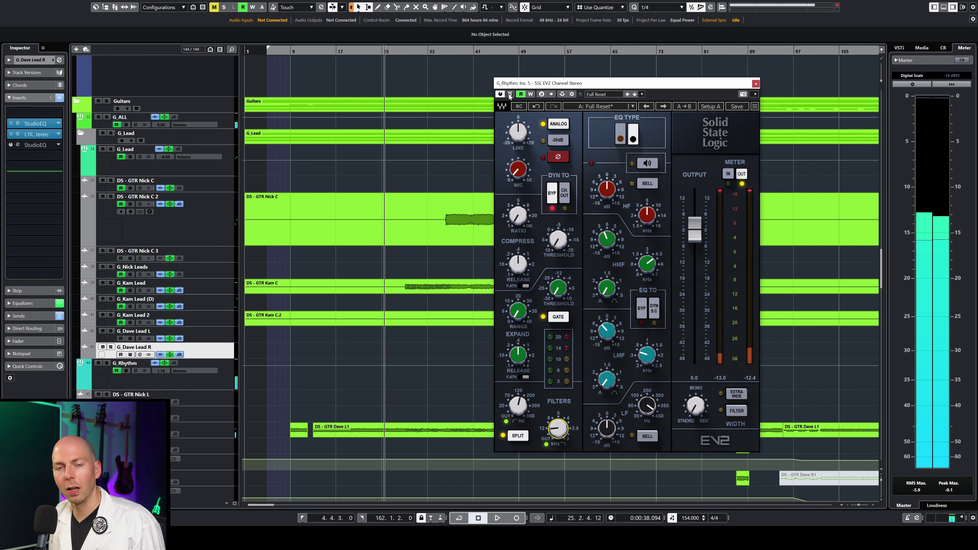
{"action": "key", "text": "space"}
{"action": "left_click", "coordinate": [510, 95]}
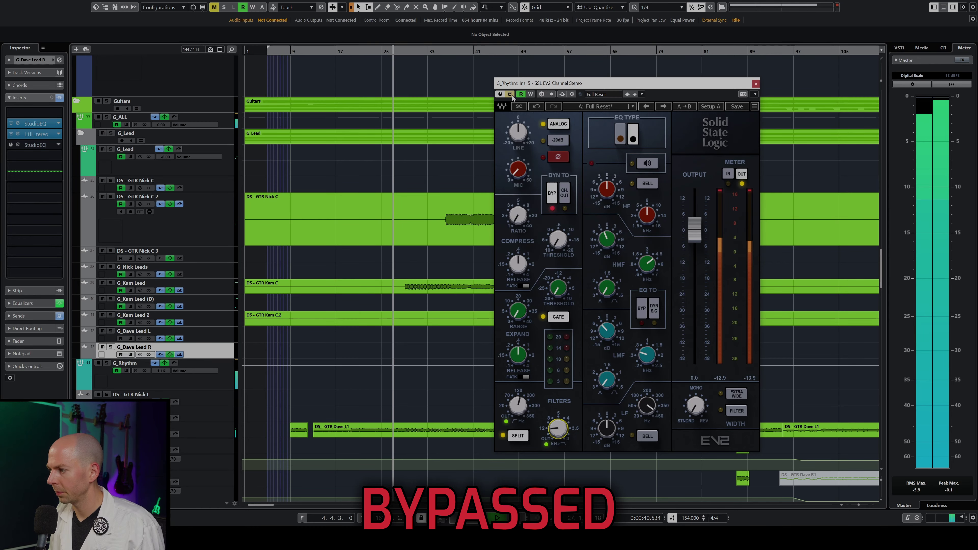
{"action": "left_click", "coordinate": [512, 96]}
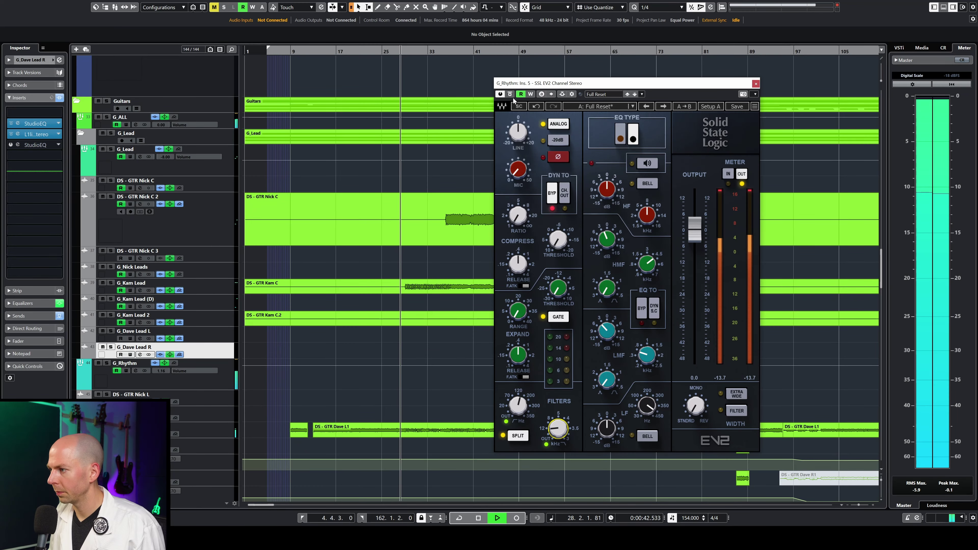